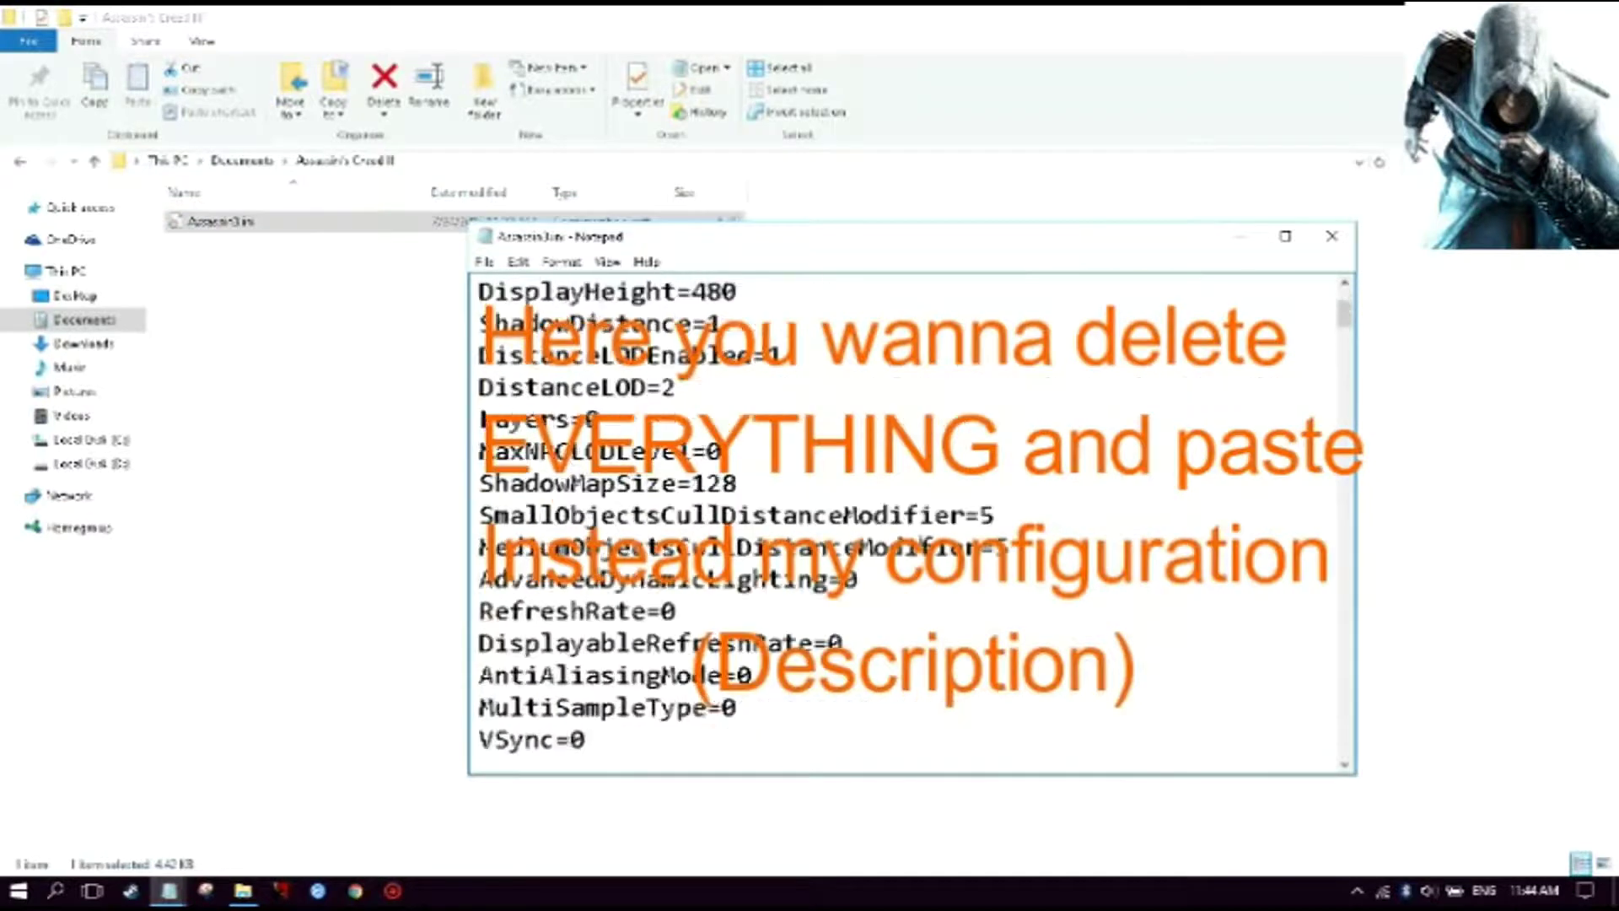
- Review the graphics settings in Assassin3.ini, save the file and close it
scroll(902, 523, up, 6)
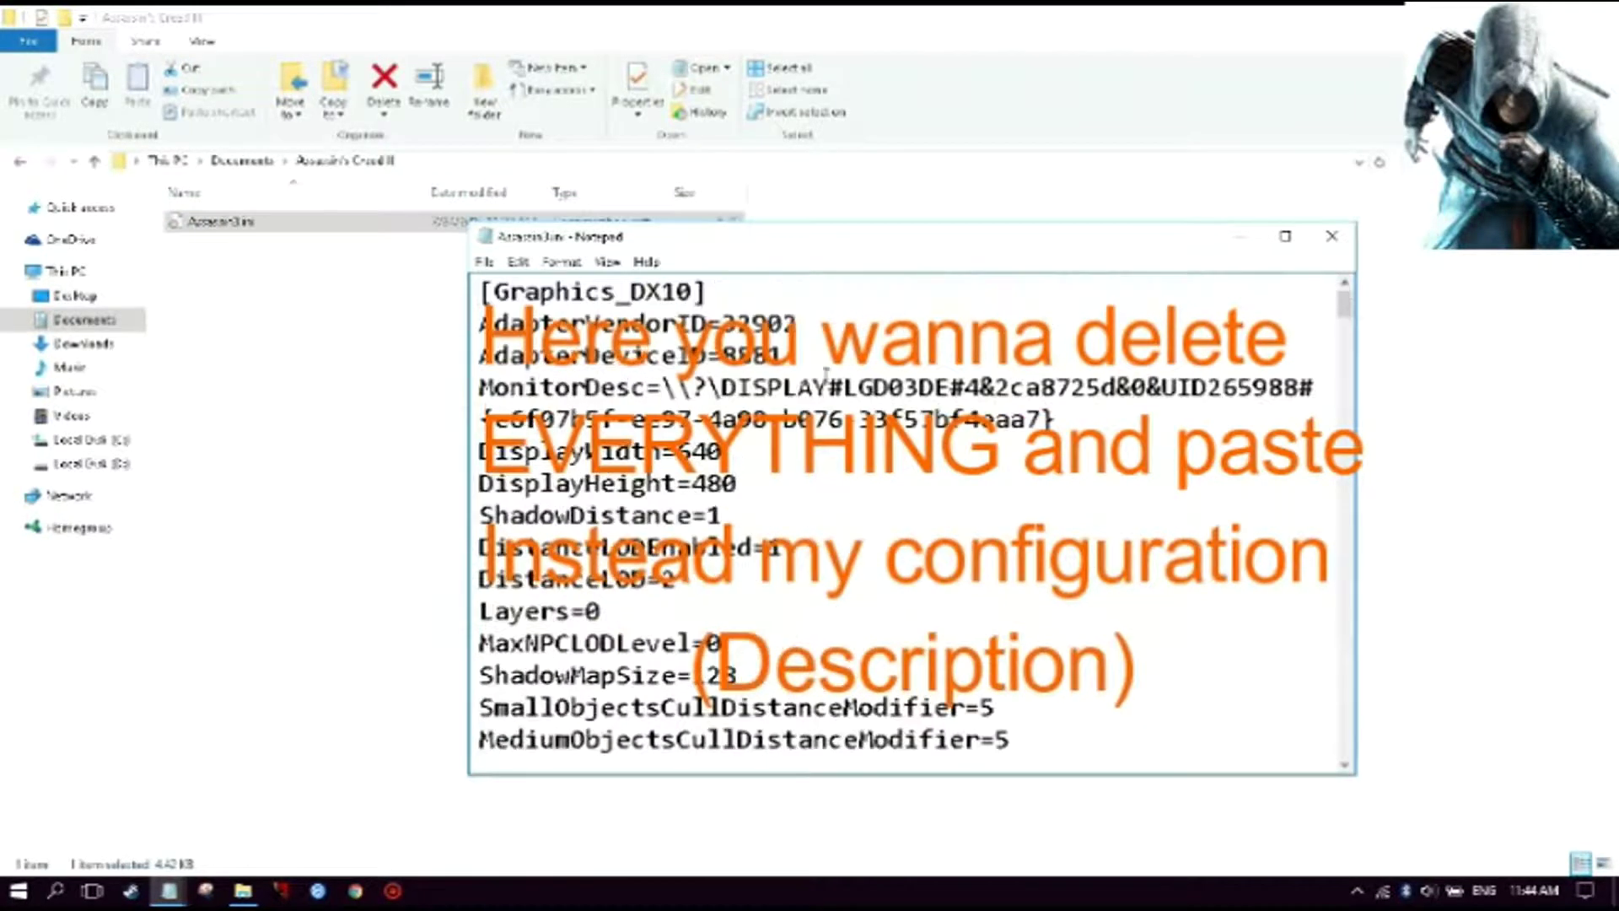
scroll(865, 460, down, 10)
scroll(844, 490, up, 10)
click(484, 261)
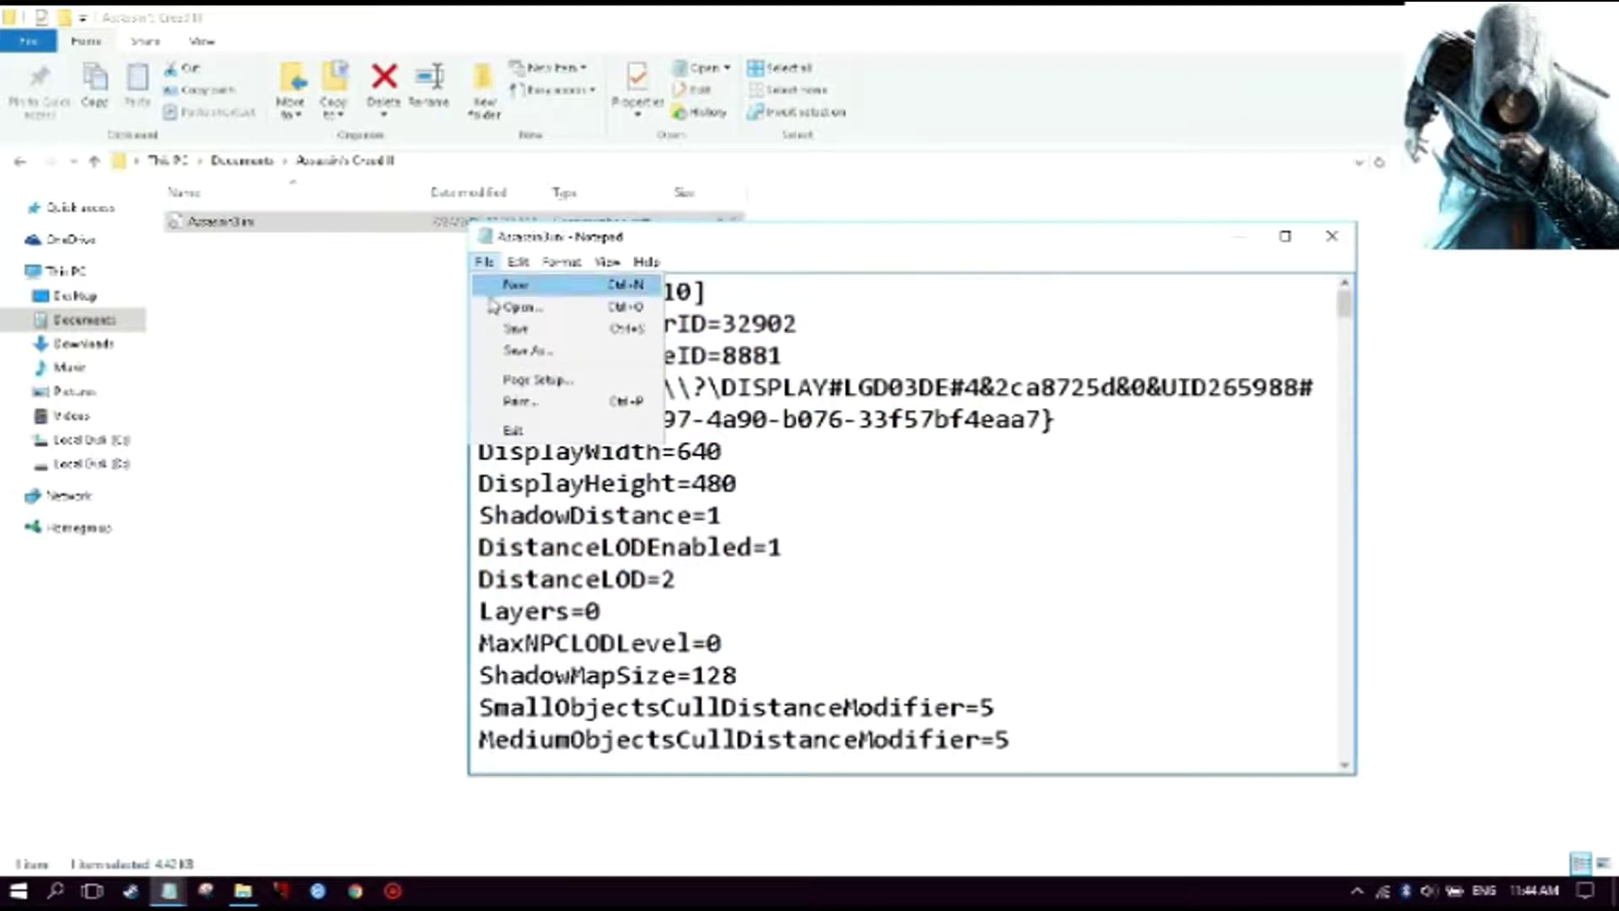
click(544, 324)
click(1332, 237)
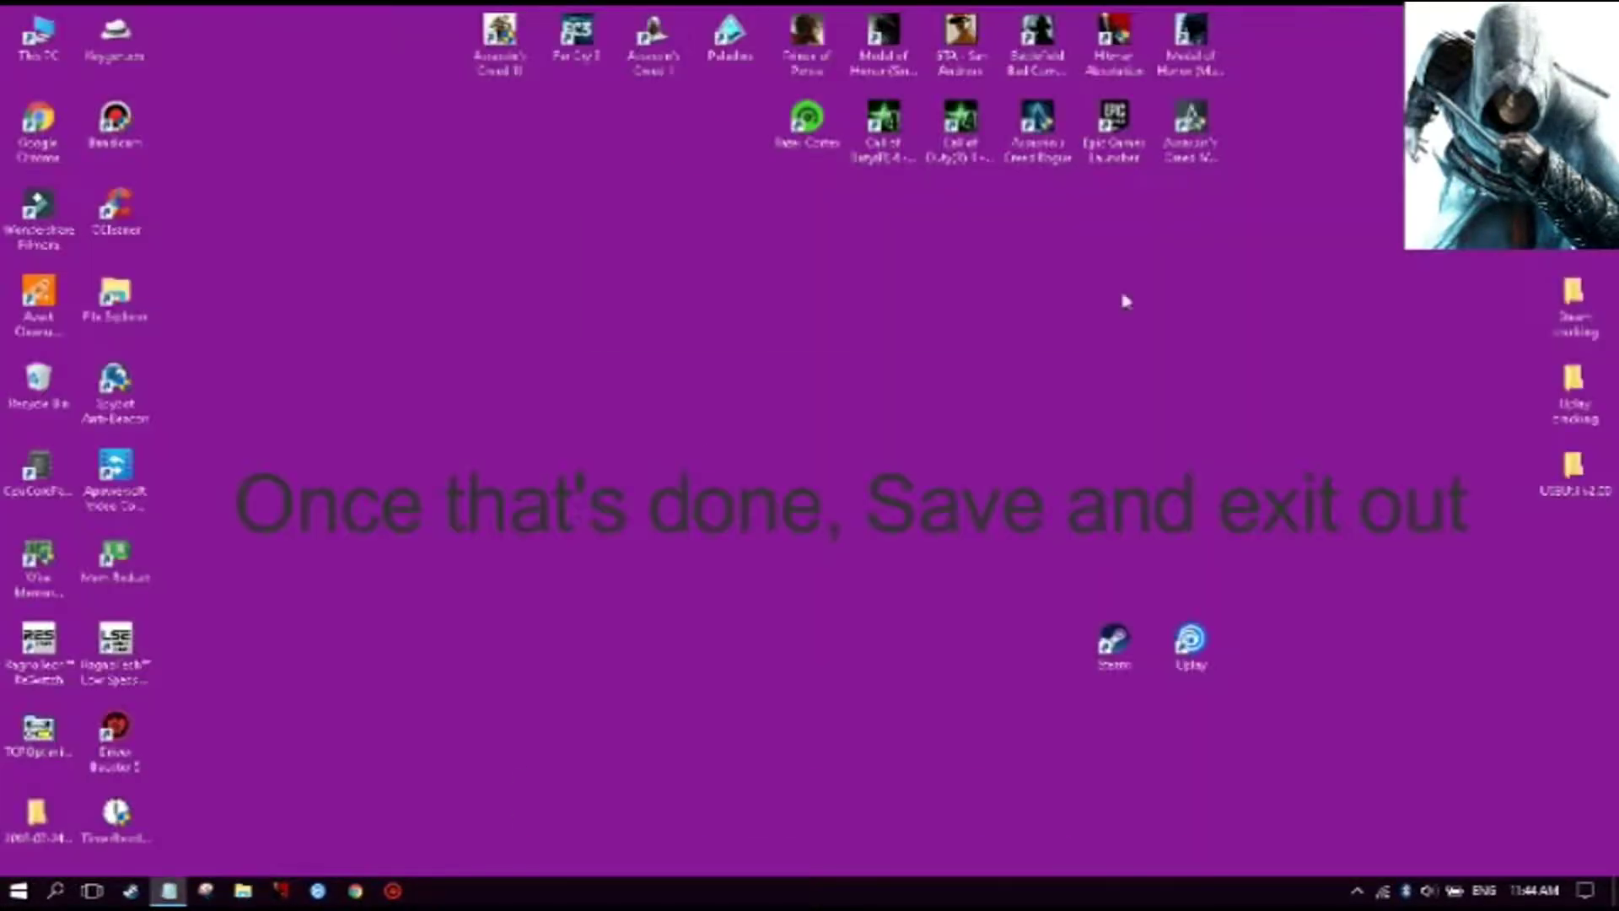
- Open the Windows prefetch folder through the Run dialog to check for junk files, and return to the desktop
key(super+r)
text(%)
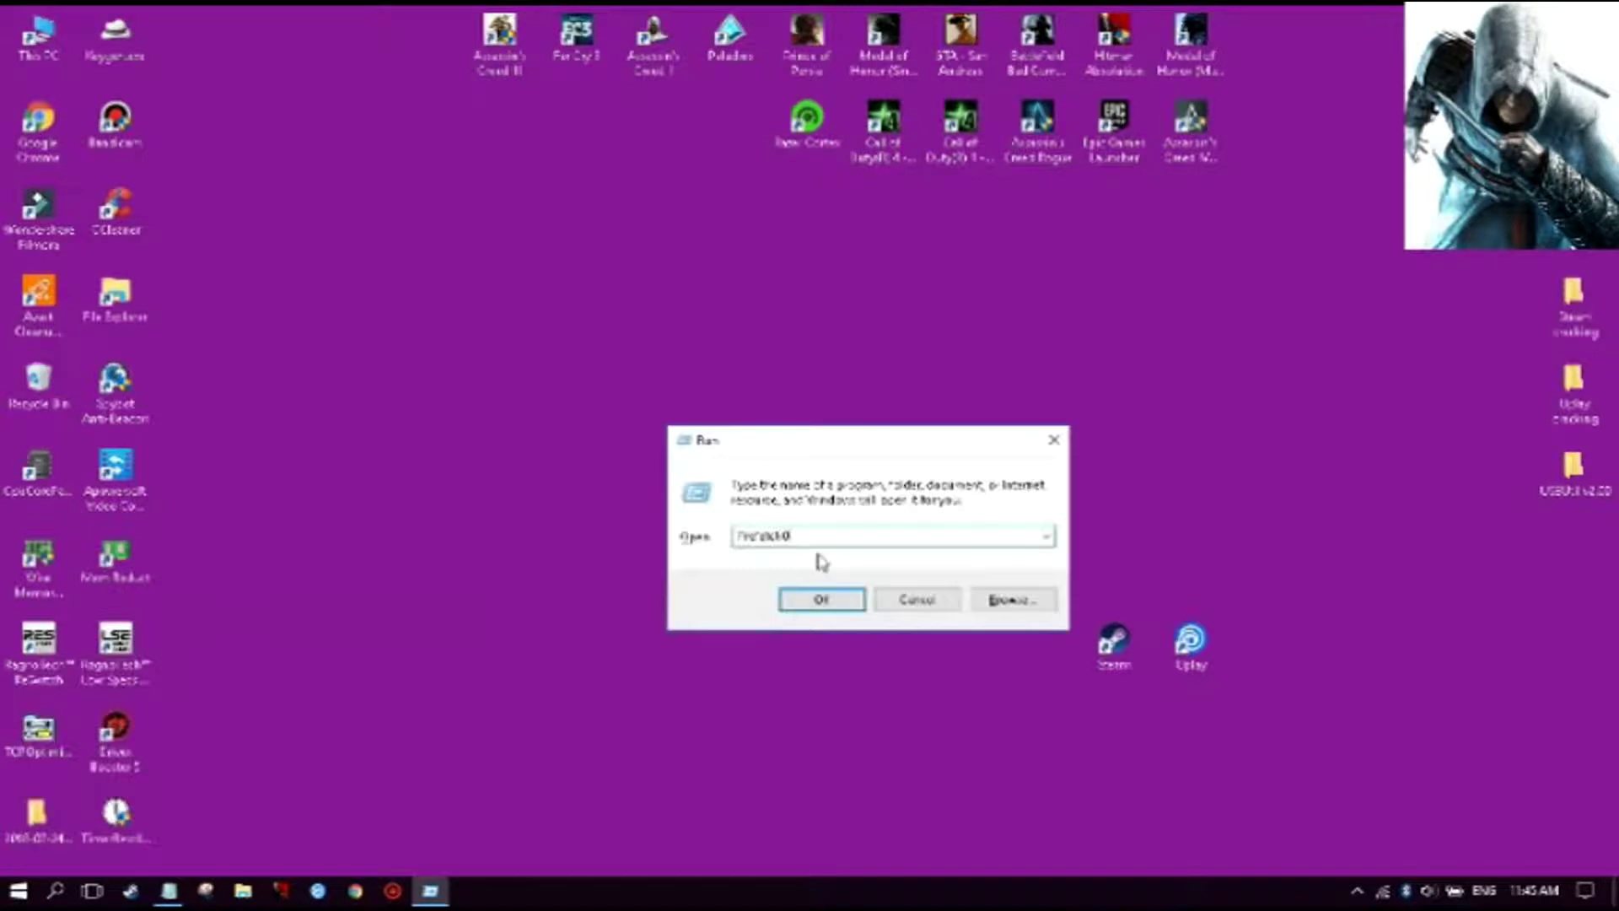
key(Return)
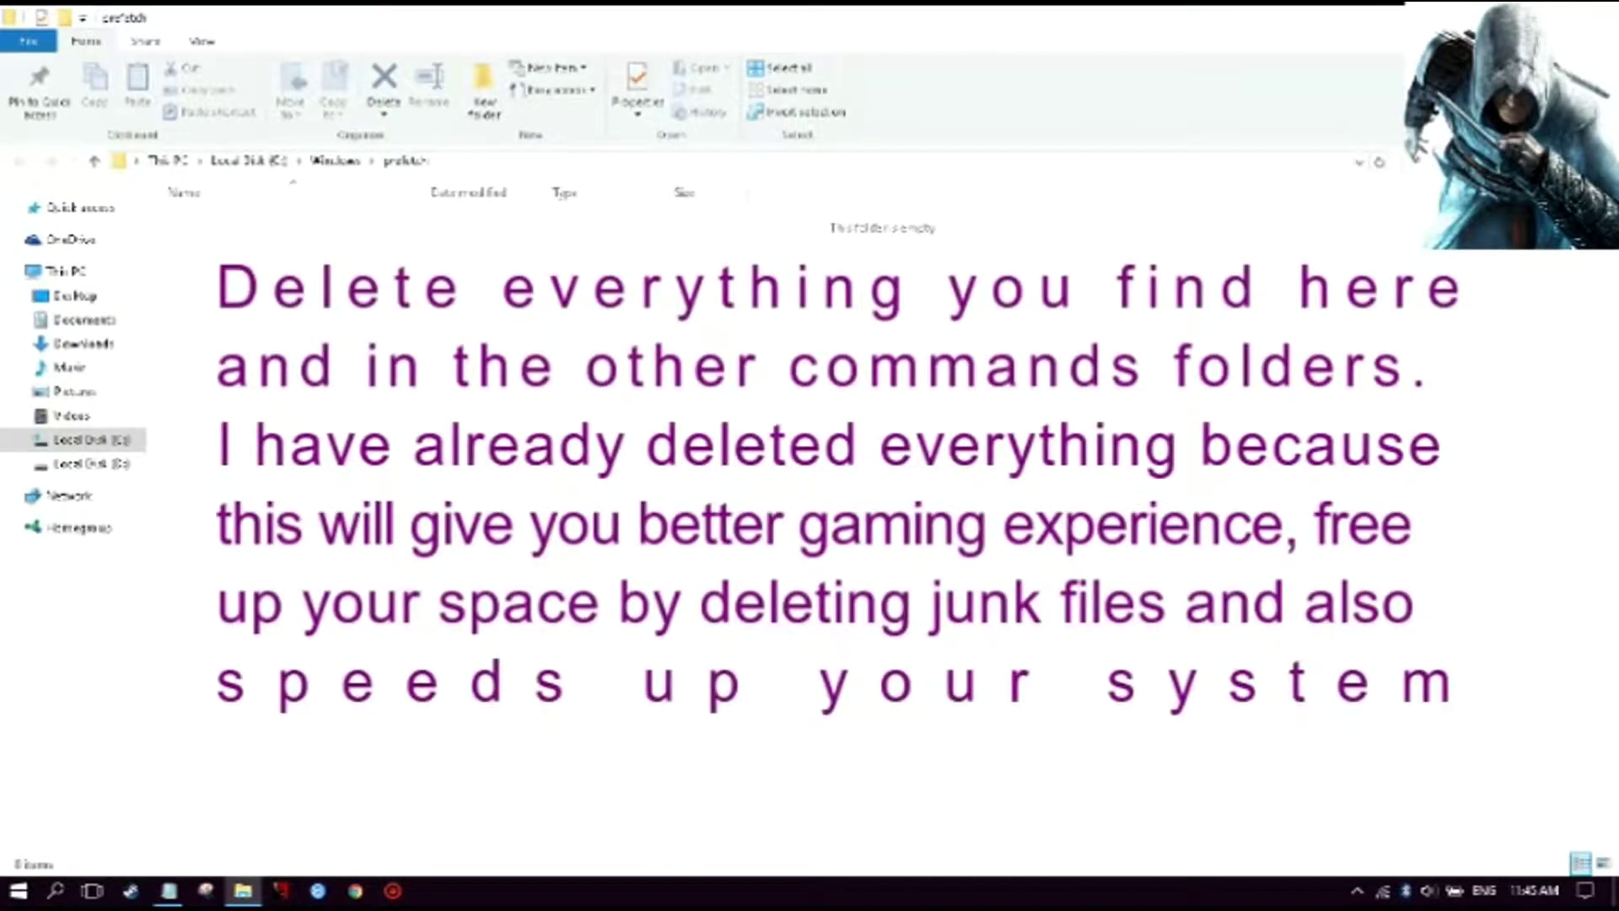
key(super+d)
- Open the user's temporary files folder by running %temp%
key(super+r)
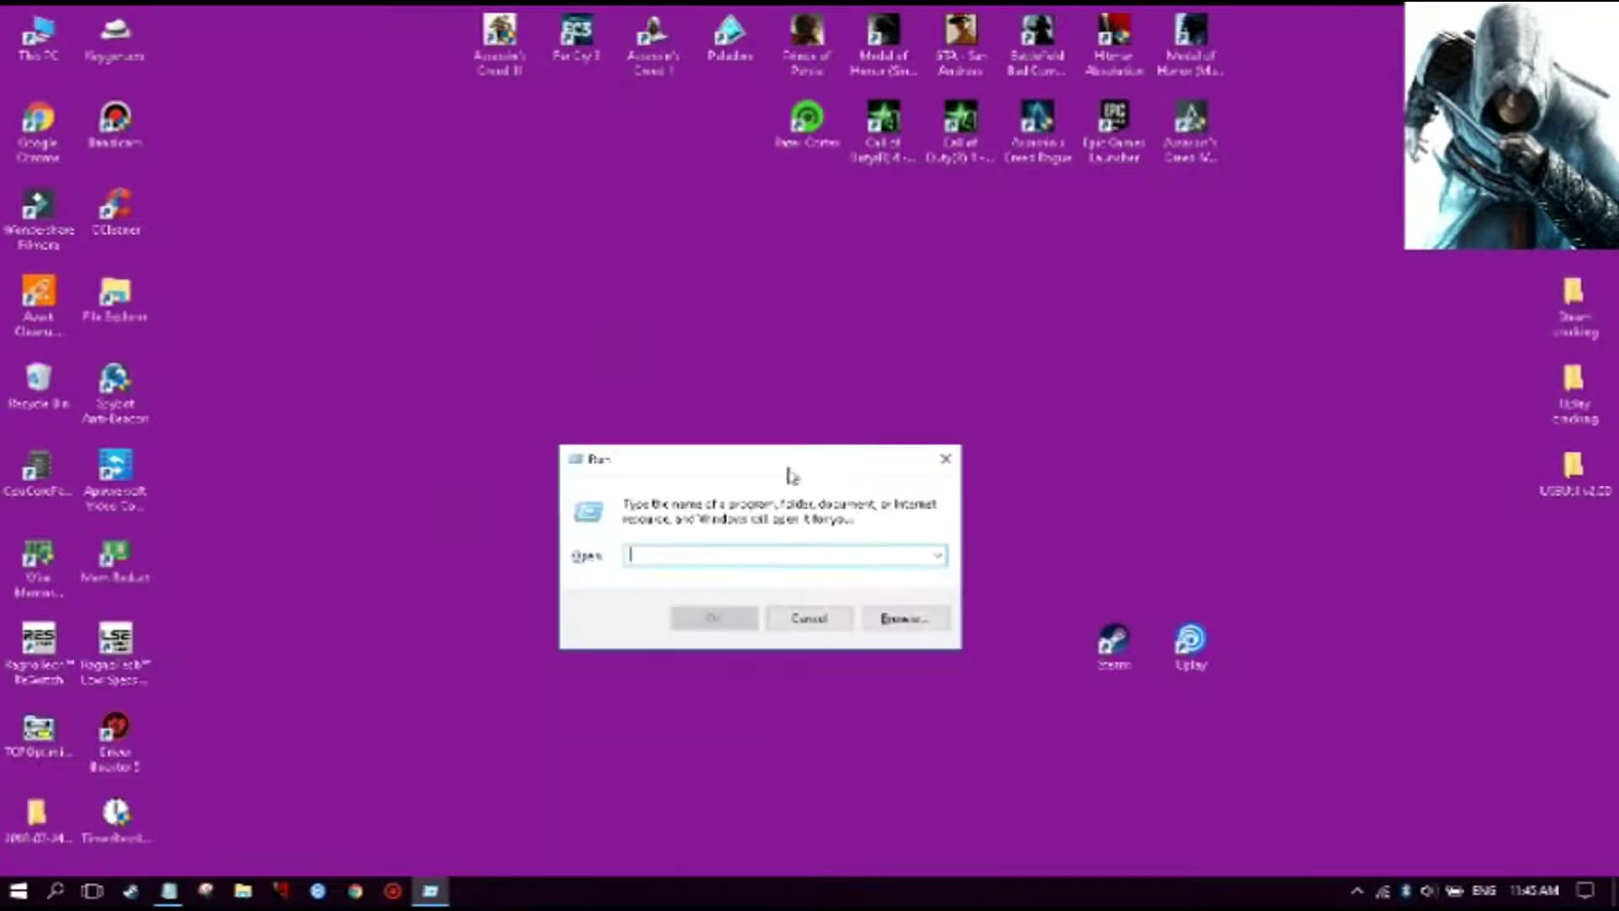
text(%temp)
key(Return)
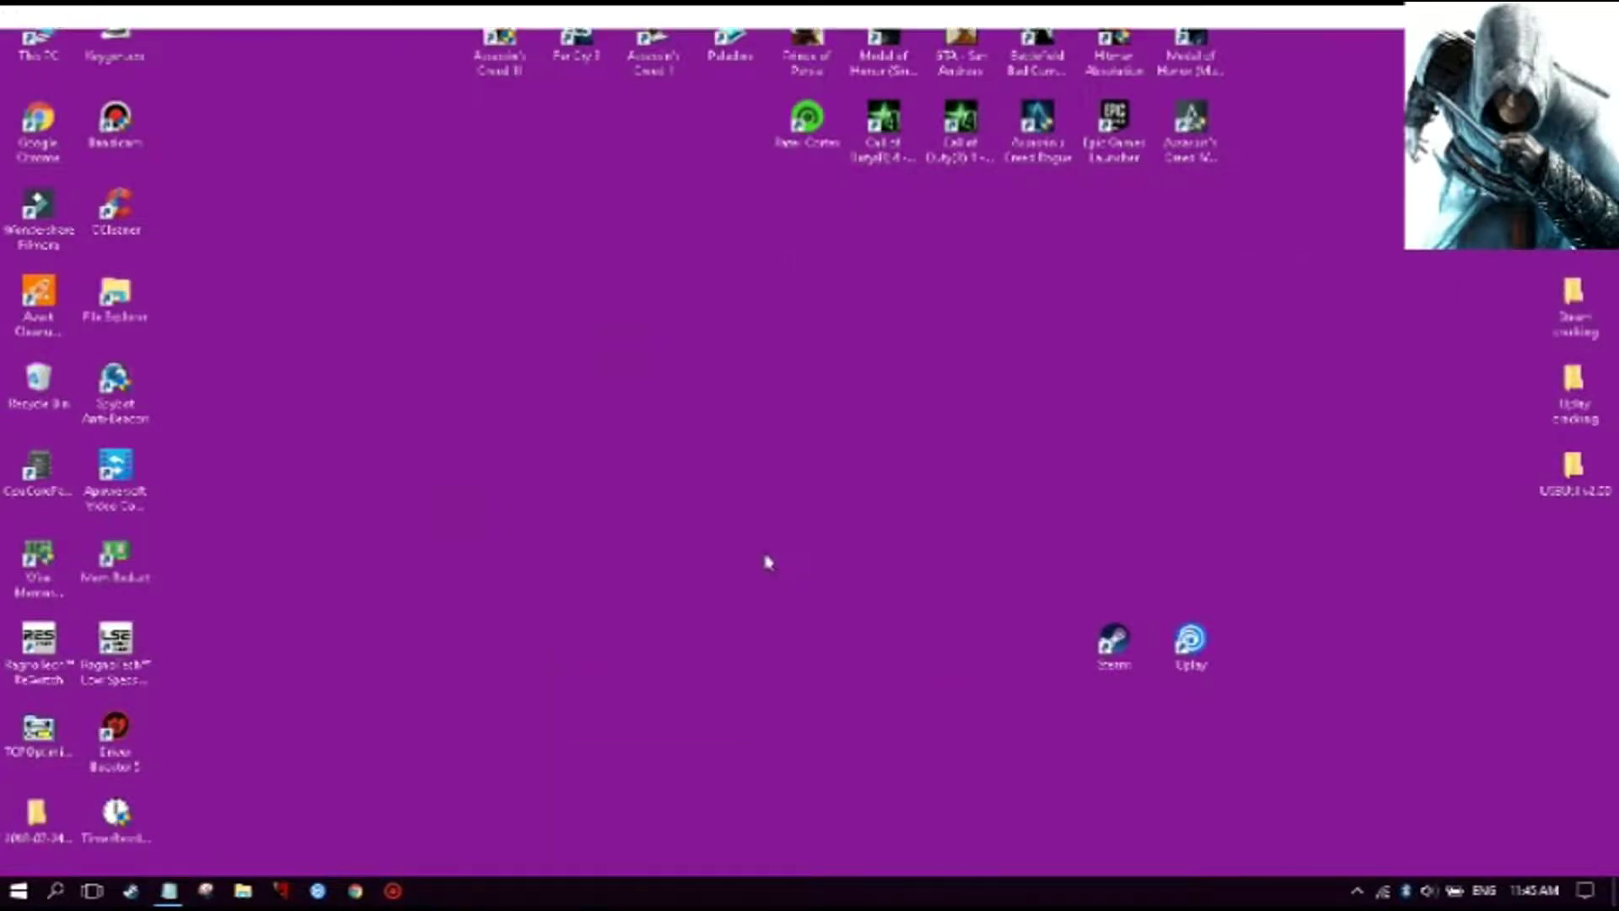
- Try to delete FXSAPIDebugLogFile.txt from the Temp folder, skip it and close the folder
drag(293, 632, 397, 221)
right_click(397, 221)
click(506, 658)
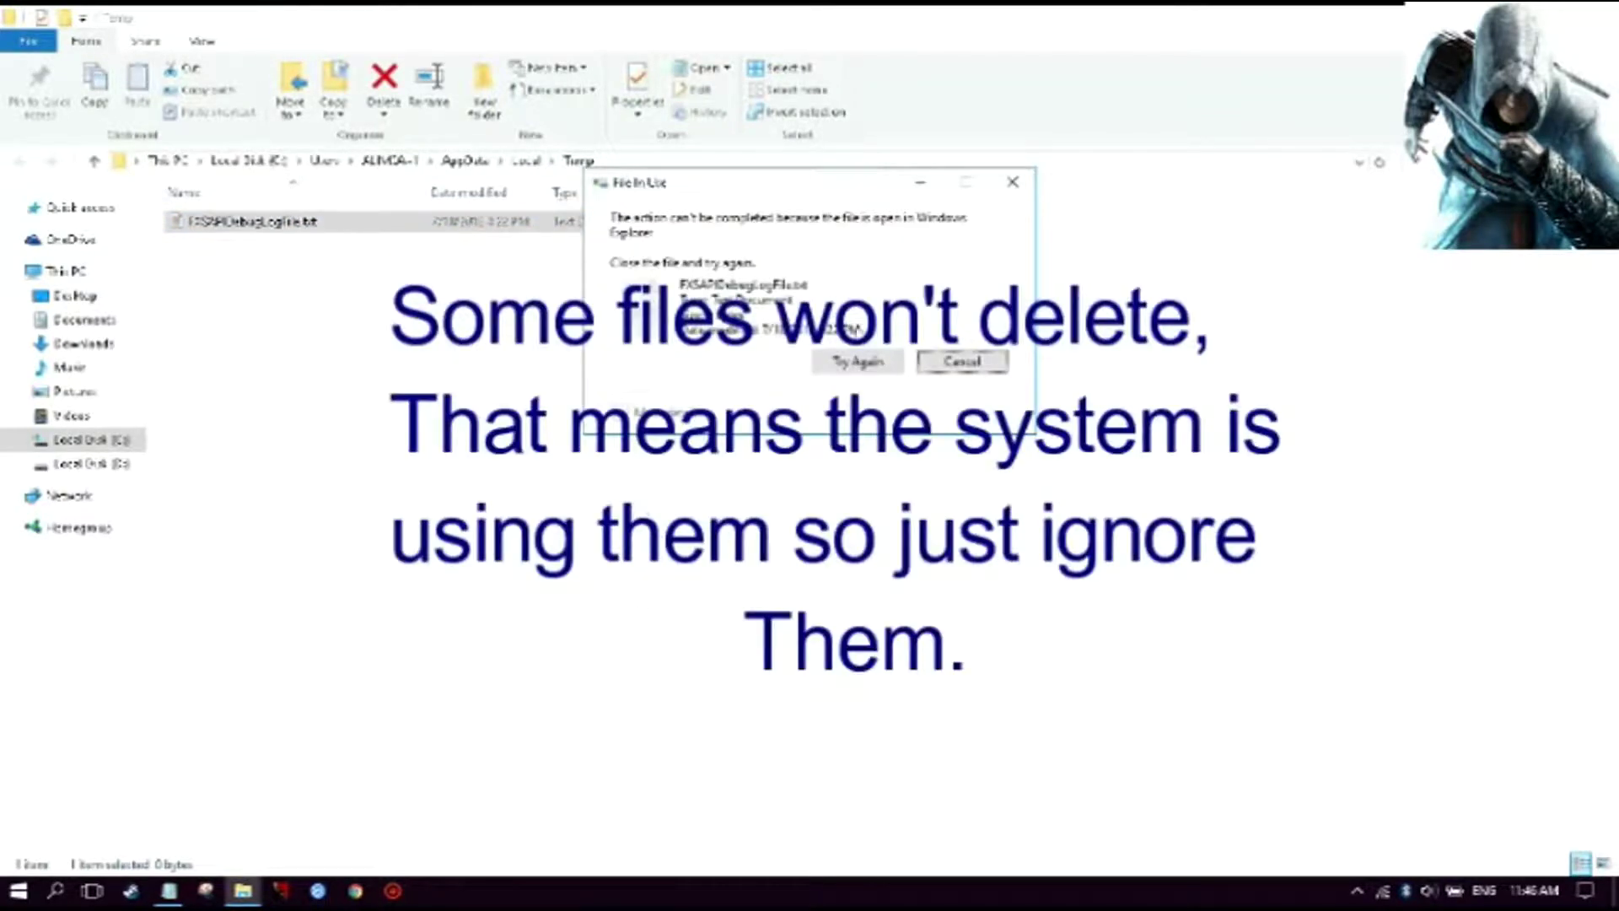
click(962, 363)
click(456, 463)
right_click(638, 420)
click(843, 530)
click(1597, 12)
- Open the Windows temp folder by running temp
key(super+r)
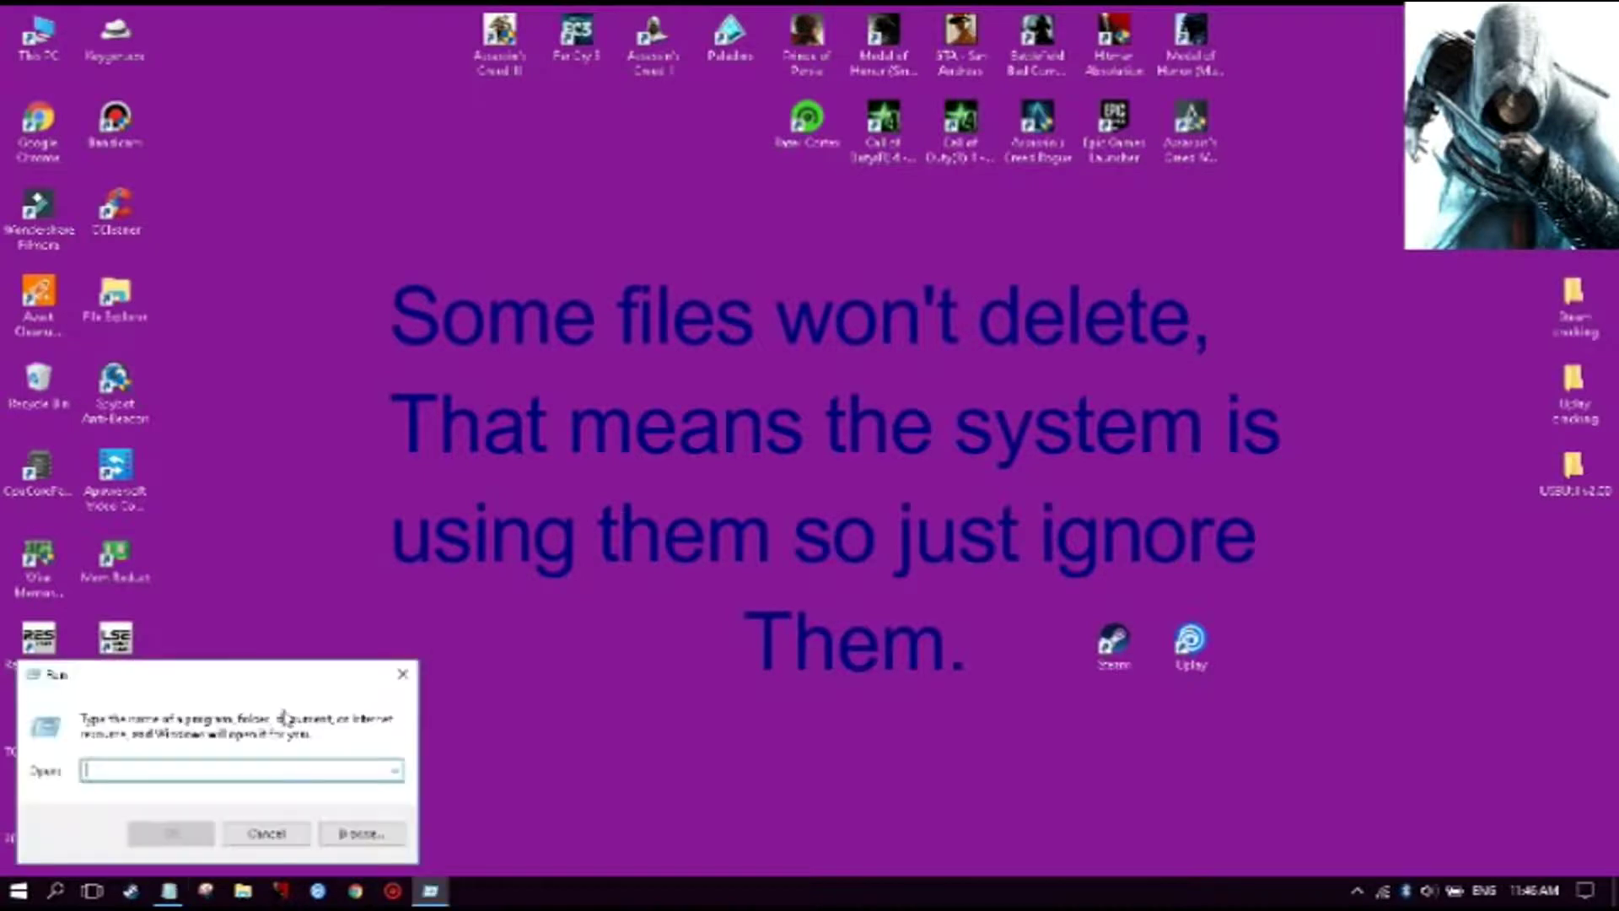
drag(225, 685, 812, 448)
text(temp)
key(Return)
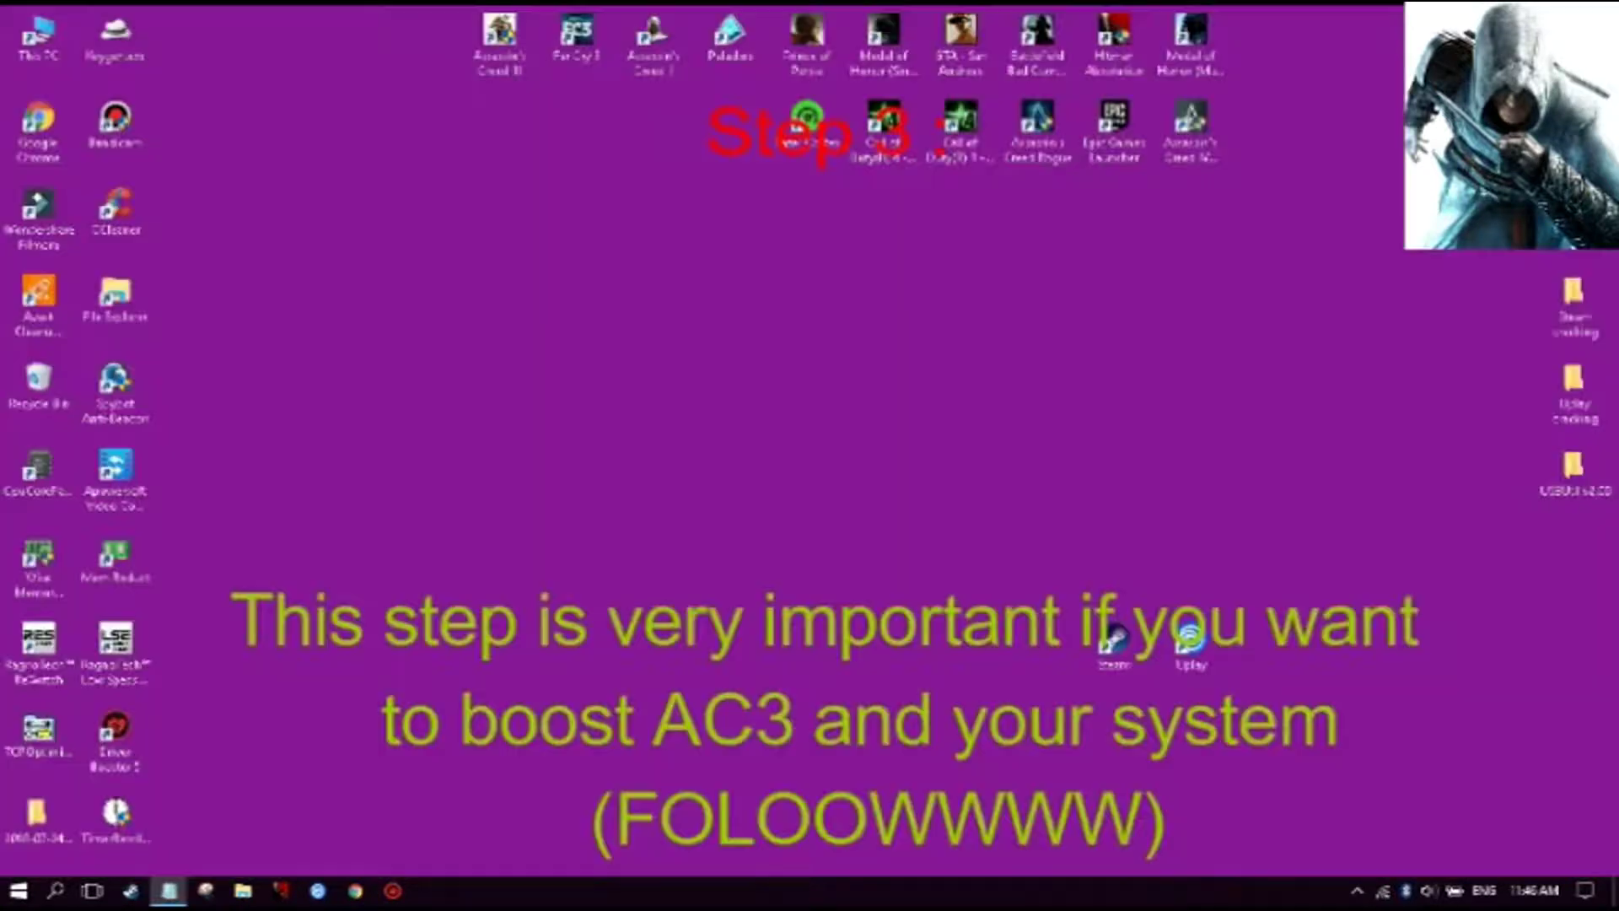
- Search Windows for "Power" and open Power Options
key(super)
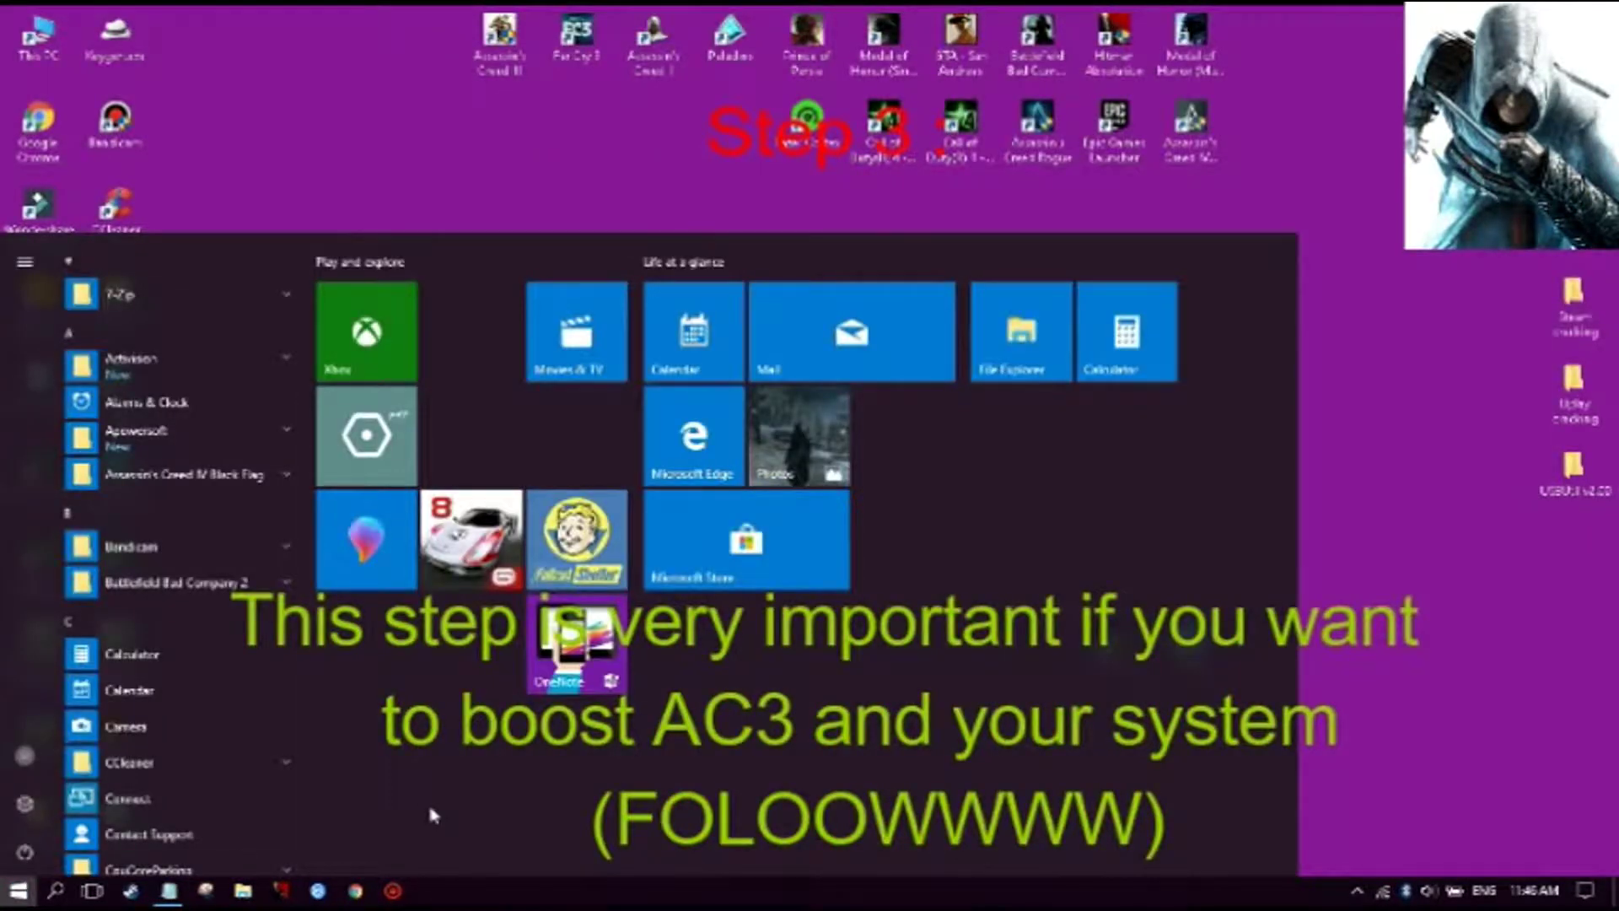
text(Power)
key(Down)
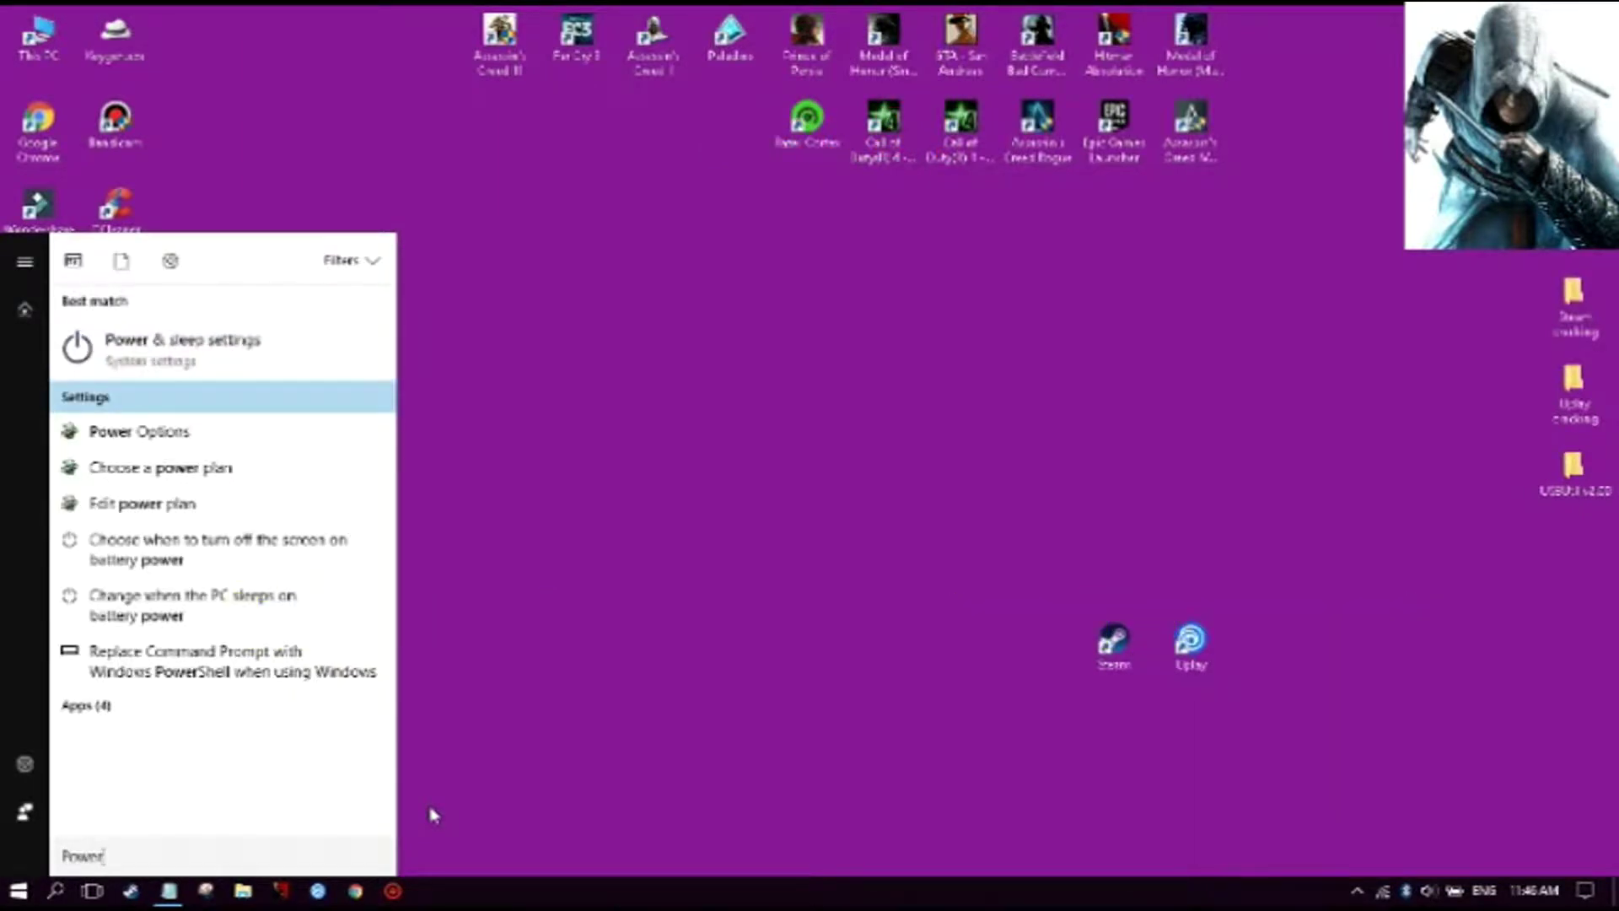
key(Down)
key(Return)
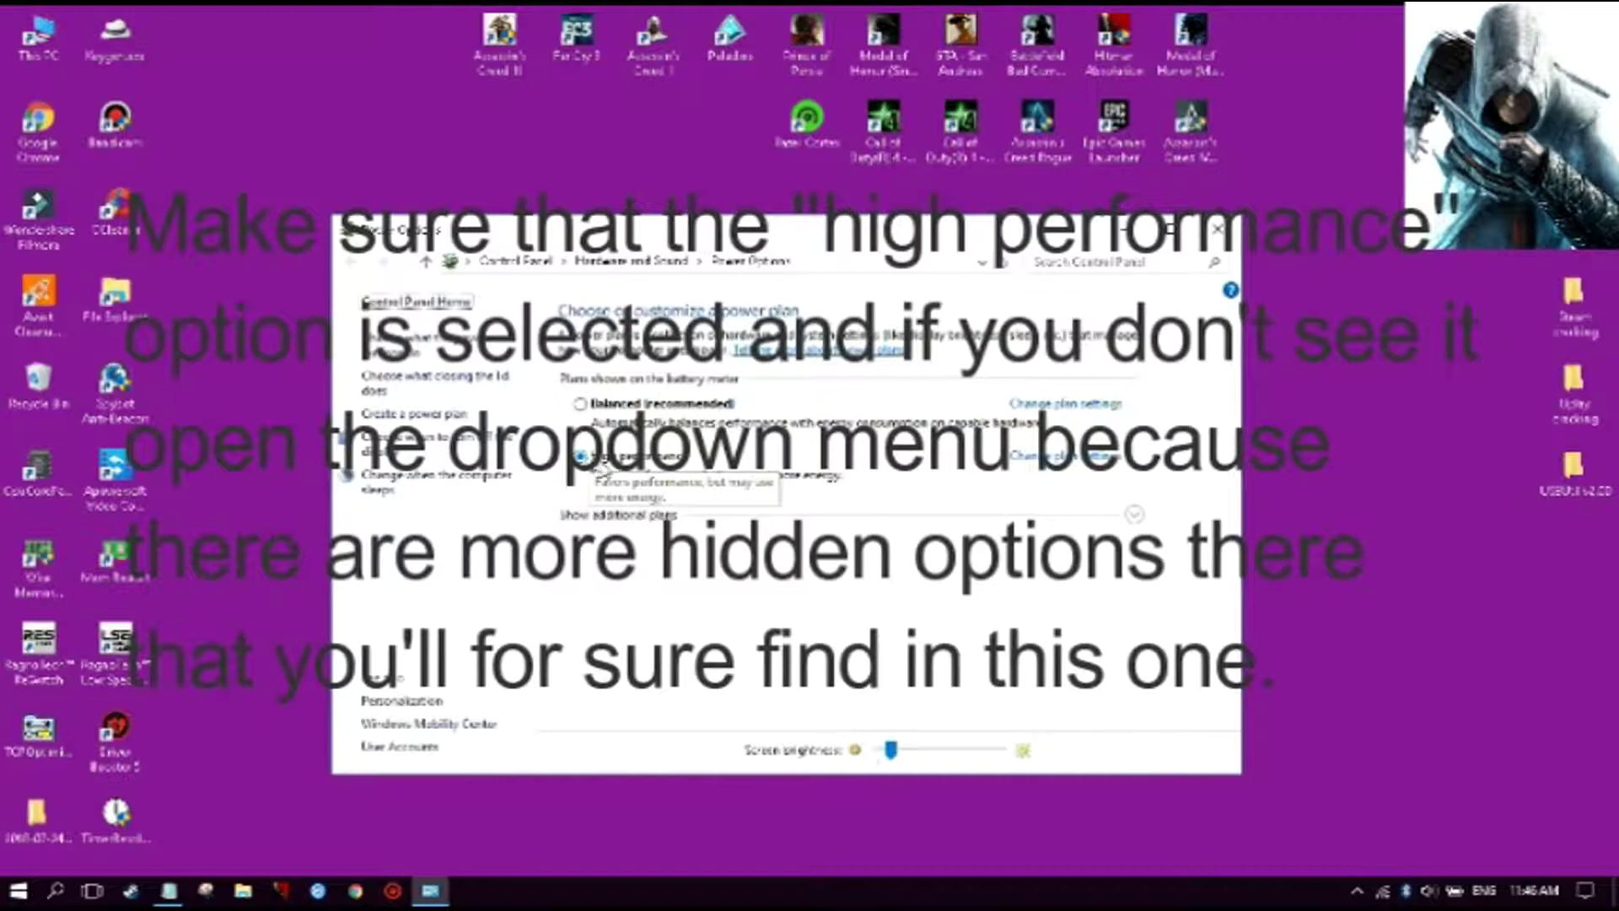
- Check that the High performance plan is selected, expand and collapse the additional plans, and close Power Options
click(1134, 513)
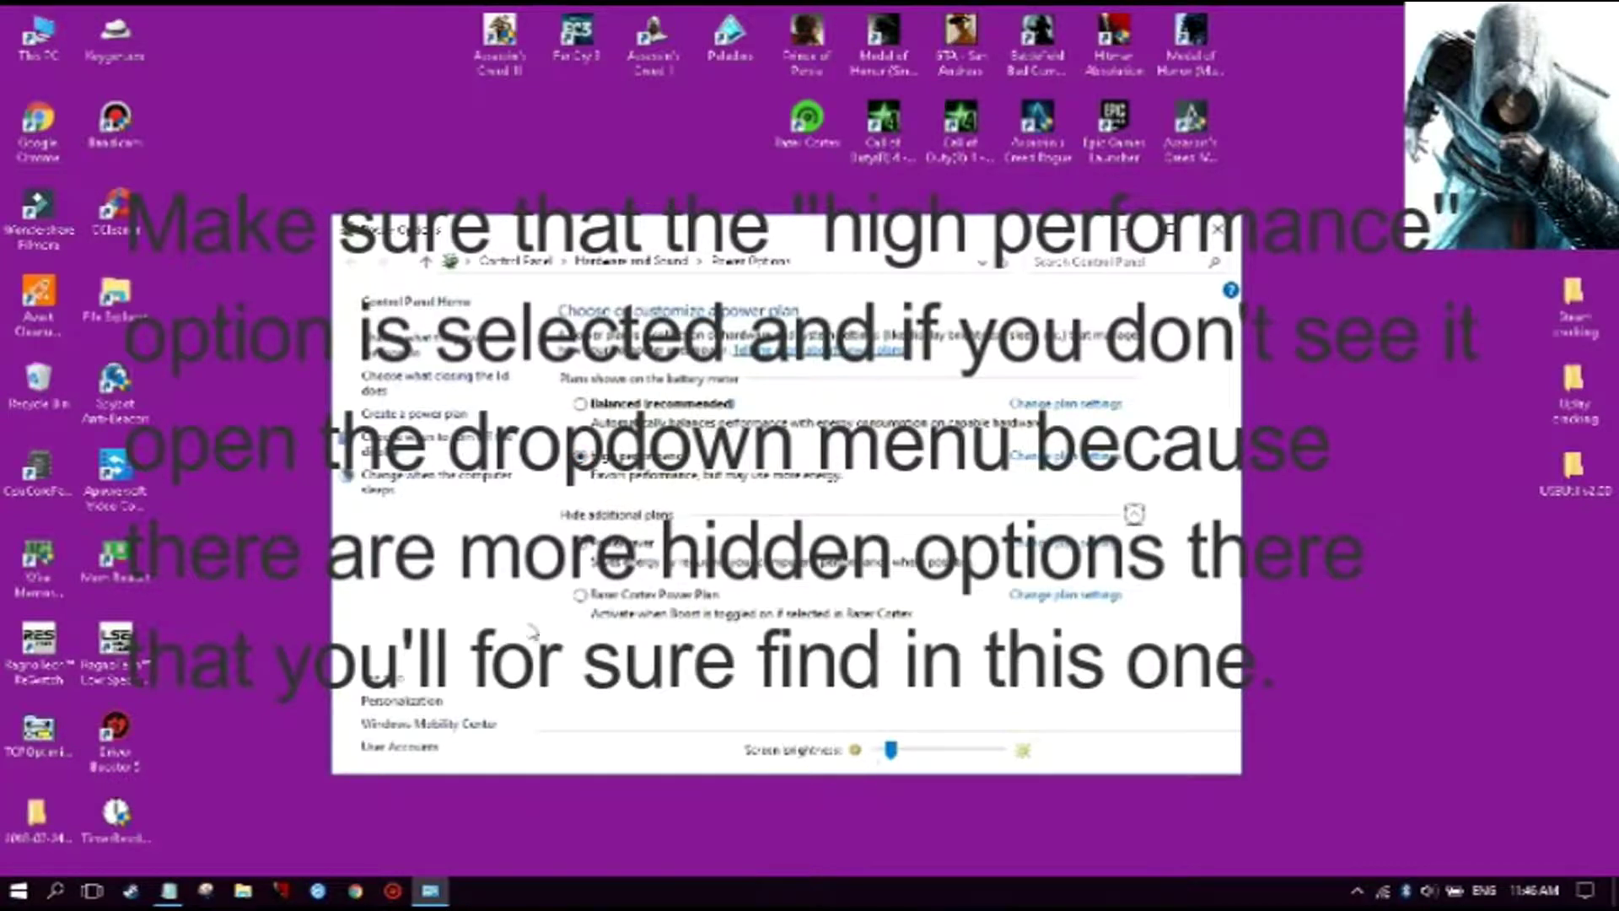
click(1135, 513)
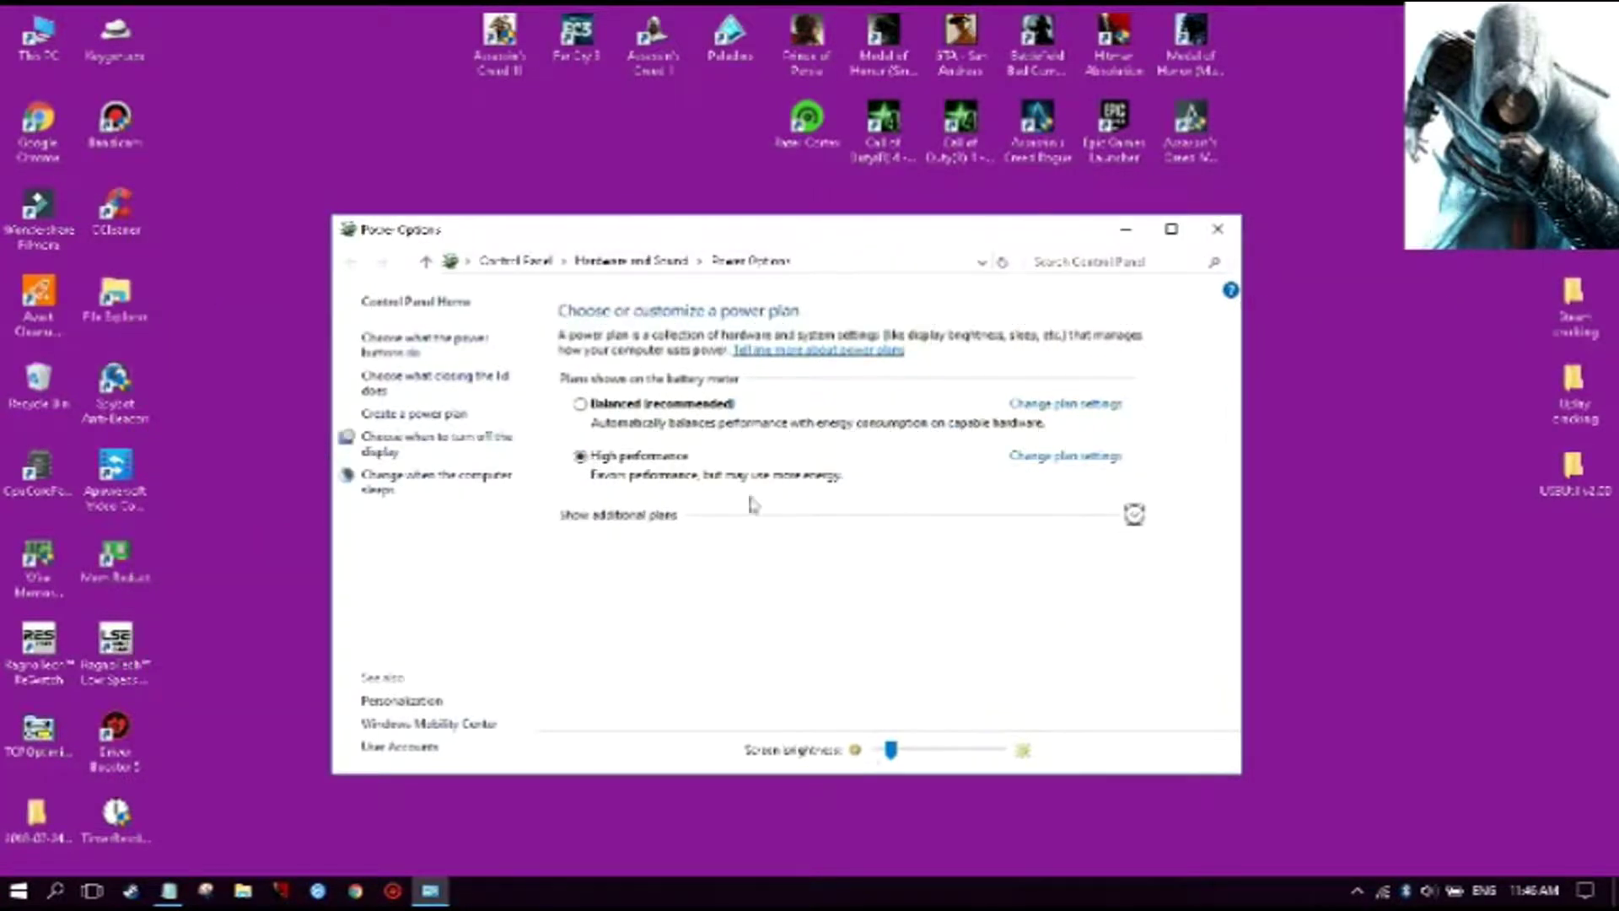
click(1218, 232)
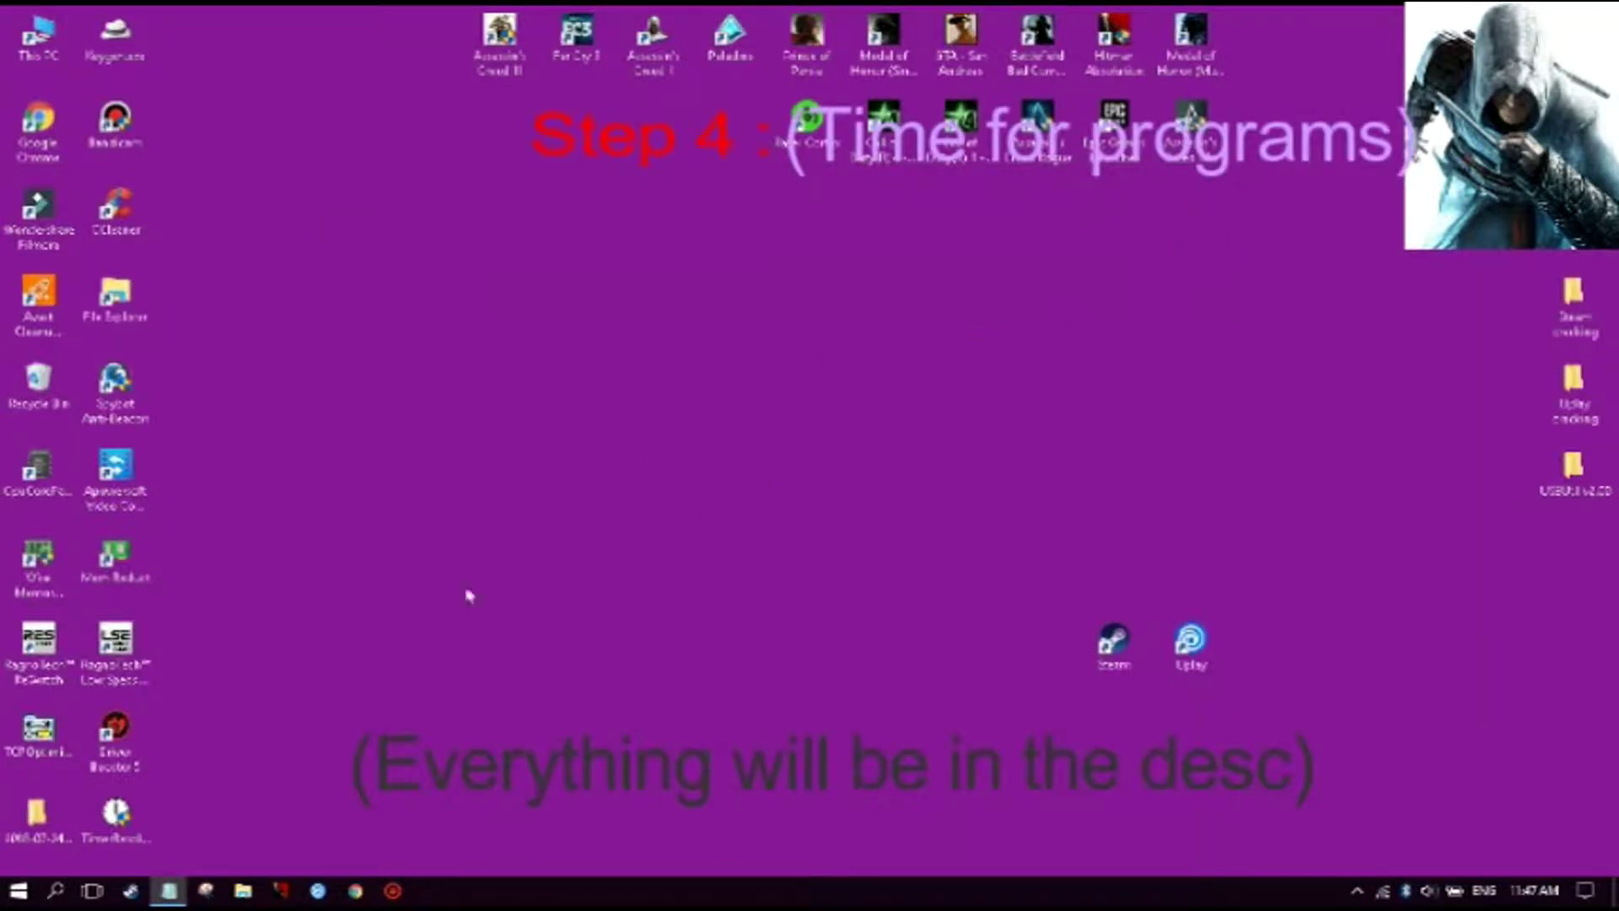
- Copy the CCleaner web address from the untitled Notepad note and minimize the note
click(168, 891)
drag(889, 302, 371, 301)
right_click(657, 296)
click(700, 361)
click(955, 309)
click(1129, 242)
click(359, 885)
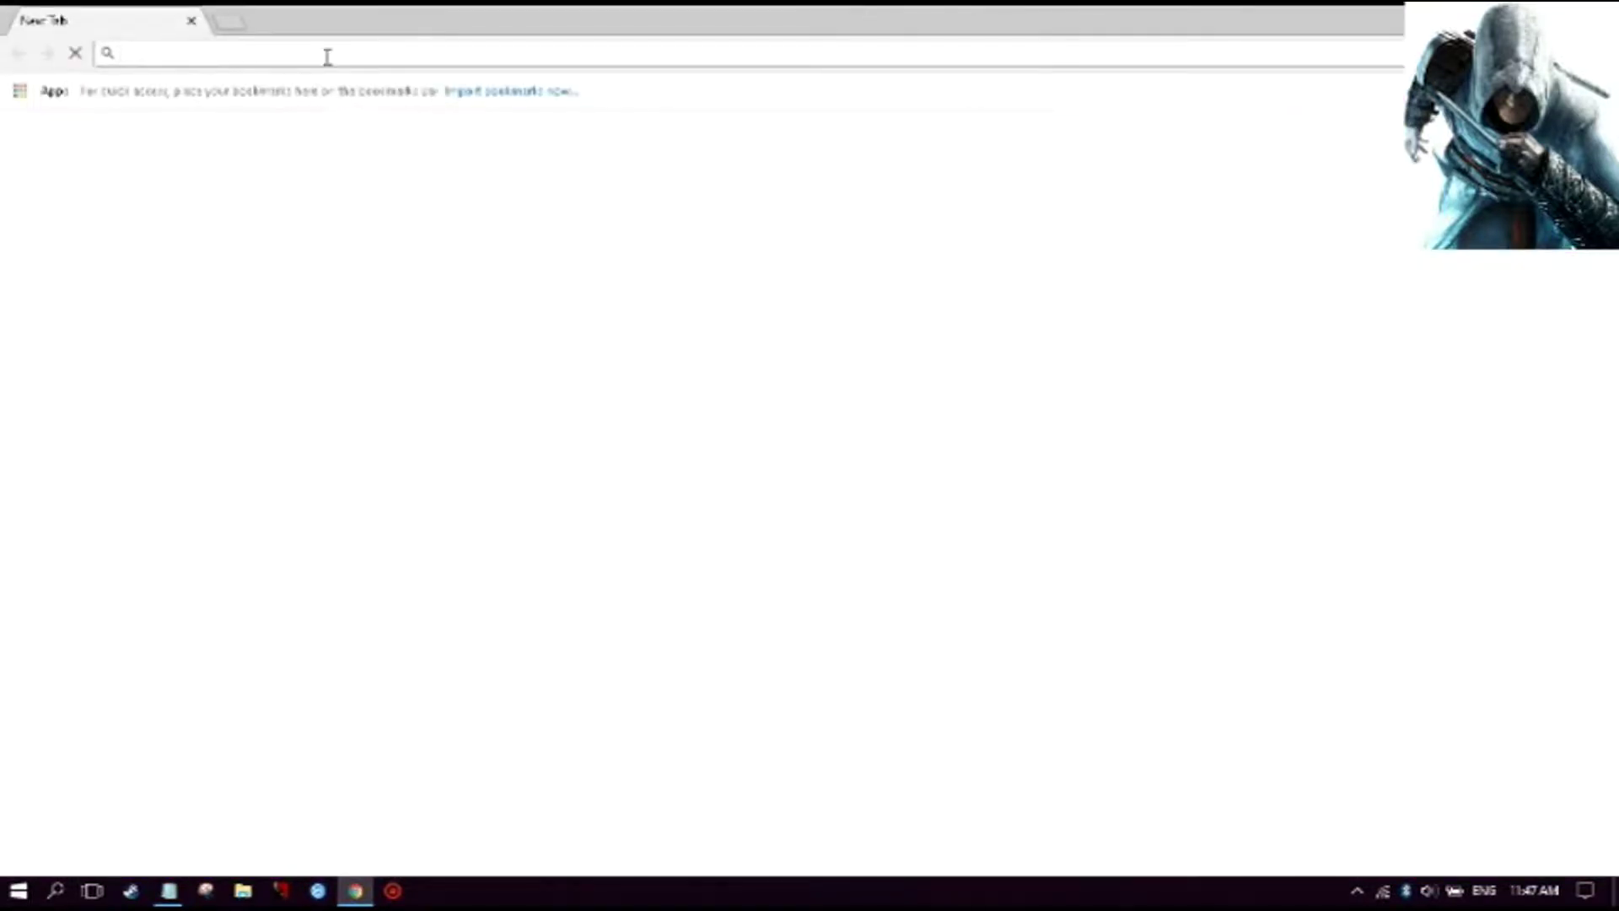
right_click(327, 57)
click(396, 148)
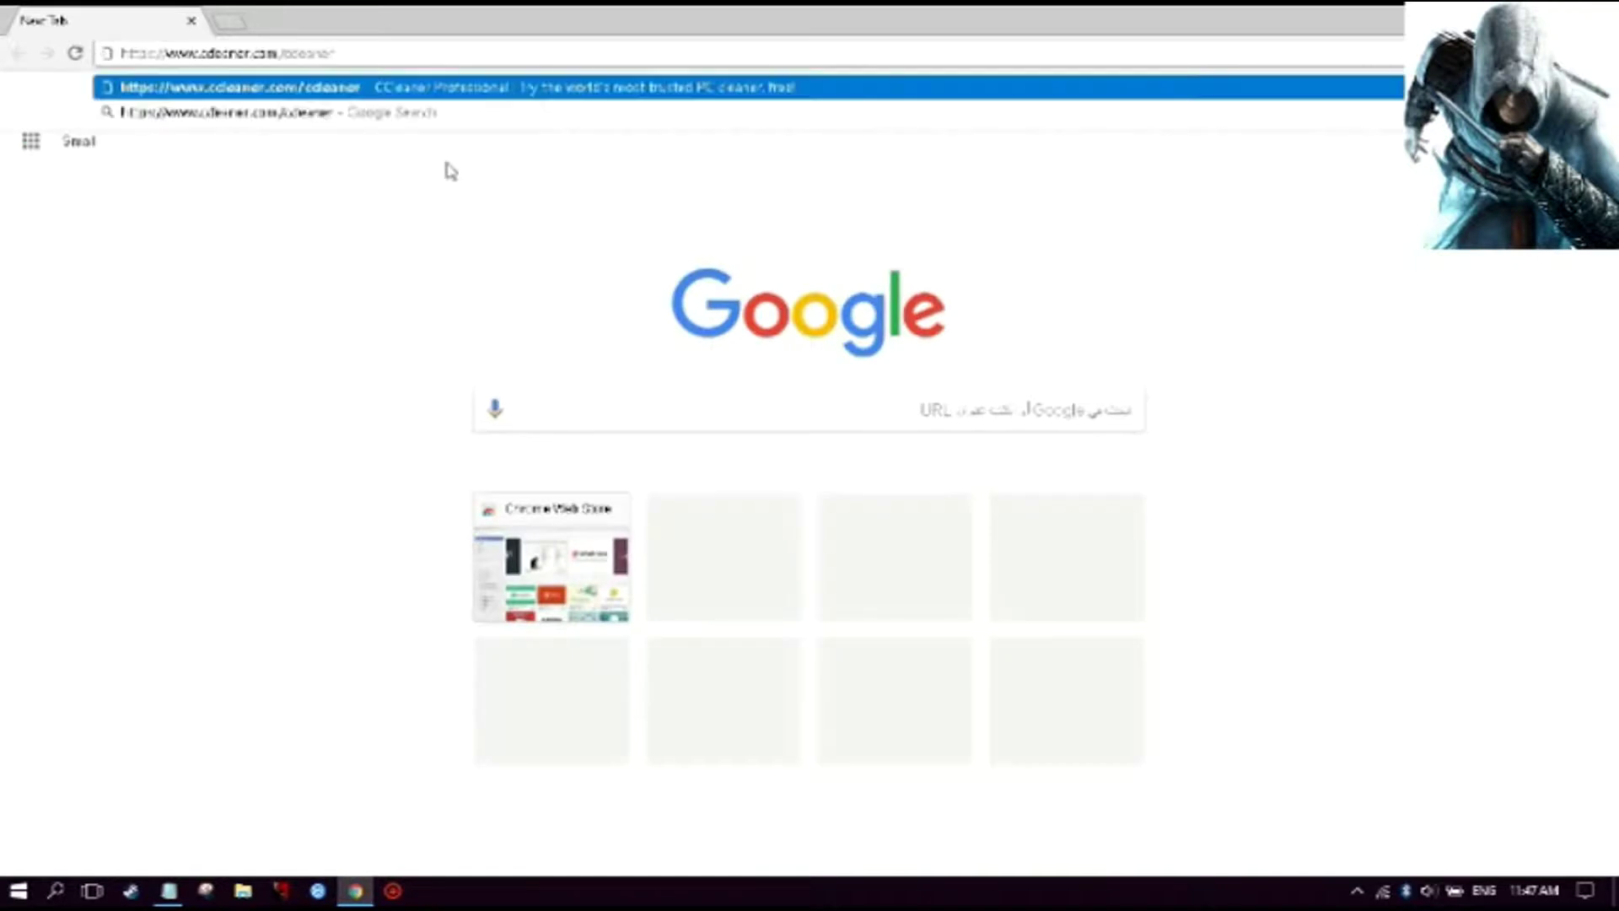
key(Return)
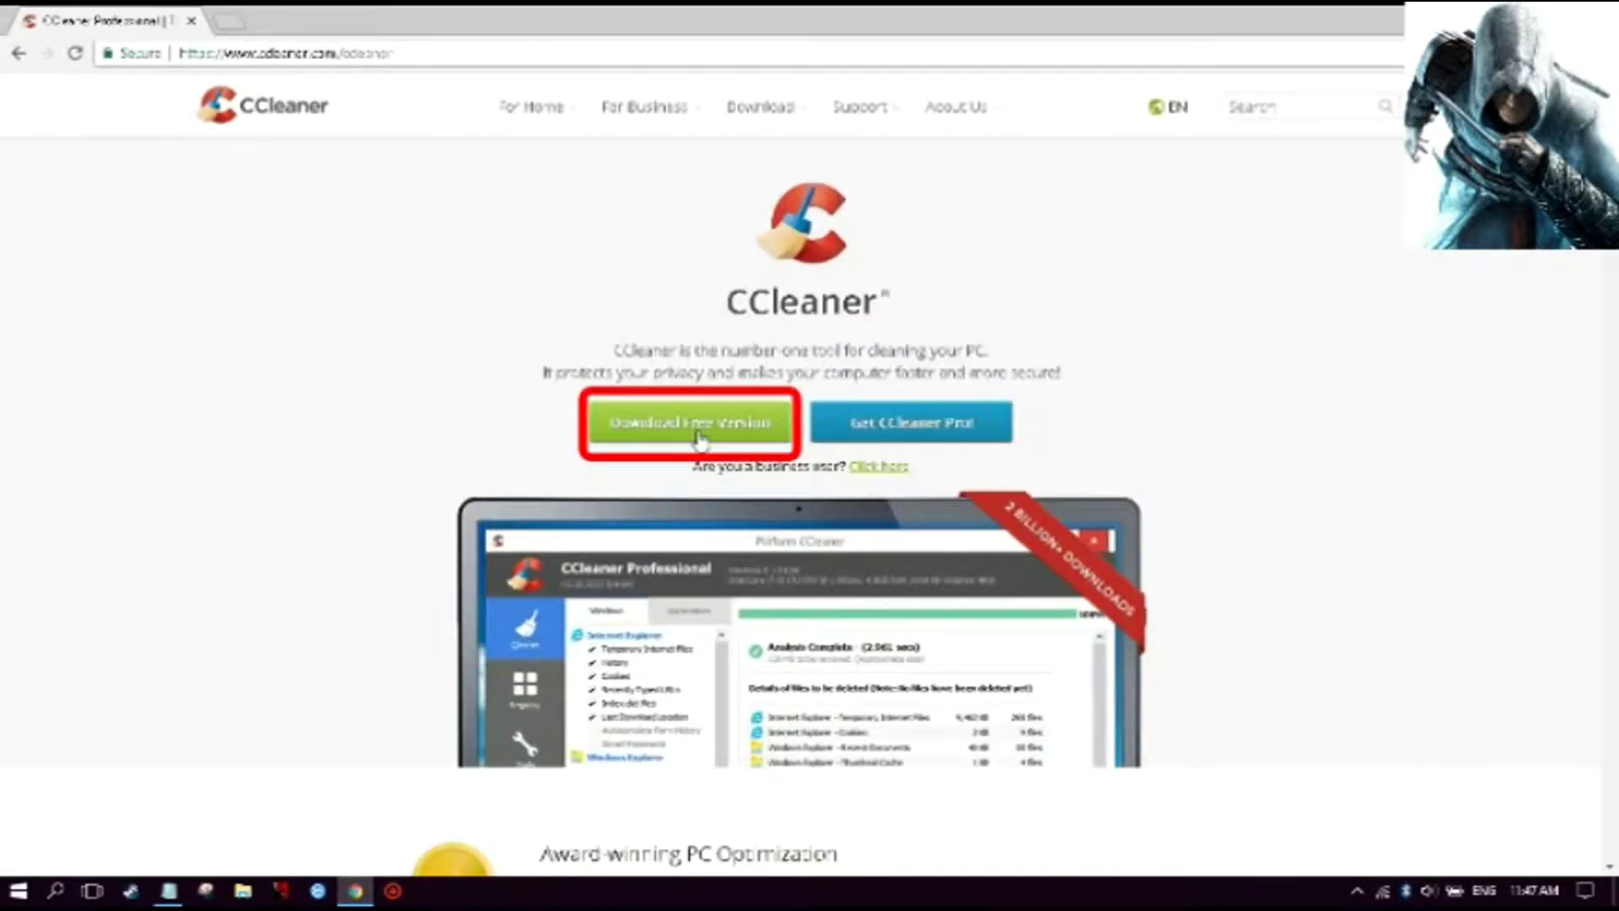
click(699, 437)
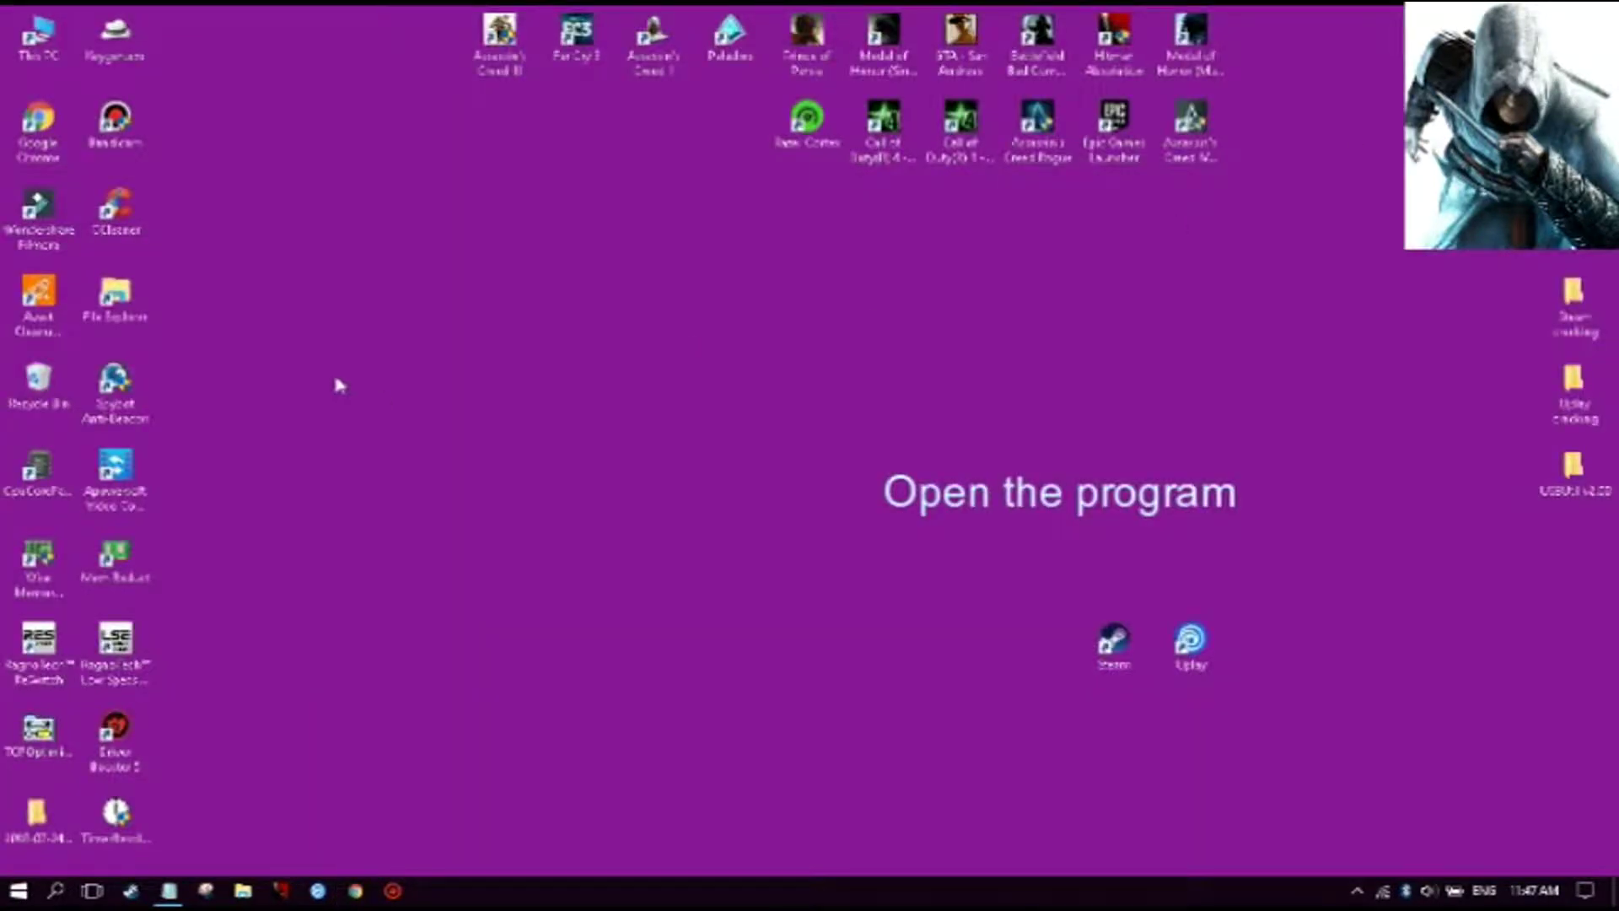
- Launch CCleaner from the desktop, decline the new version and dismiss the update notification
double_click(124, 221)
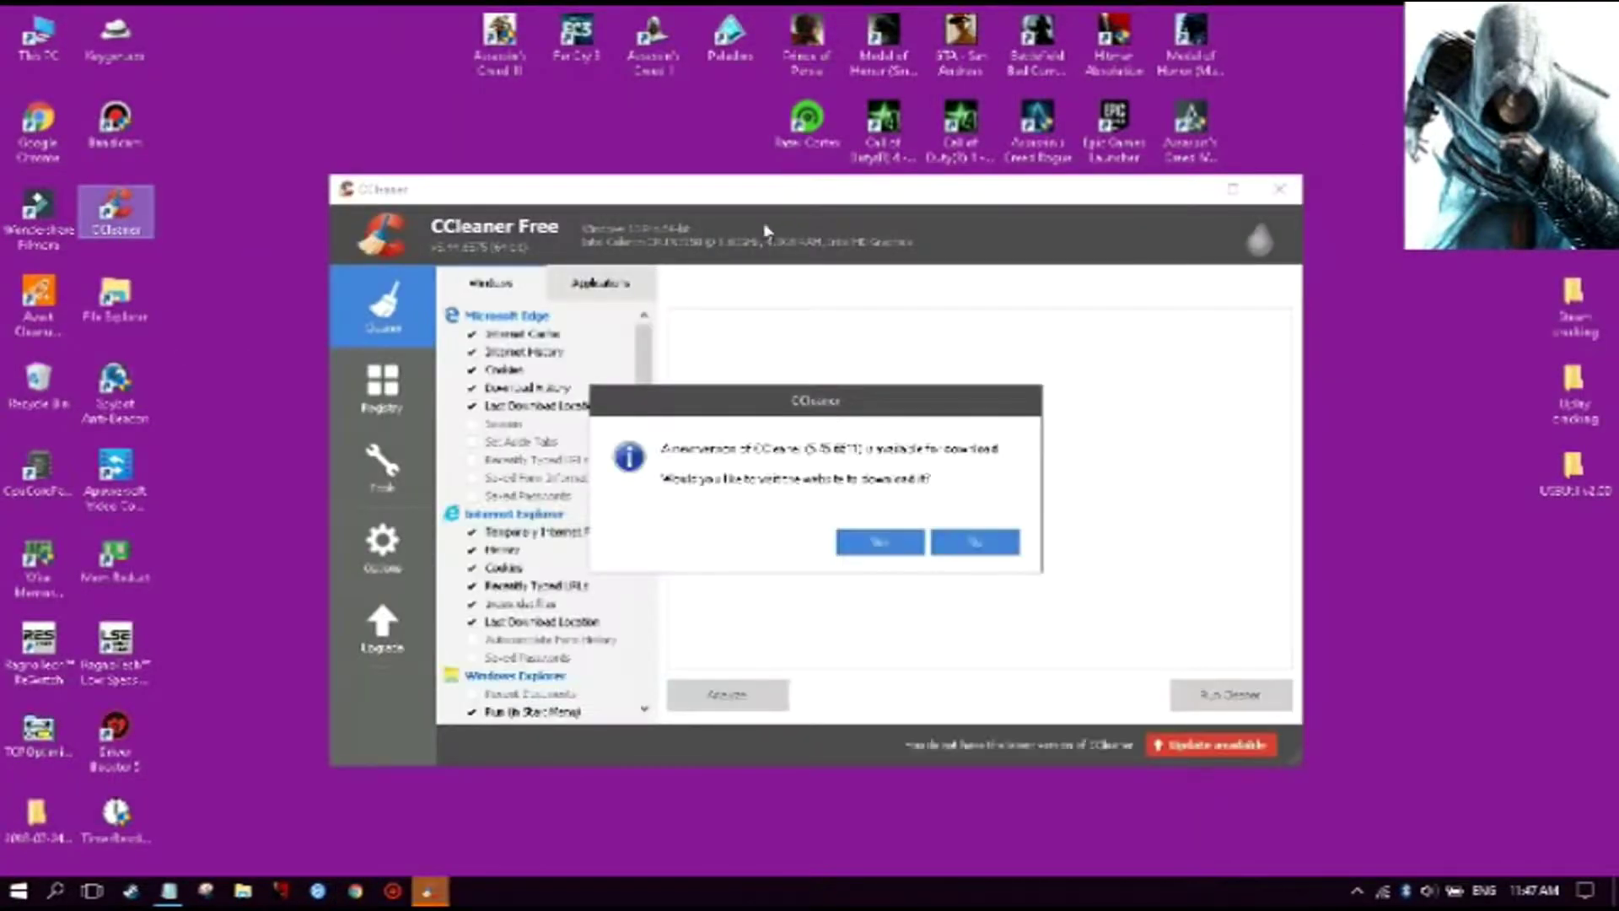
click(961, 547)
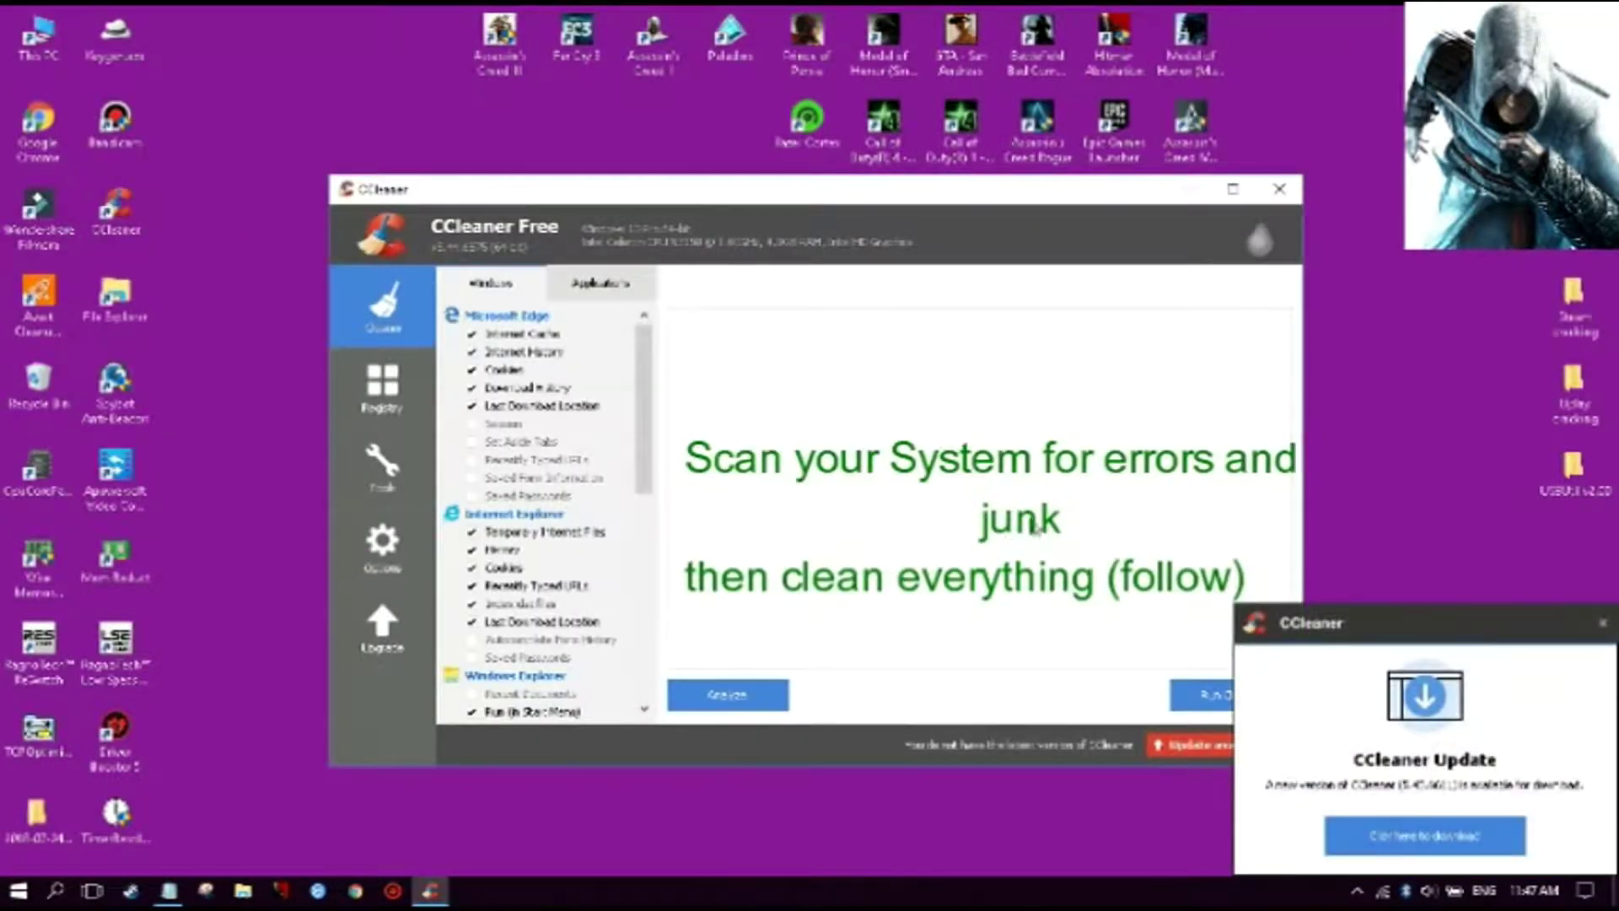
click(1603, 626)
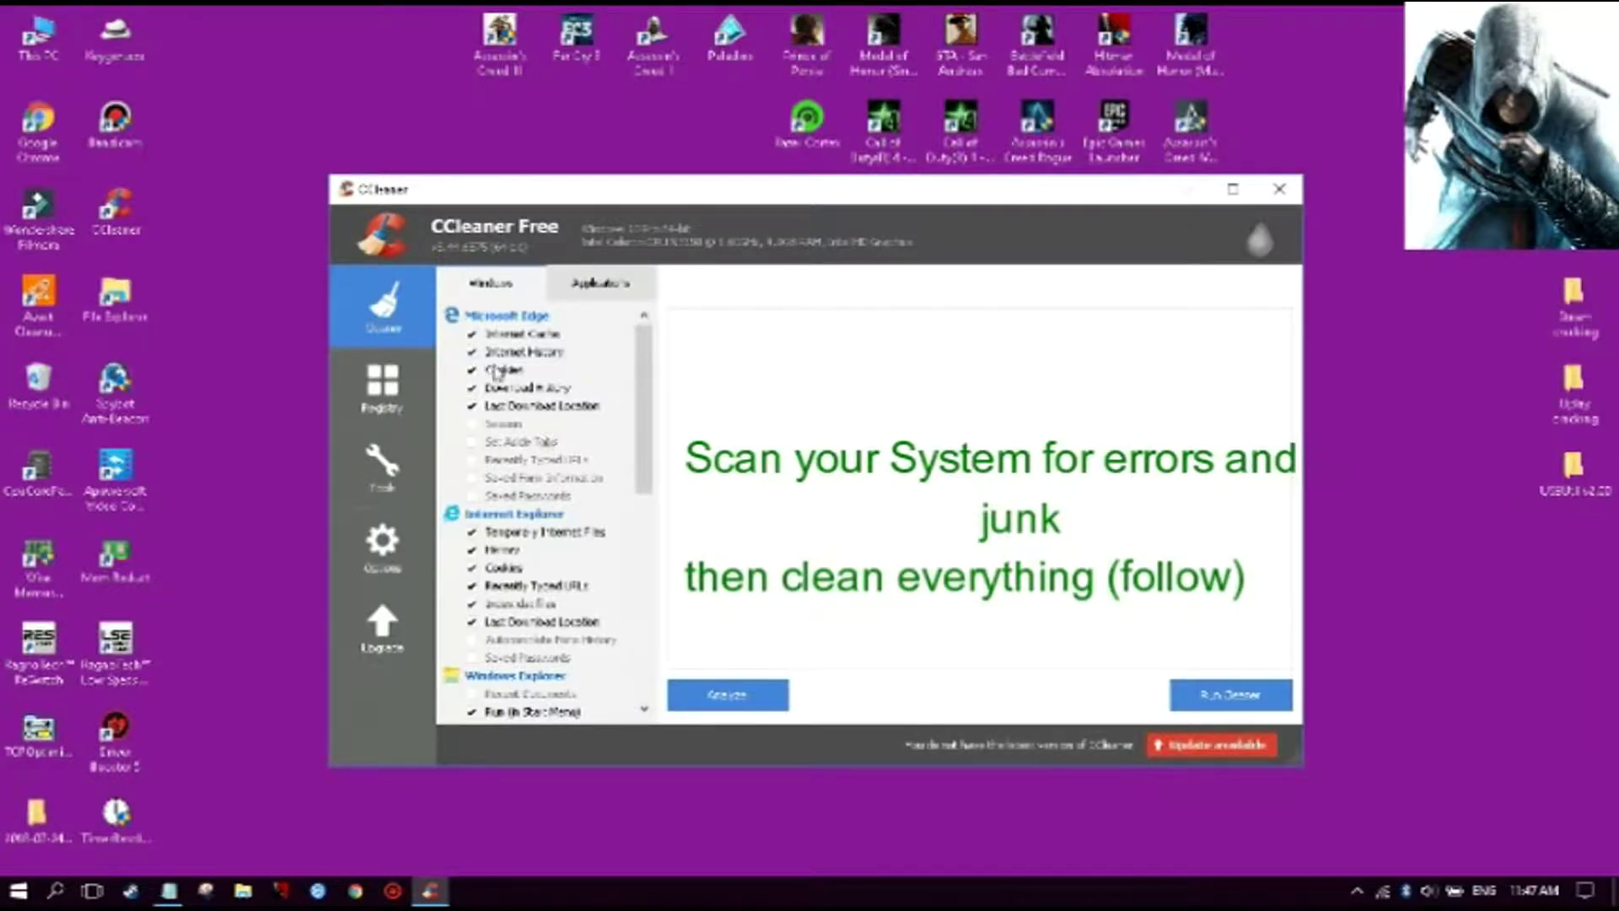
- Analyze the system for junk files with CCleaner, run the cleaner and confirm the deletion
click(723, 697)
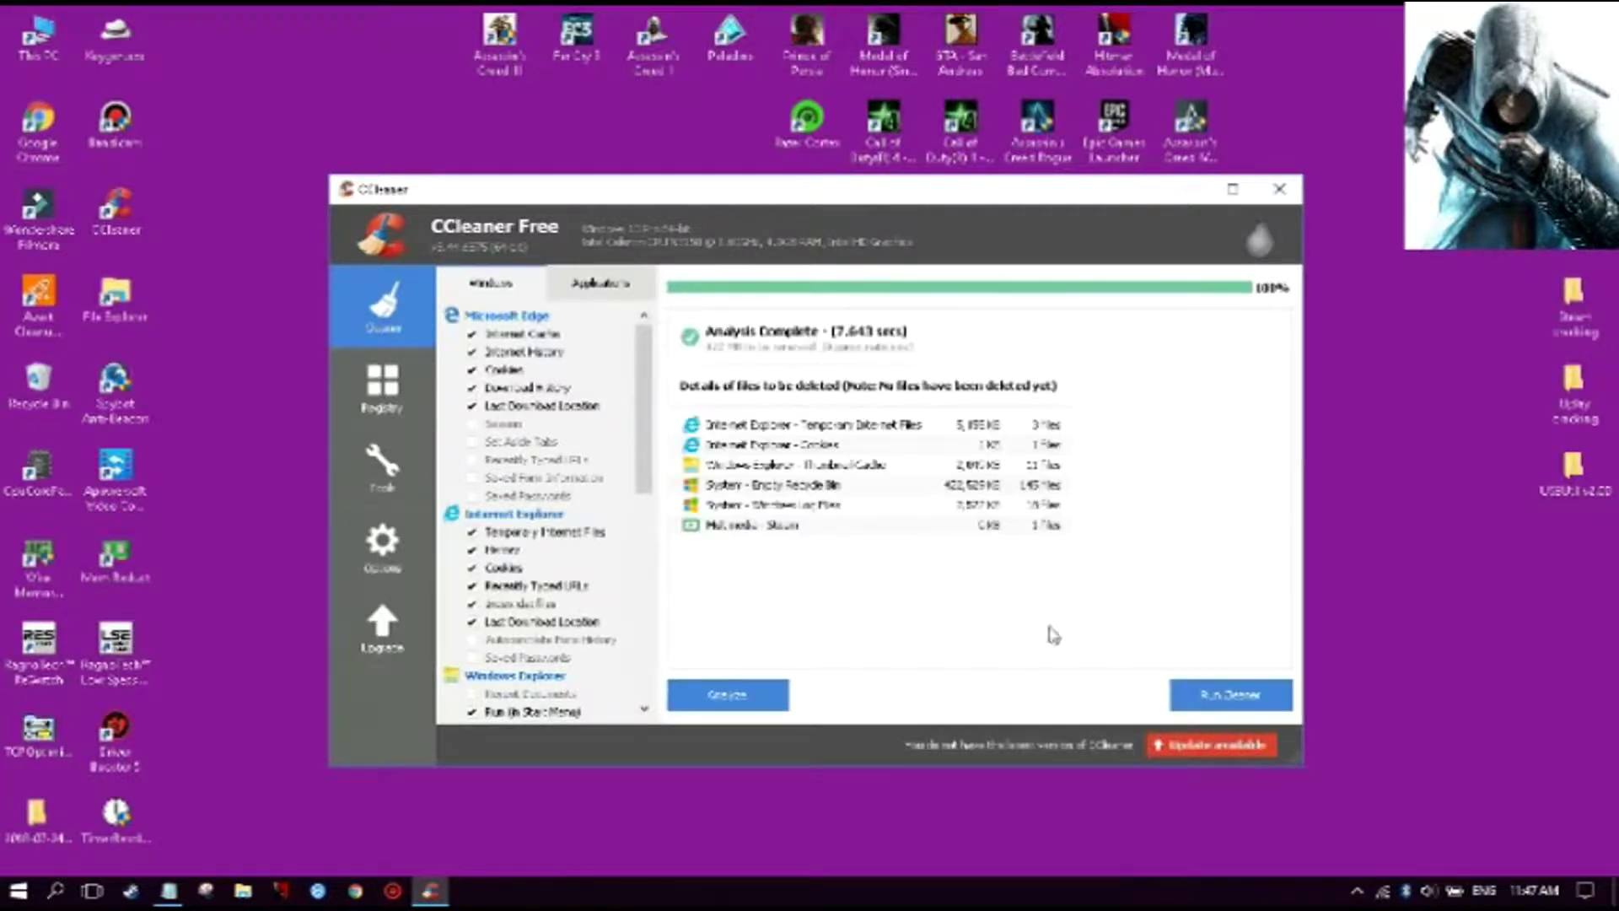
click(1245, 699)
click(967, 451)
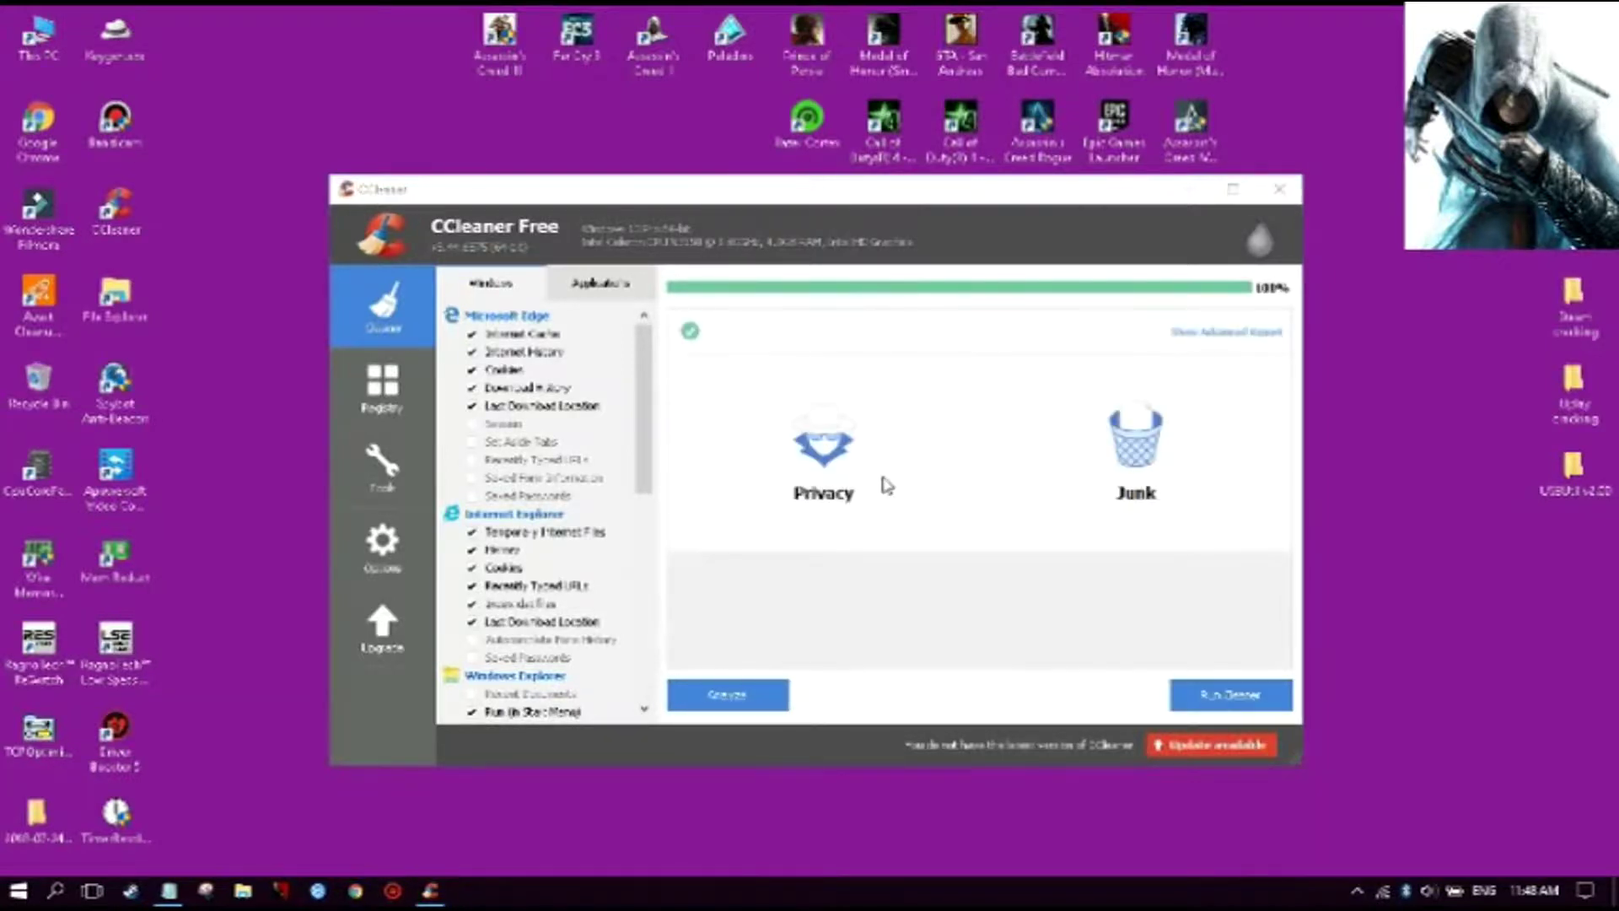
- View CCleaner's registry section and the Applications cleaning list
click(383, 387)
click(396, 316)
click(600, 287)
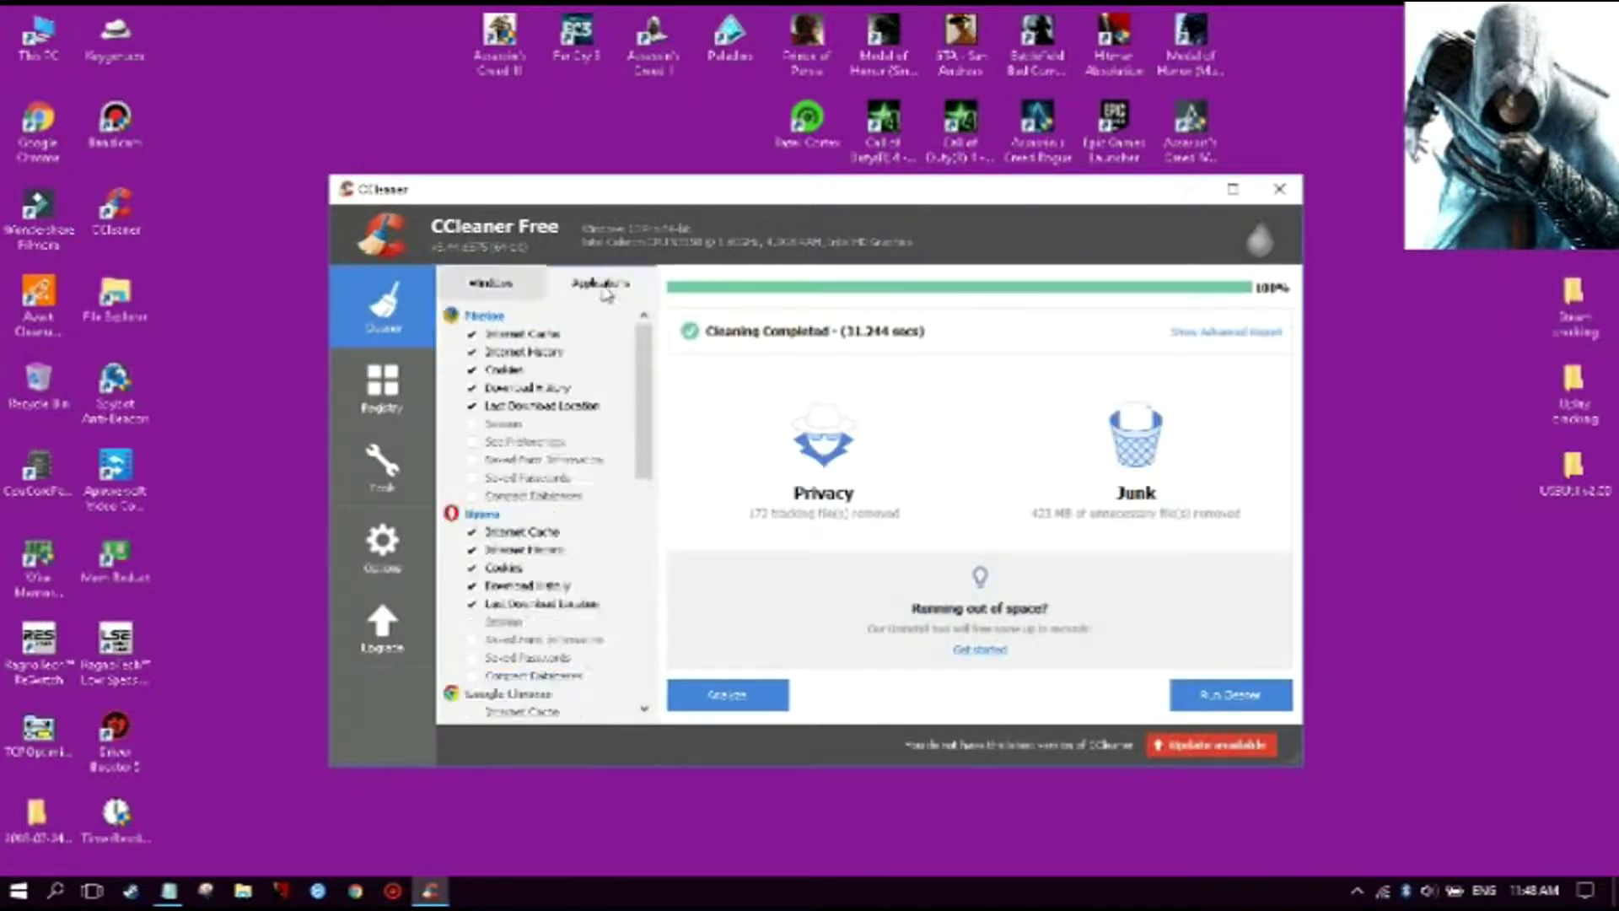
click(385, 388)
- Look through the installed programs in CCleaner's Uninstall tool and close CCleaner
click(397, 447)
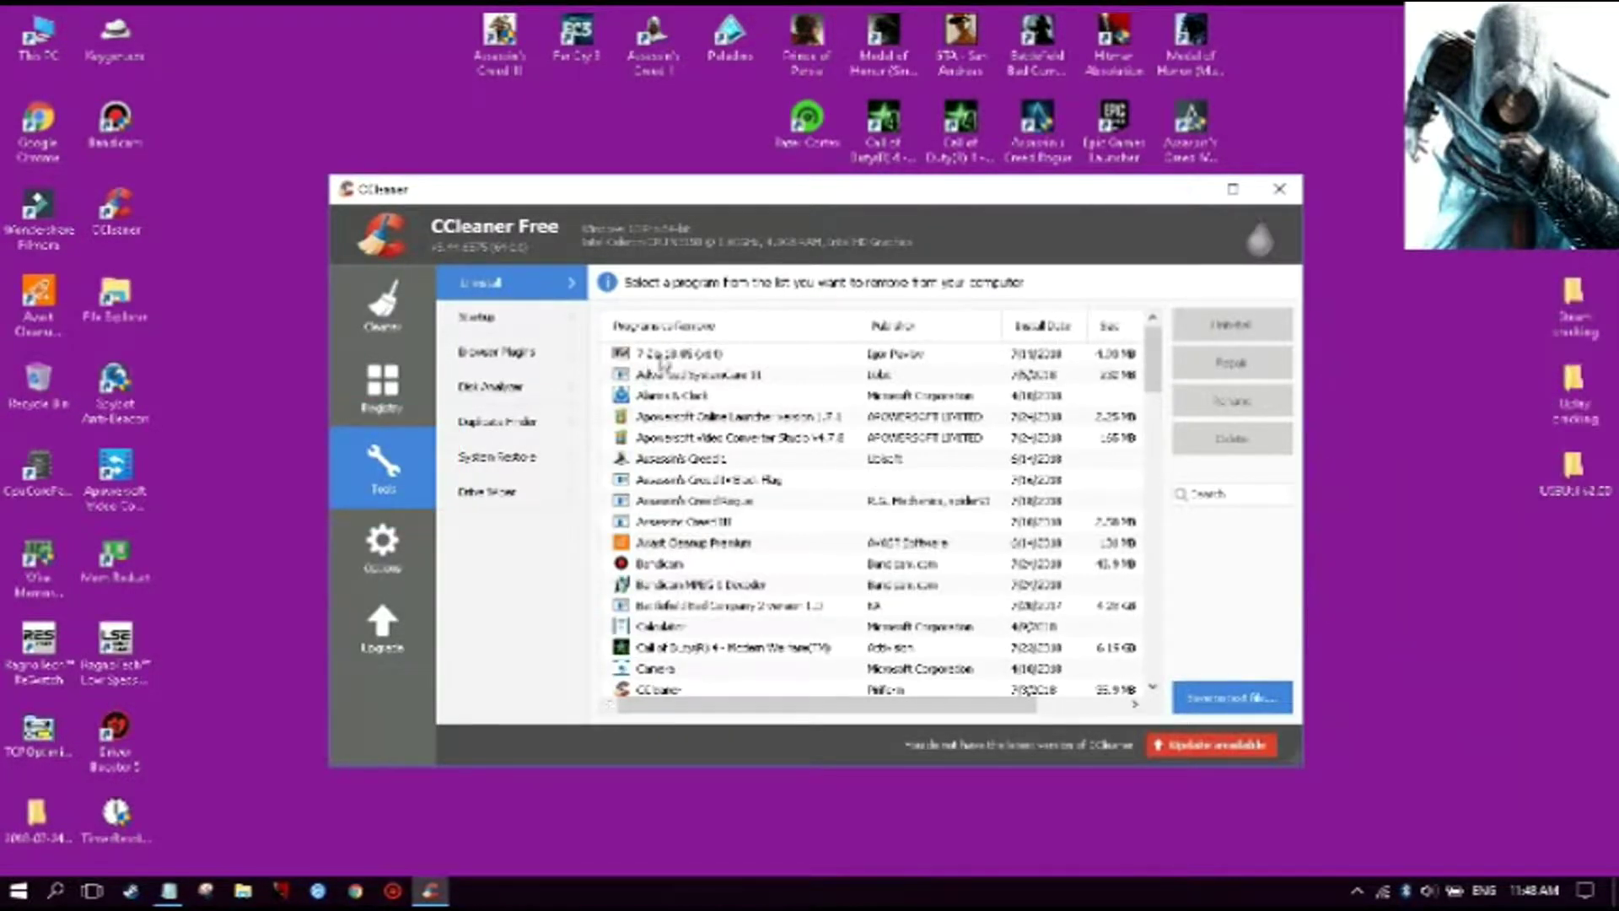
scroll(657, 366, down, 20)
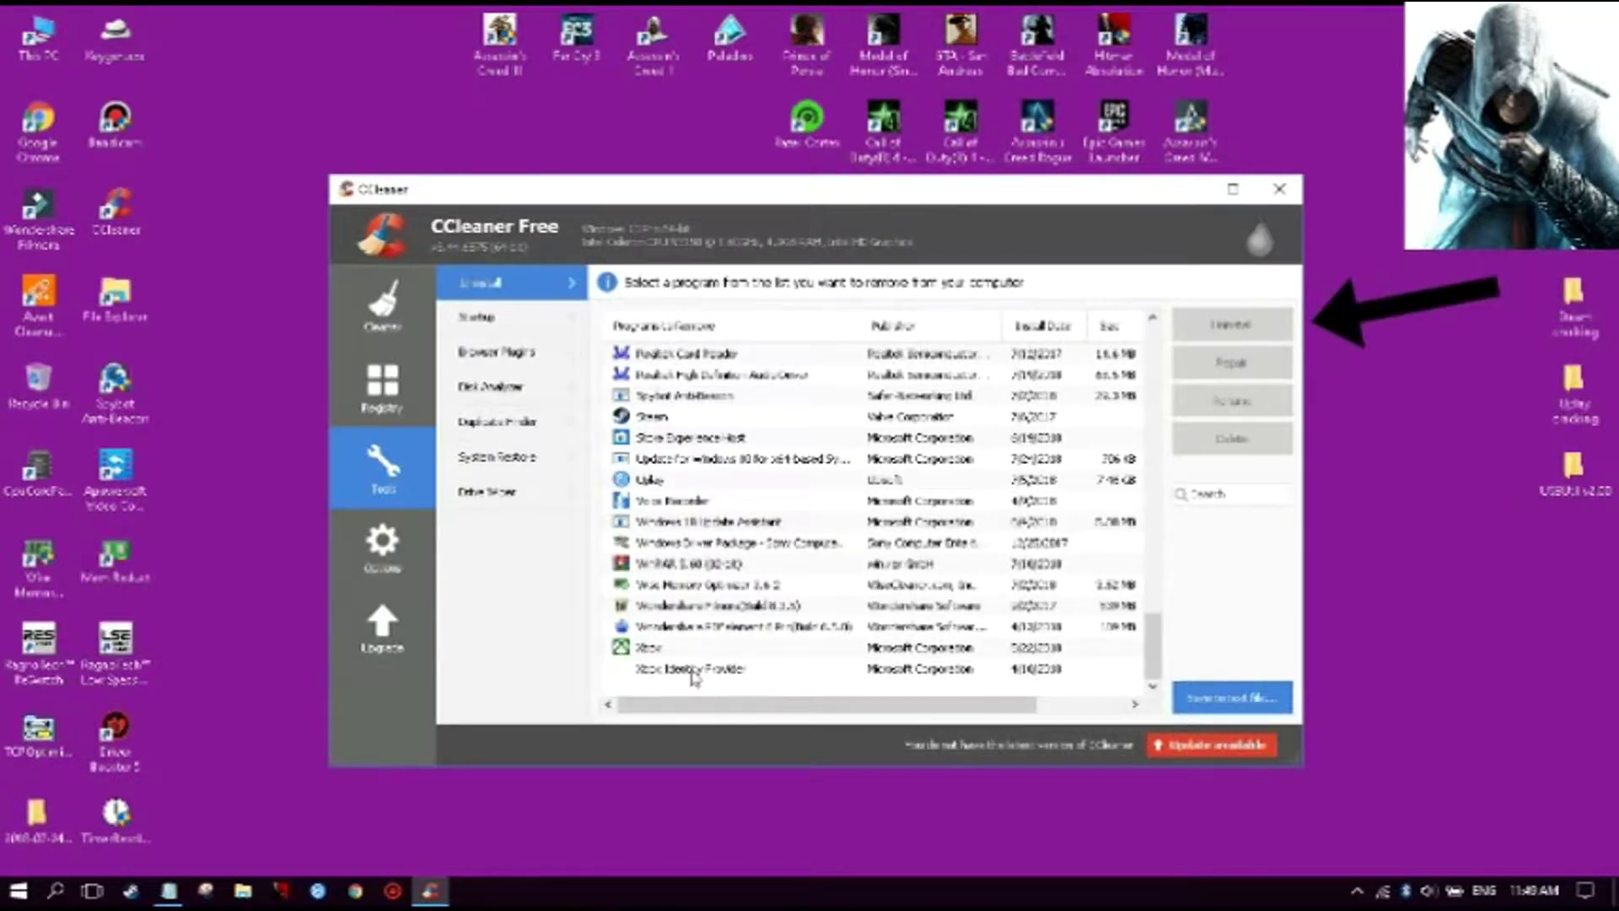
scroll(700, 638, up, 12)
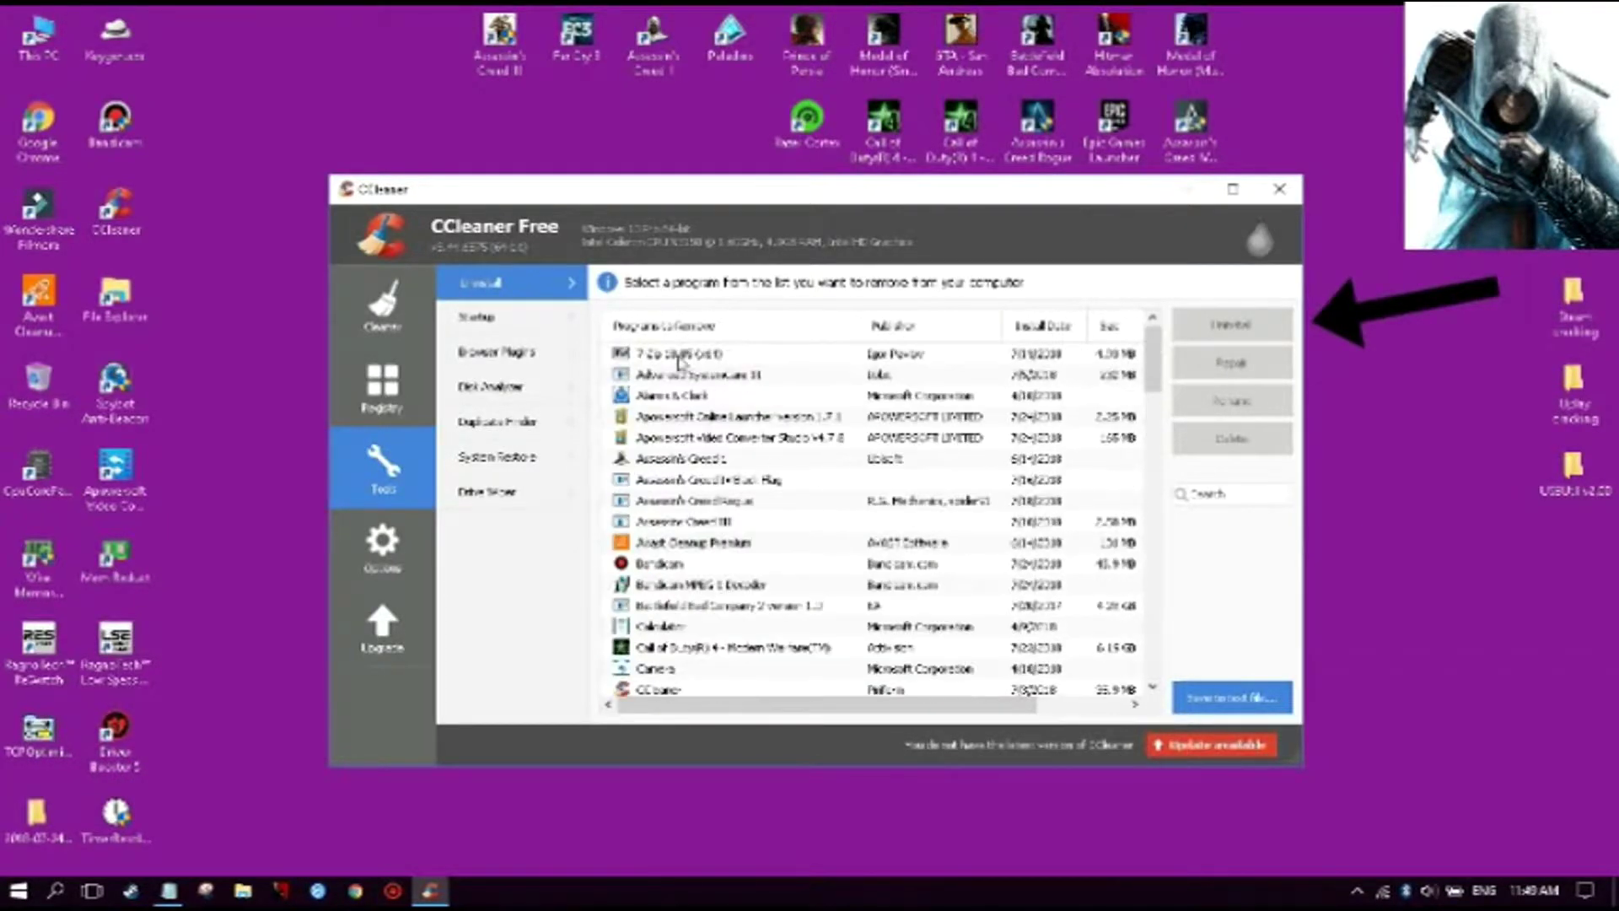
scroll(686, 647, down, 5)
click(1293, 197)
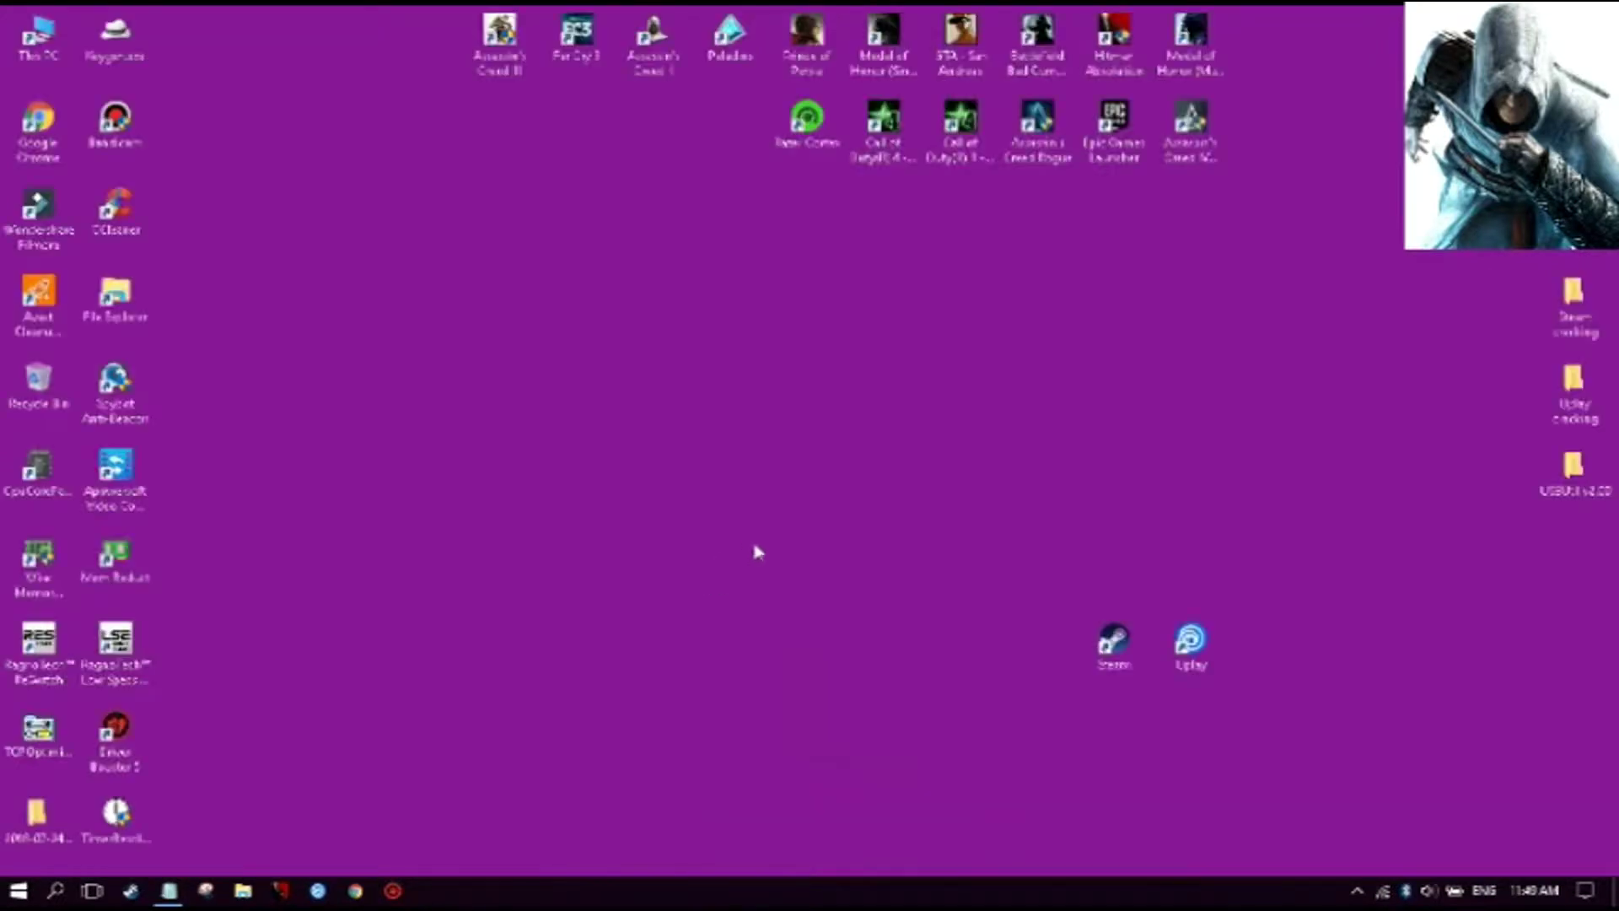
click(171, 893)
drag(1157, 337, 367, 330)
click(1157, 338)
drag(1157, 337, 368, 330)
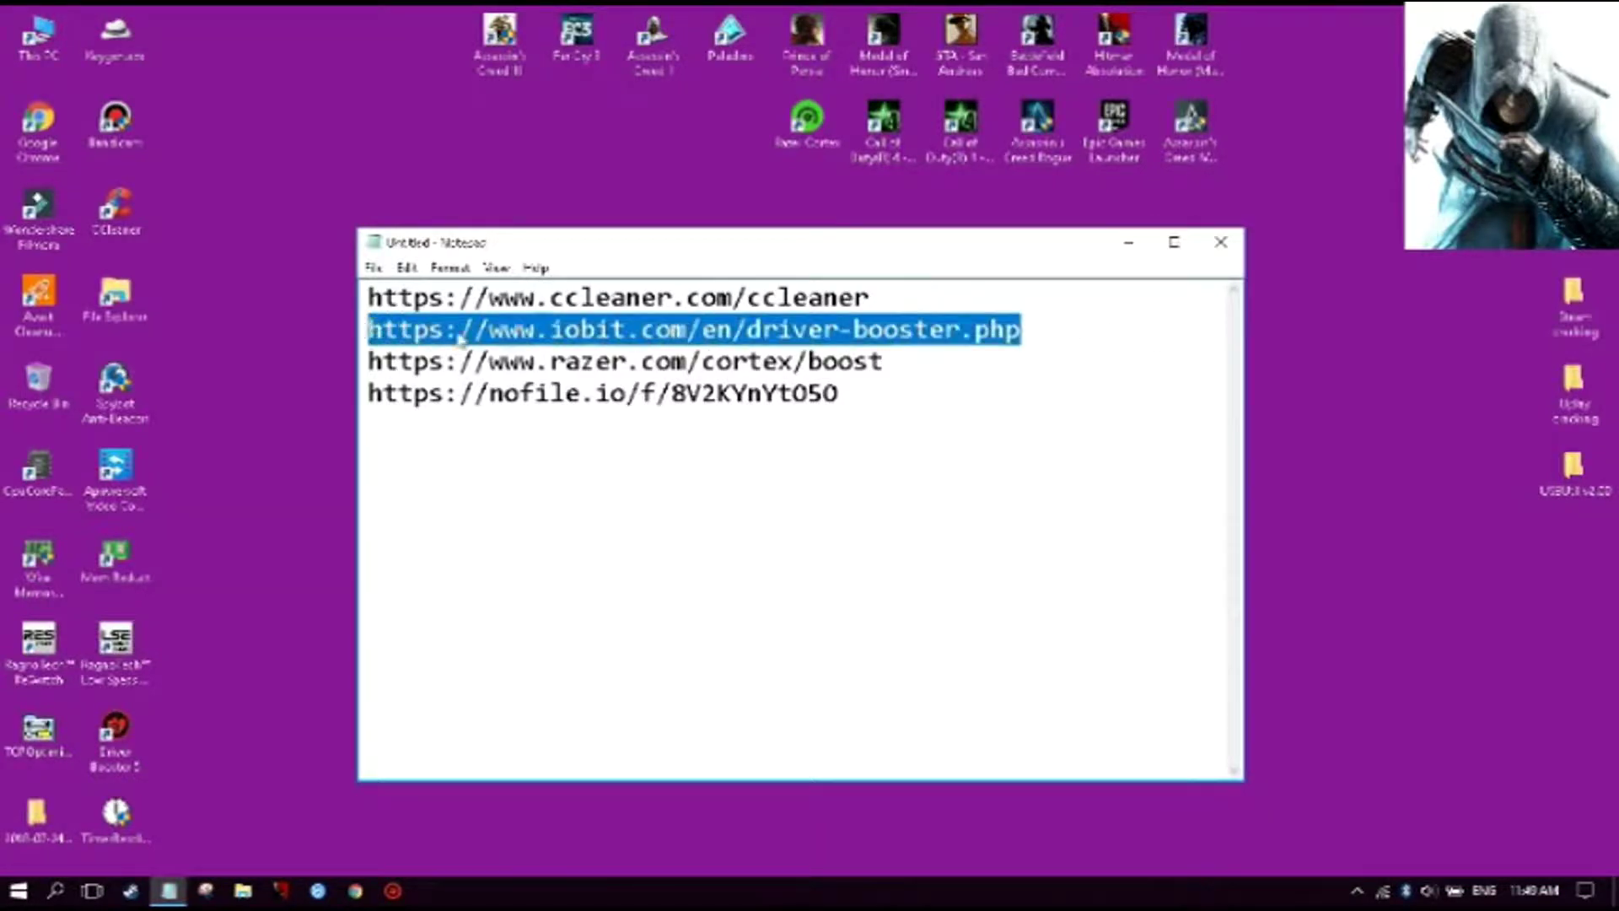
click(1122, 243)
- Switch to Chrome and load the copied Driver Booster download page
click(355, 892)
right_click(537, 53)
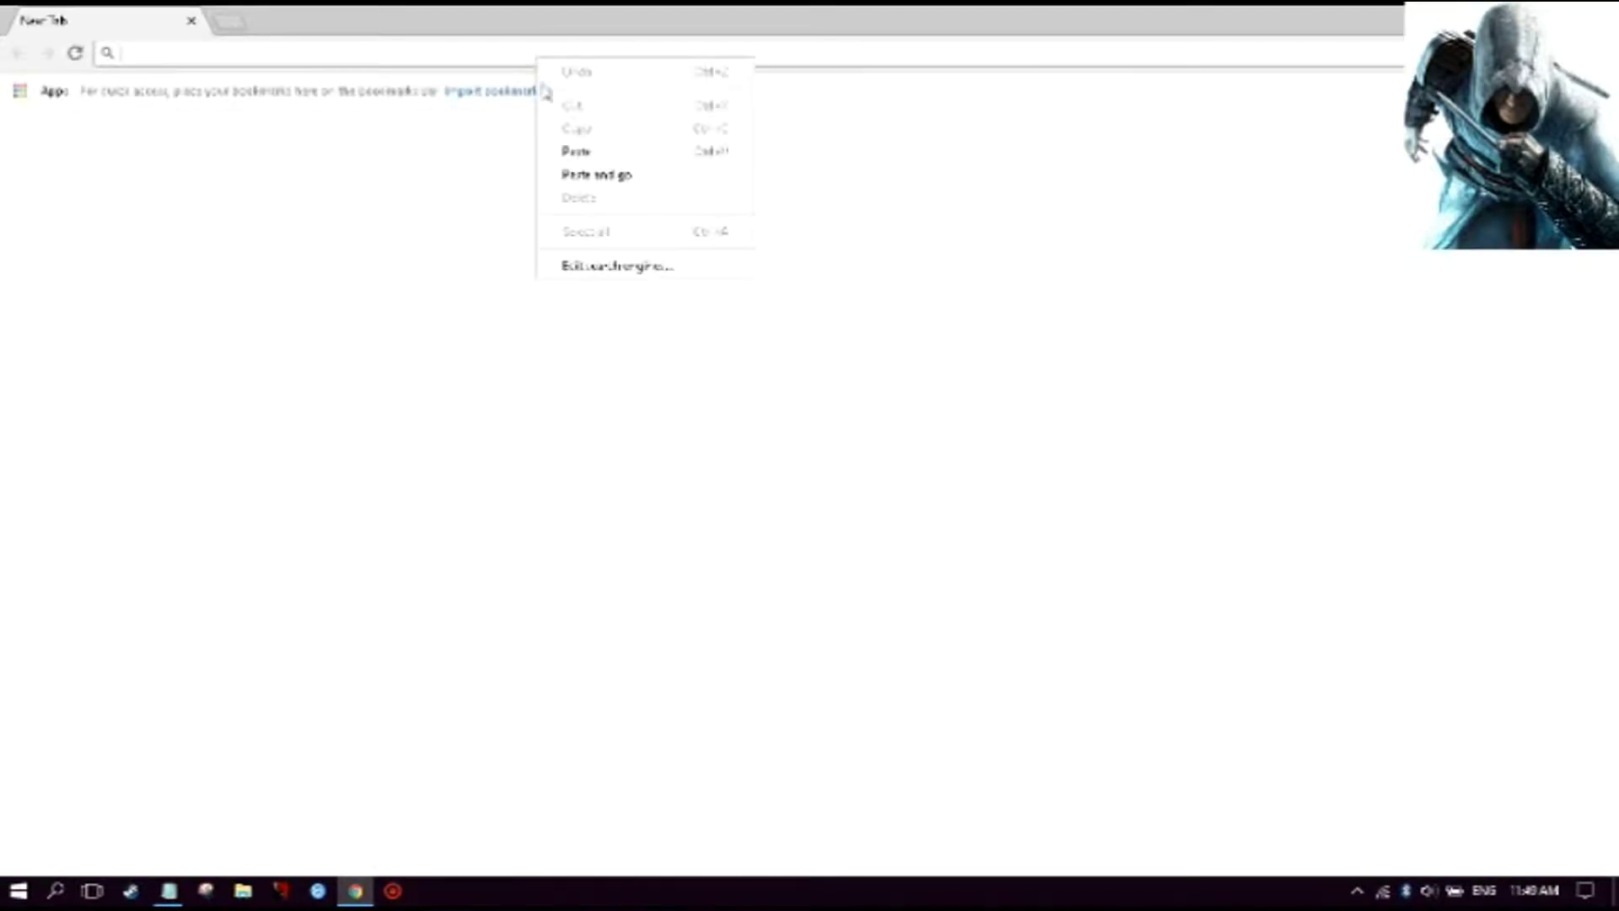
click(550, 150)
key(Return)
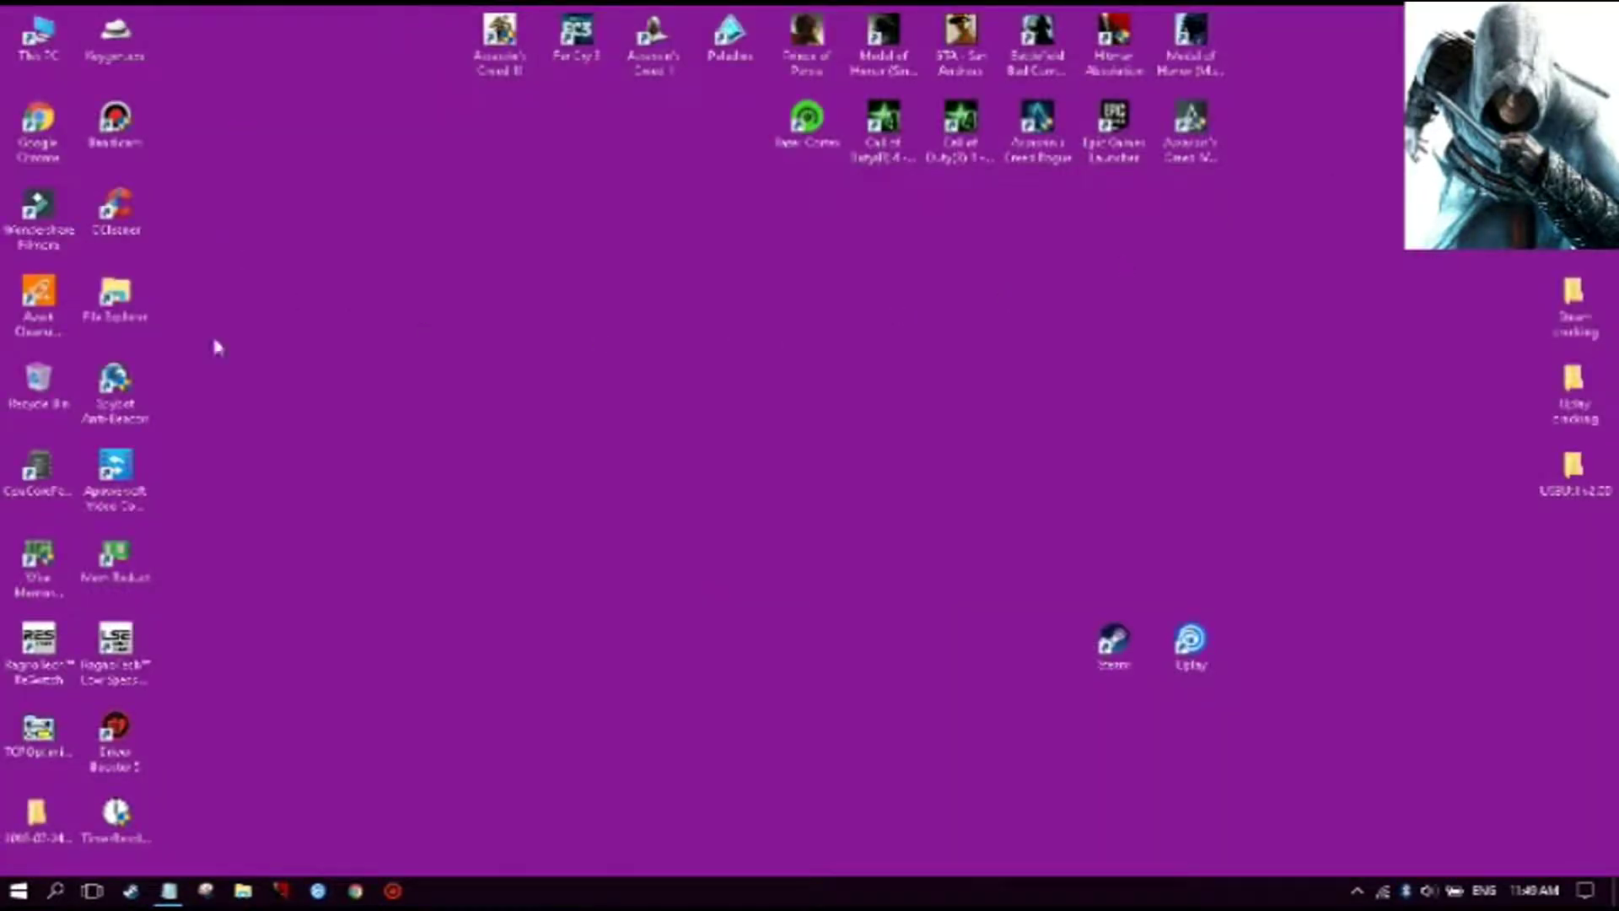
- Move the Driver Booster 5 shortcut to mid-desktop, launch the program, scan the drivers and return to the driver list
drag(116, 733, 731, 476)
mouse_move(882, 408)
mouse_down()
mouse_move(600, 568)
mouse_move(624, 580)
mouse_up()
right_click(727, 489)
click(773, 387)
right_click(750, 444)
click(808, 602)
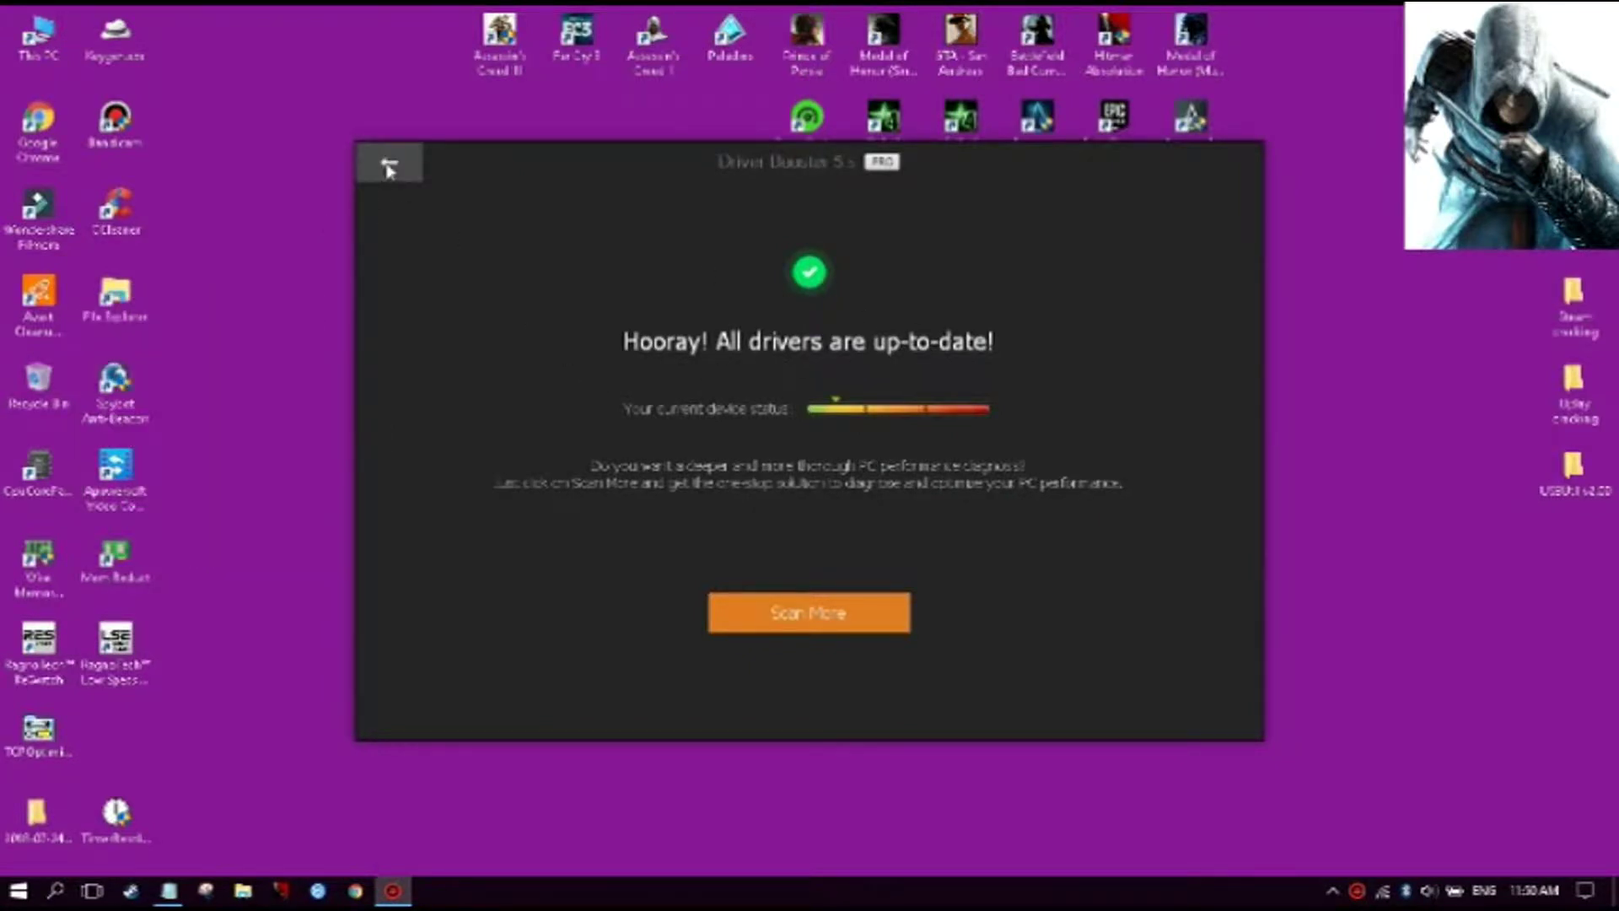
click(388, 167)
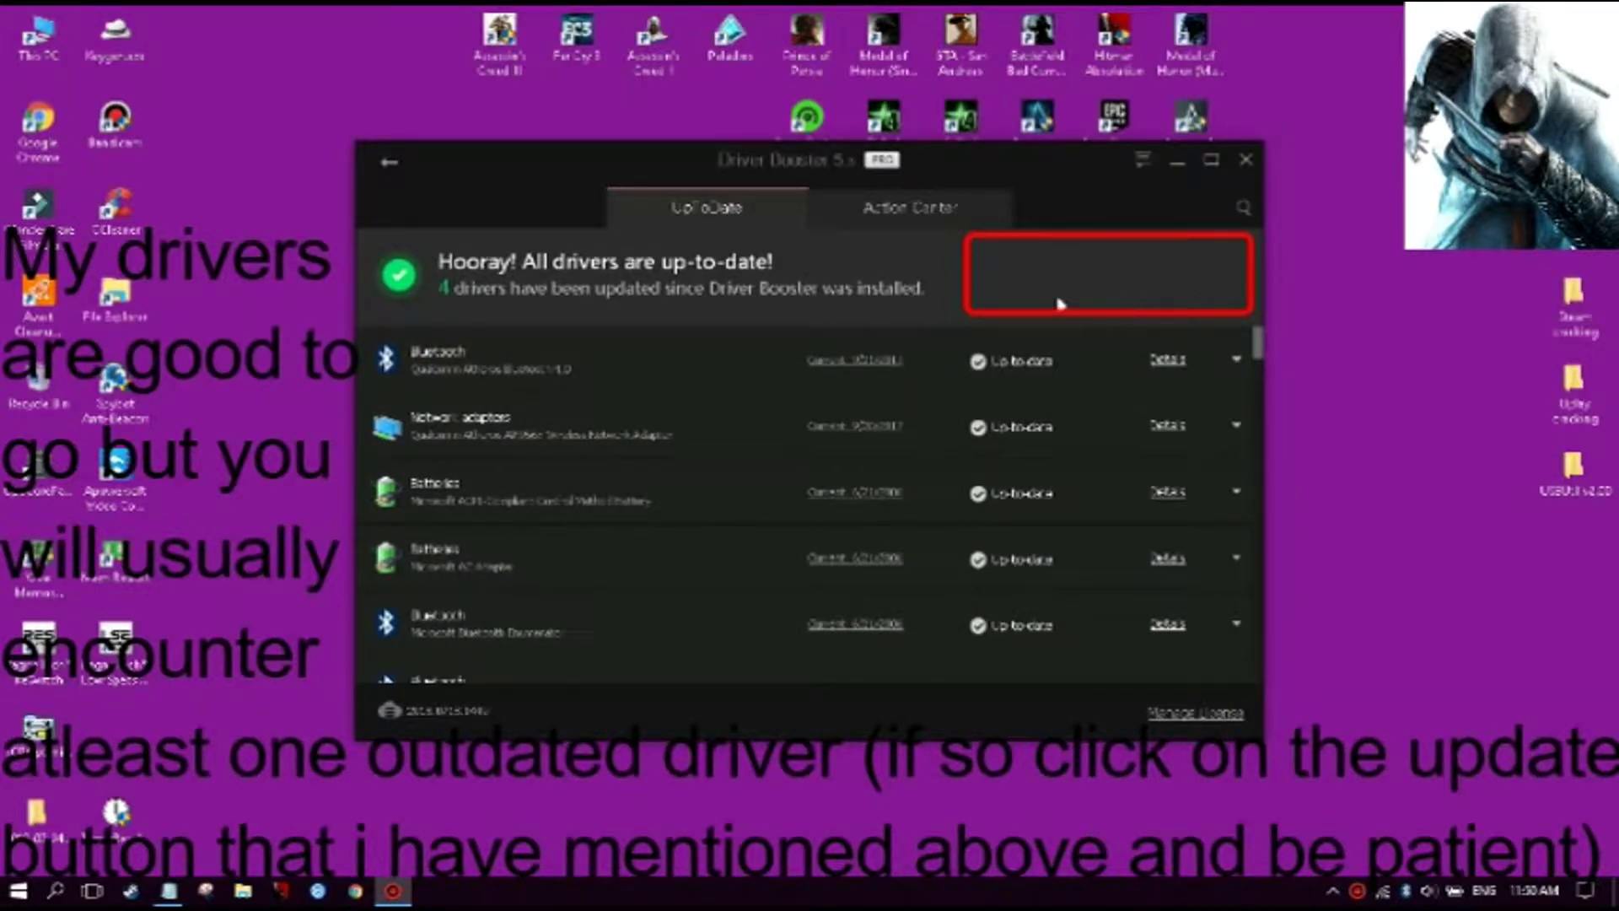
- Close Driver Booster and move its shortcut from mid-desktop back among the other program icons
click(1247, 162)
drag(731, 465, 126, 729)
click(169, 892)
drag(907, 369, 369, 363)
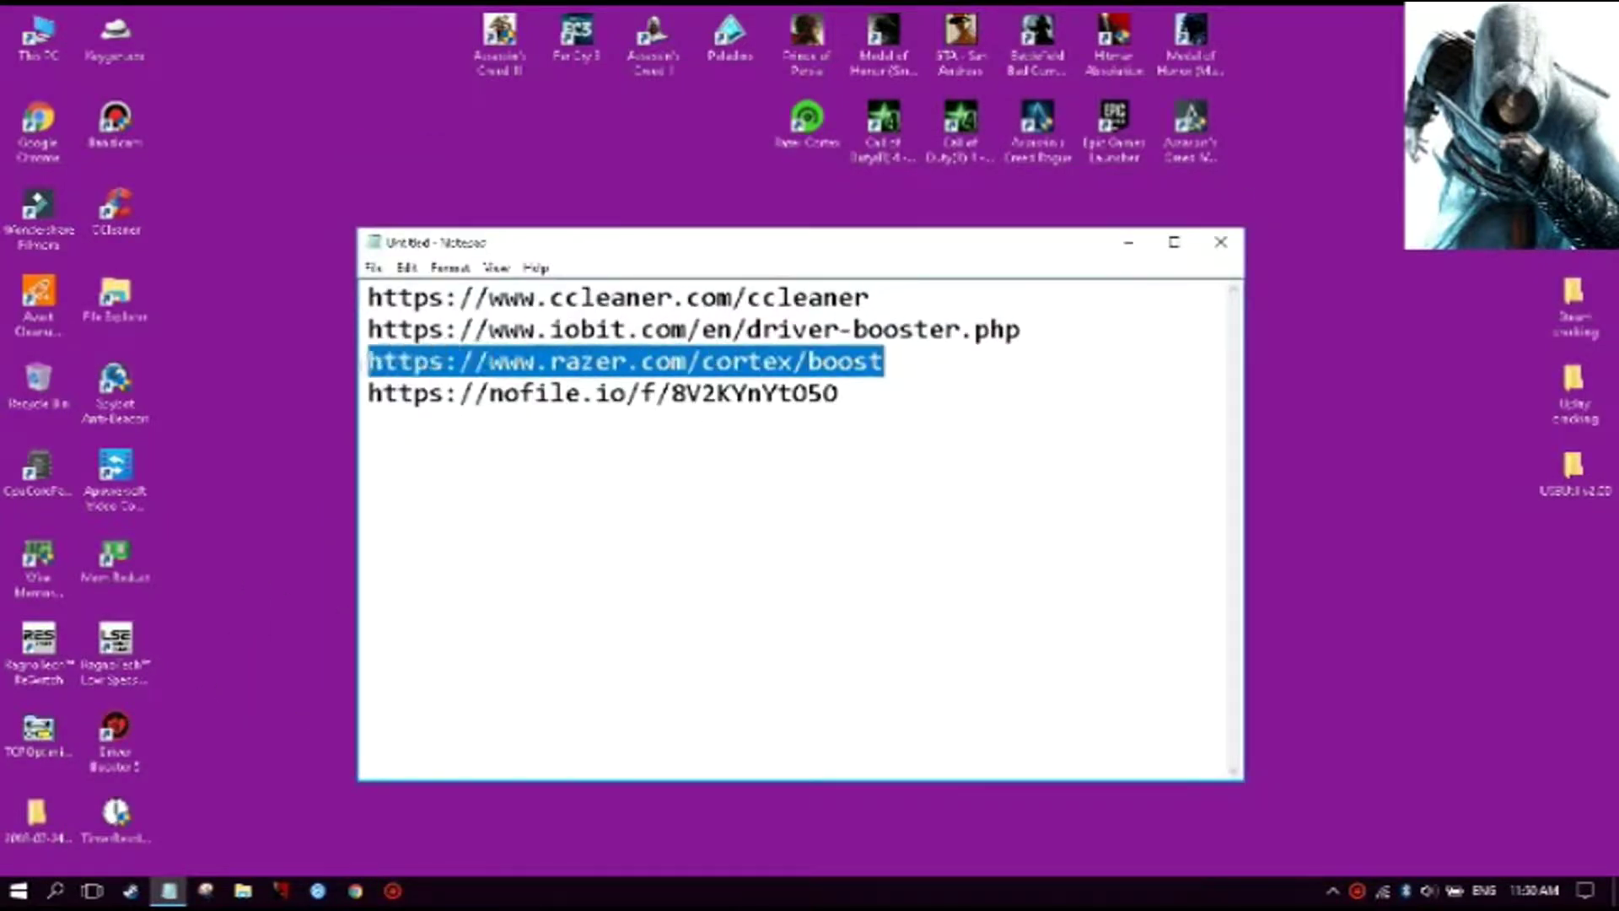
right_click(666, 354)
click(749, 422)
click(1128, 242)
- Switch to Chrome, load the copied Razer Cortex page, dismiss its cookie notice and look over the download section
click(354, 892)
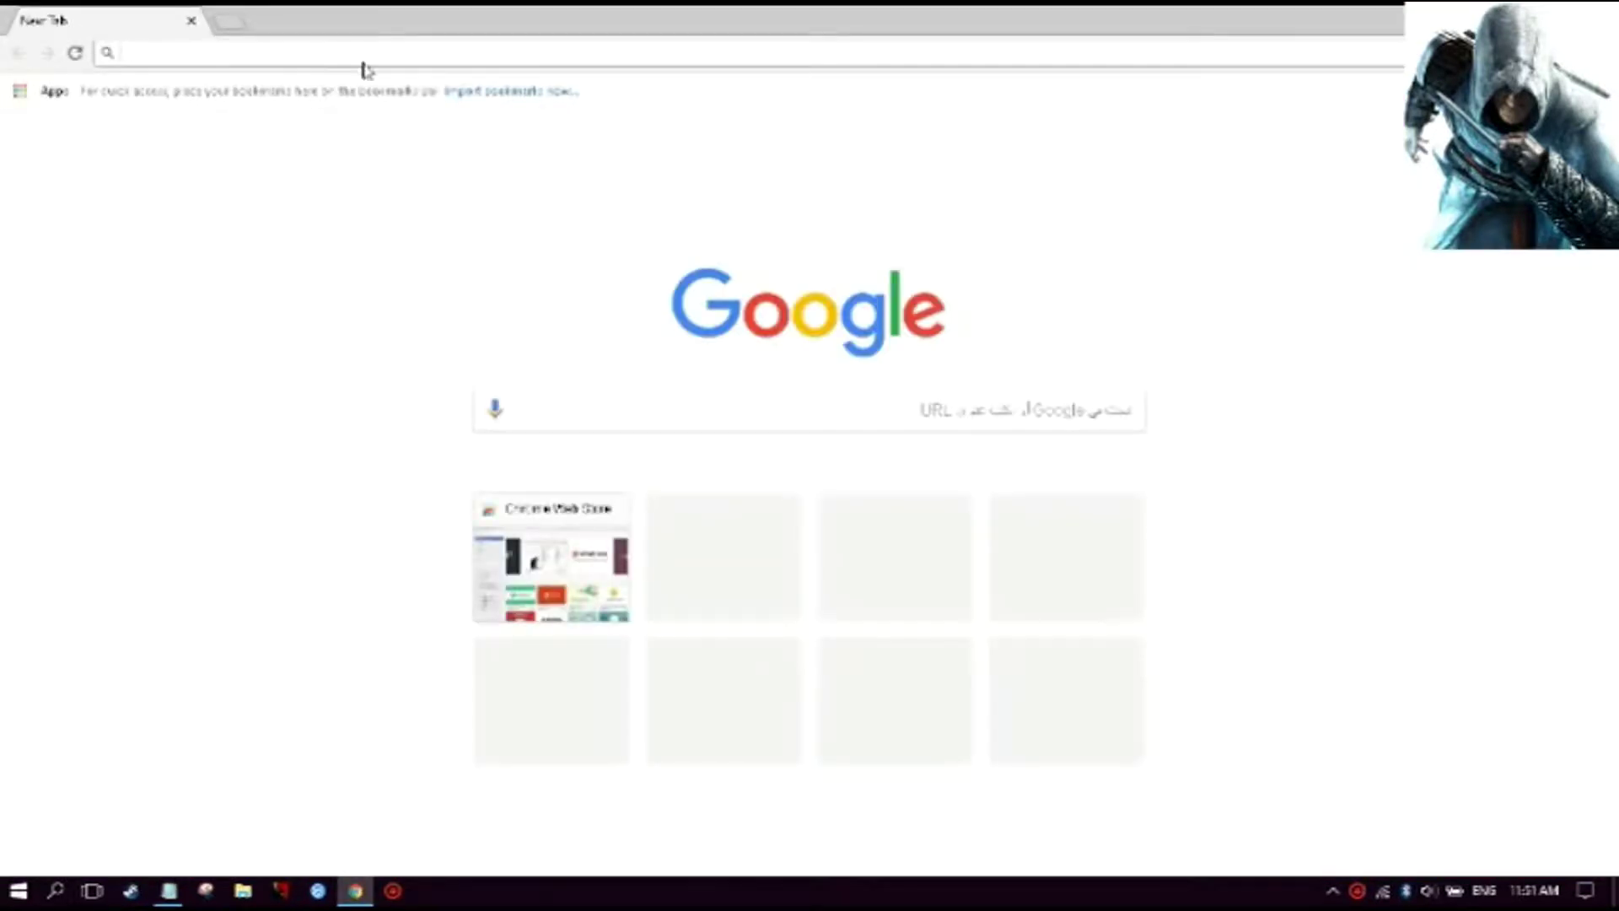
right_click(371, 54)
click(395, 152)
key(Return)
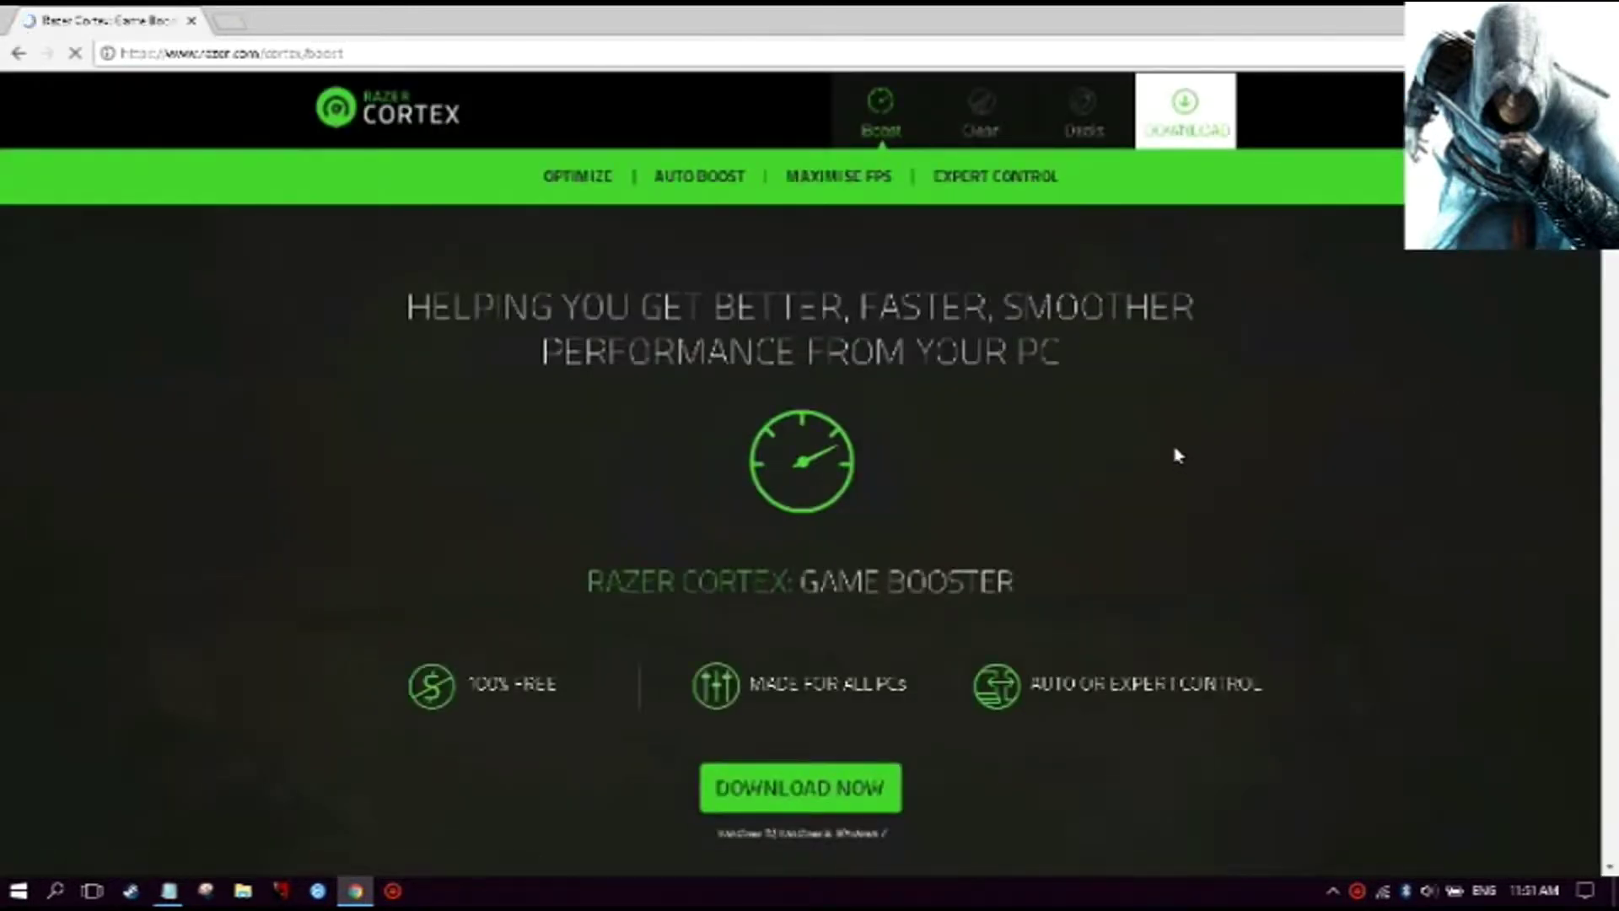
scroll(825, 650, down, 3)
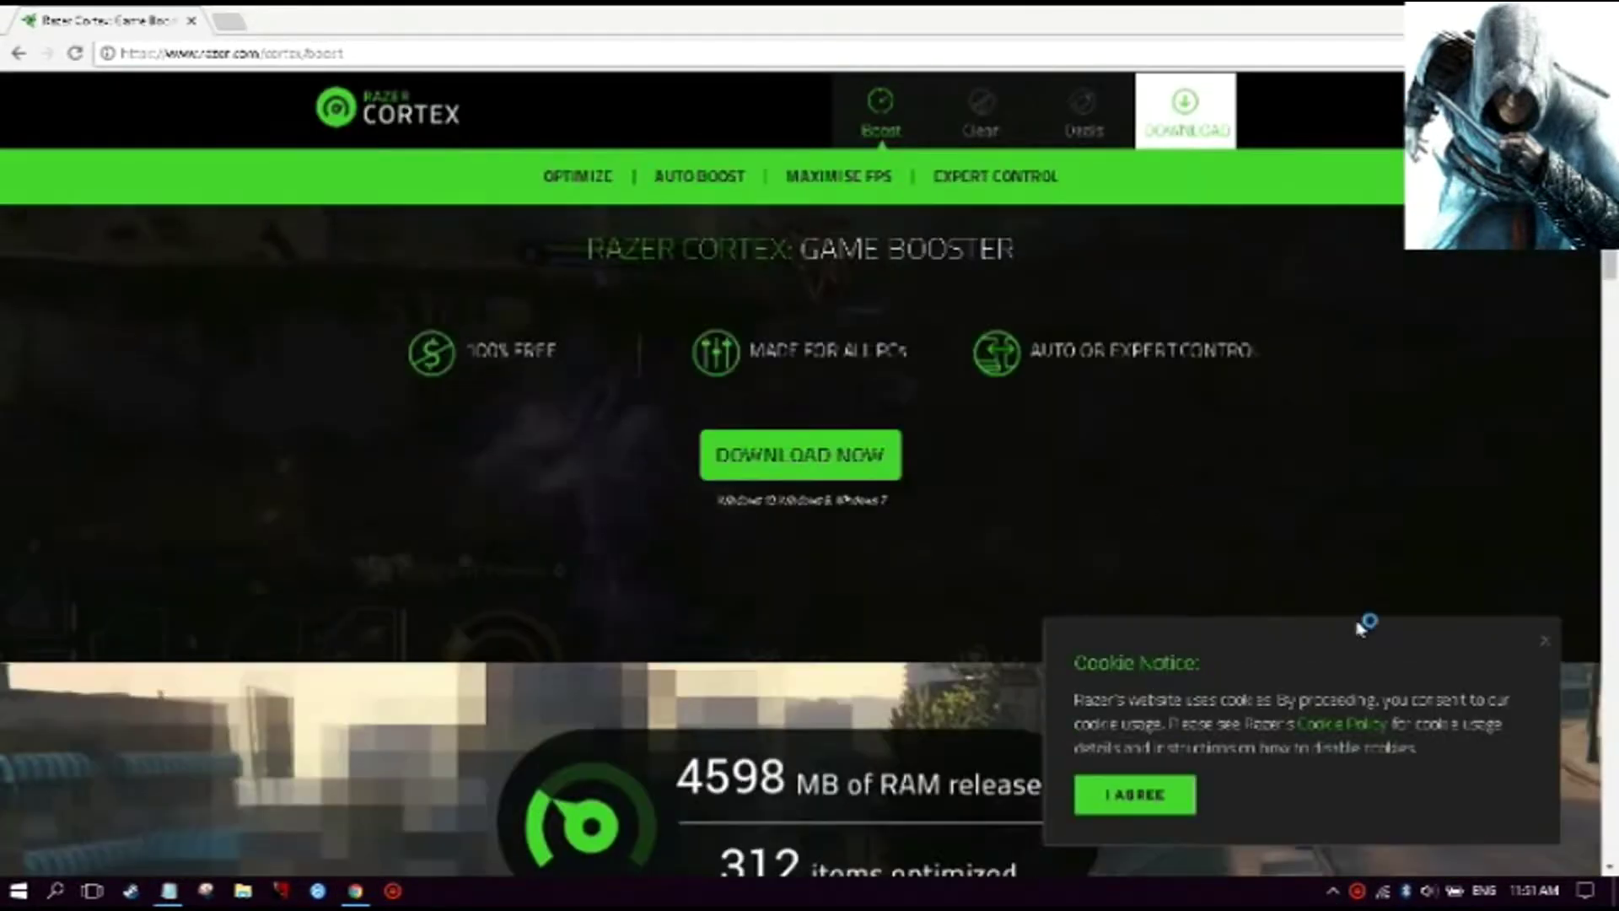
click(1545, 643)
scroll(1180, 725, up, 4)
scroll(800, 792, down, 5)
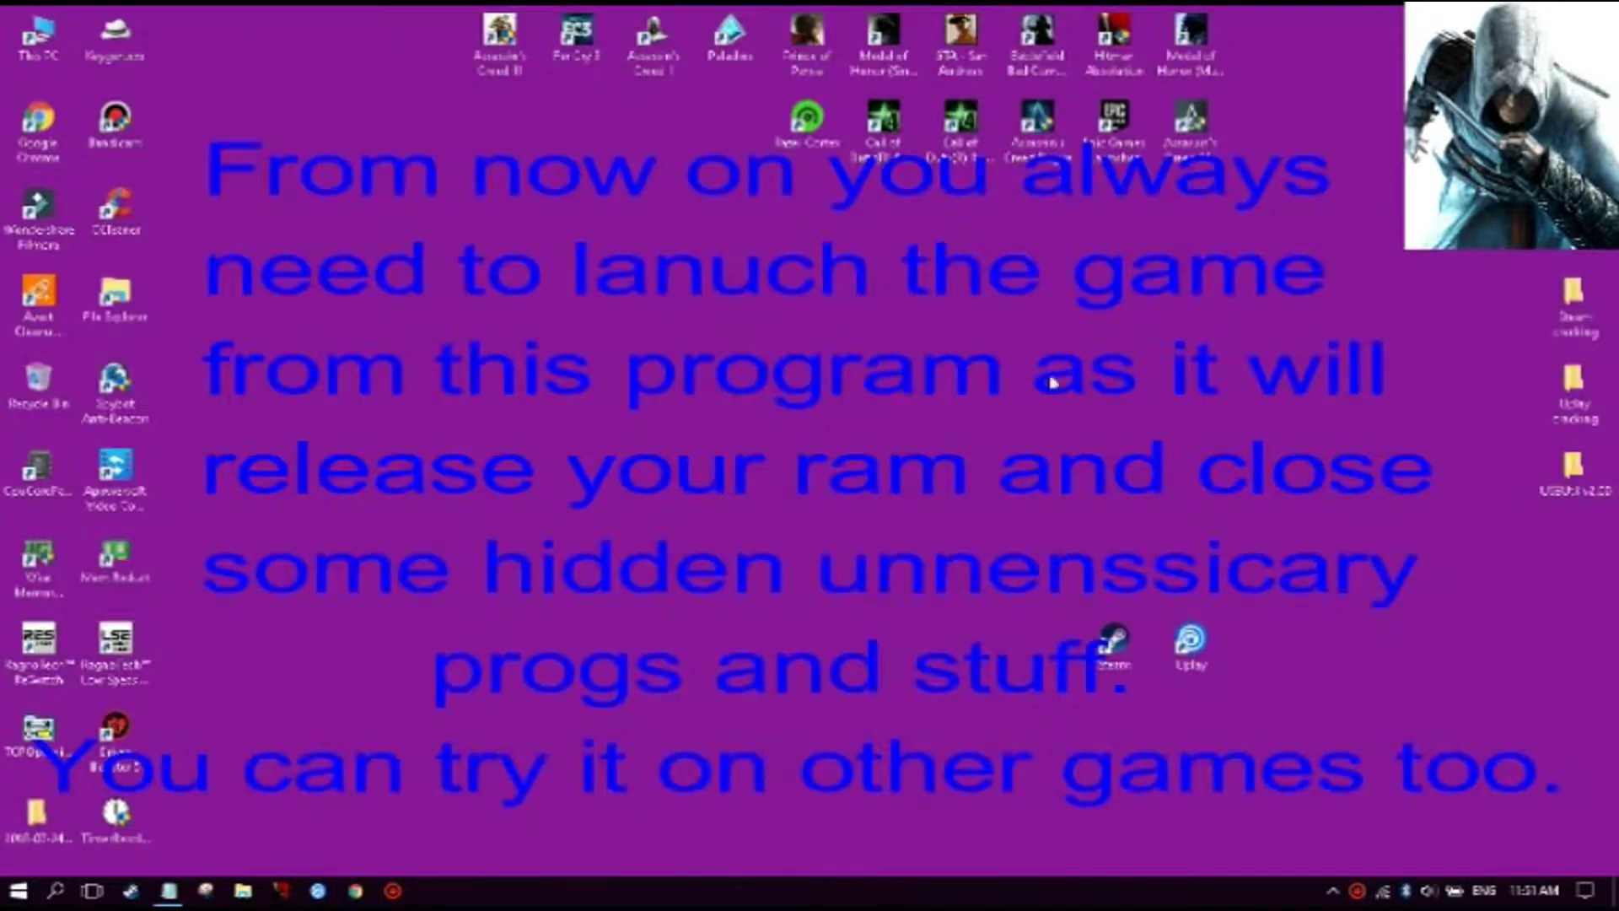
- Move the Razer Cortex shortcut to mid-desktop and launch the program
drag(807, 123, 807, 472)
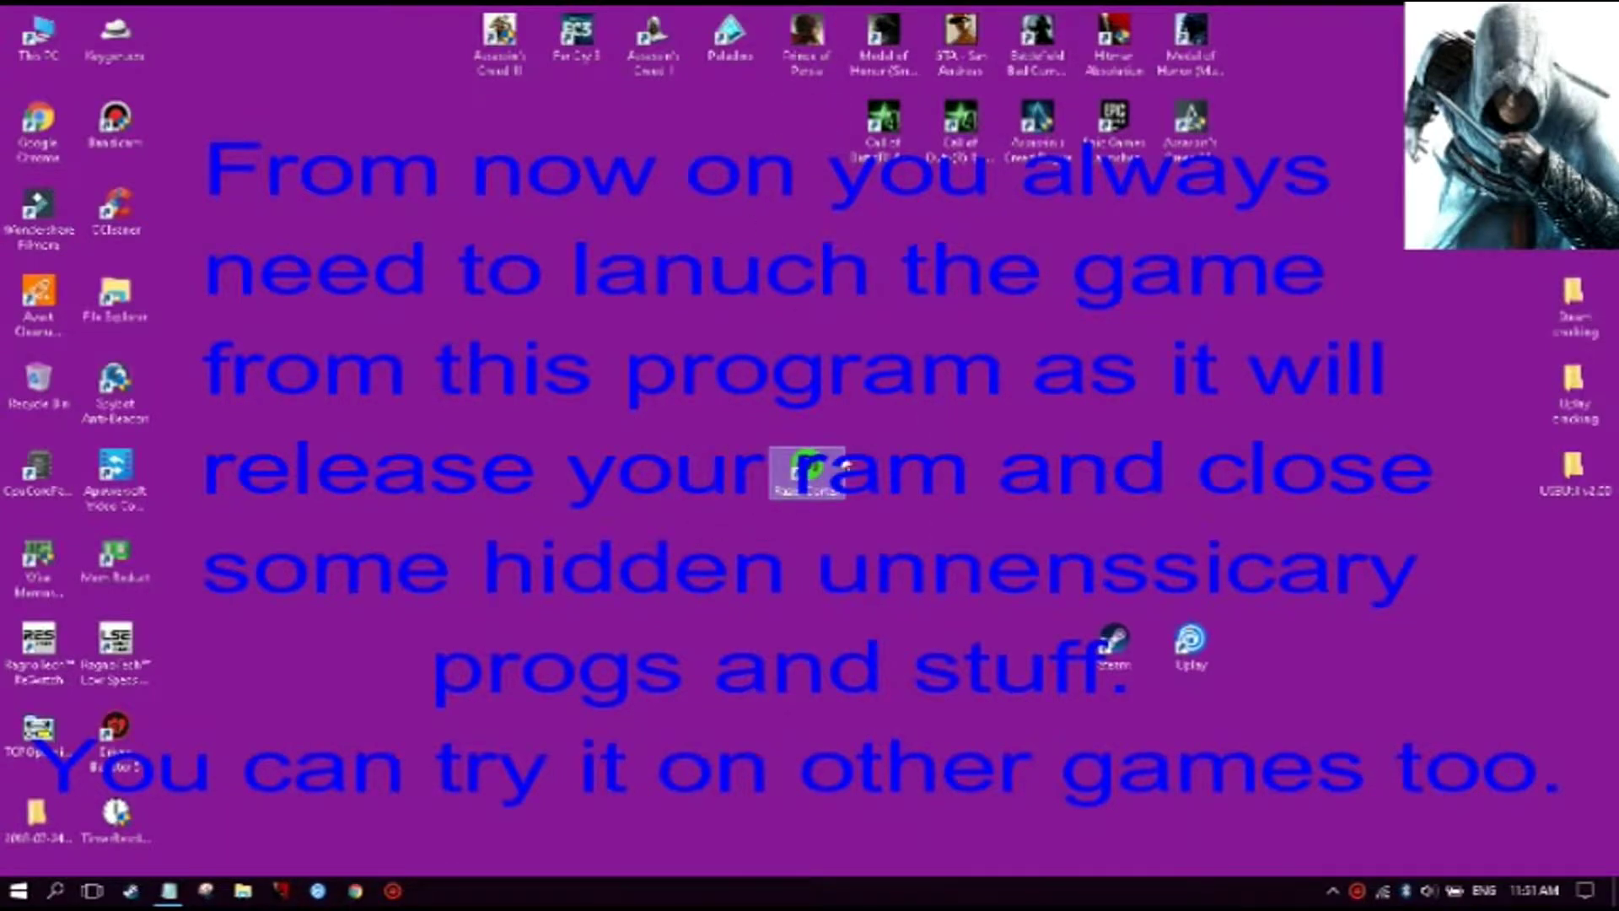
right_click(803, 474)
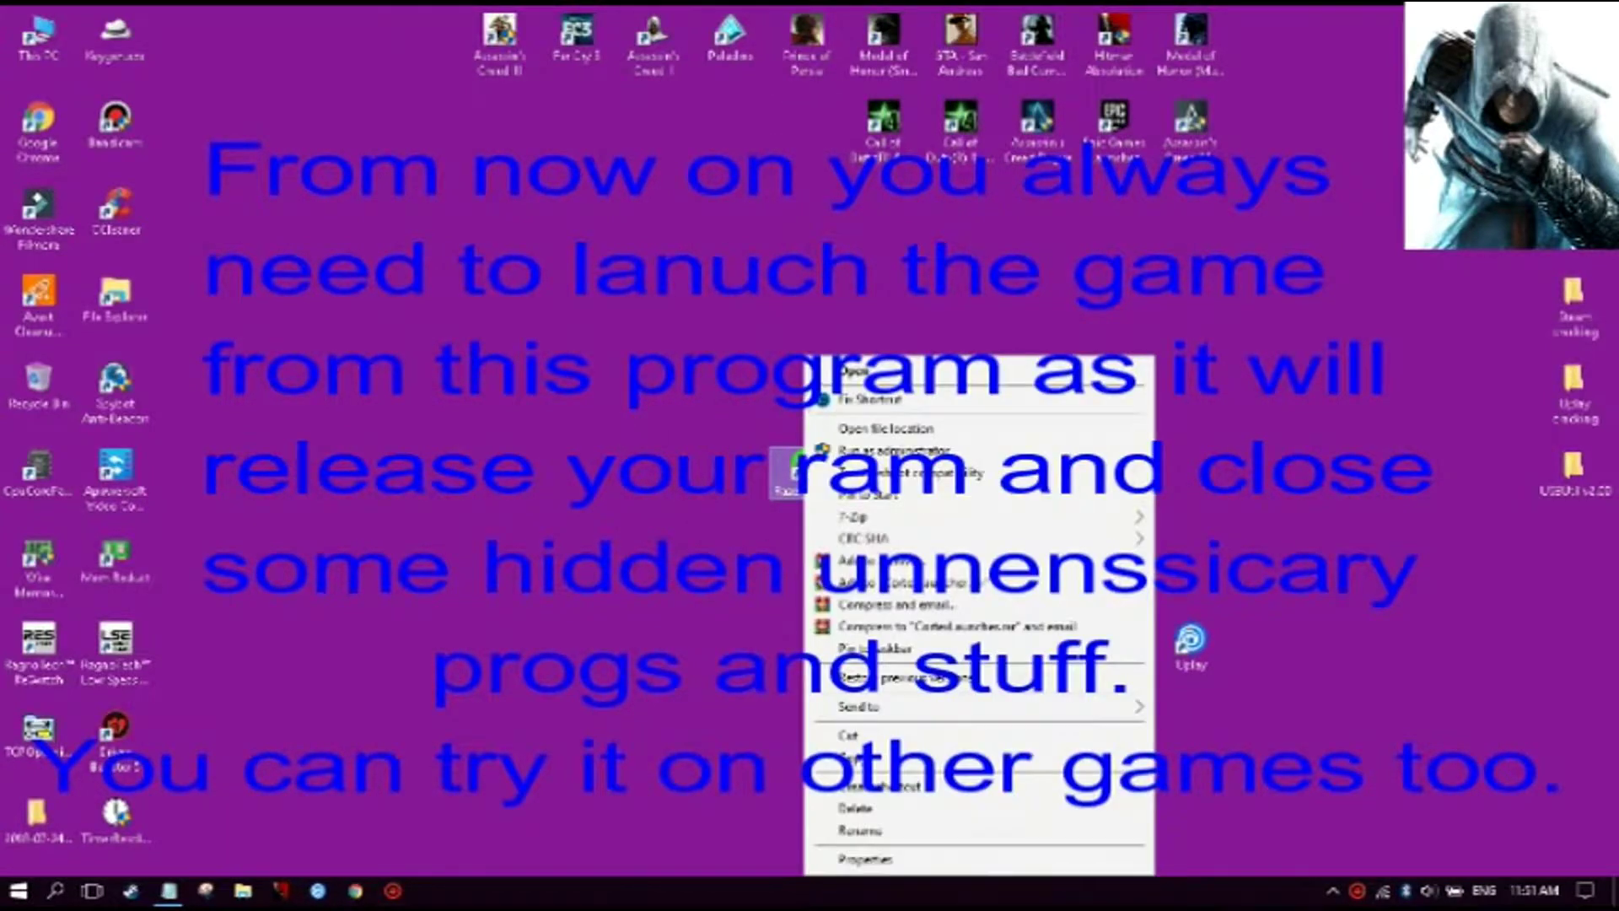
click(818, 372)
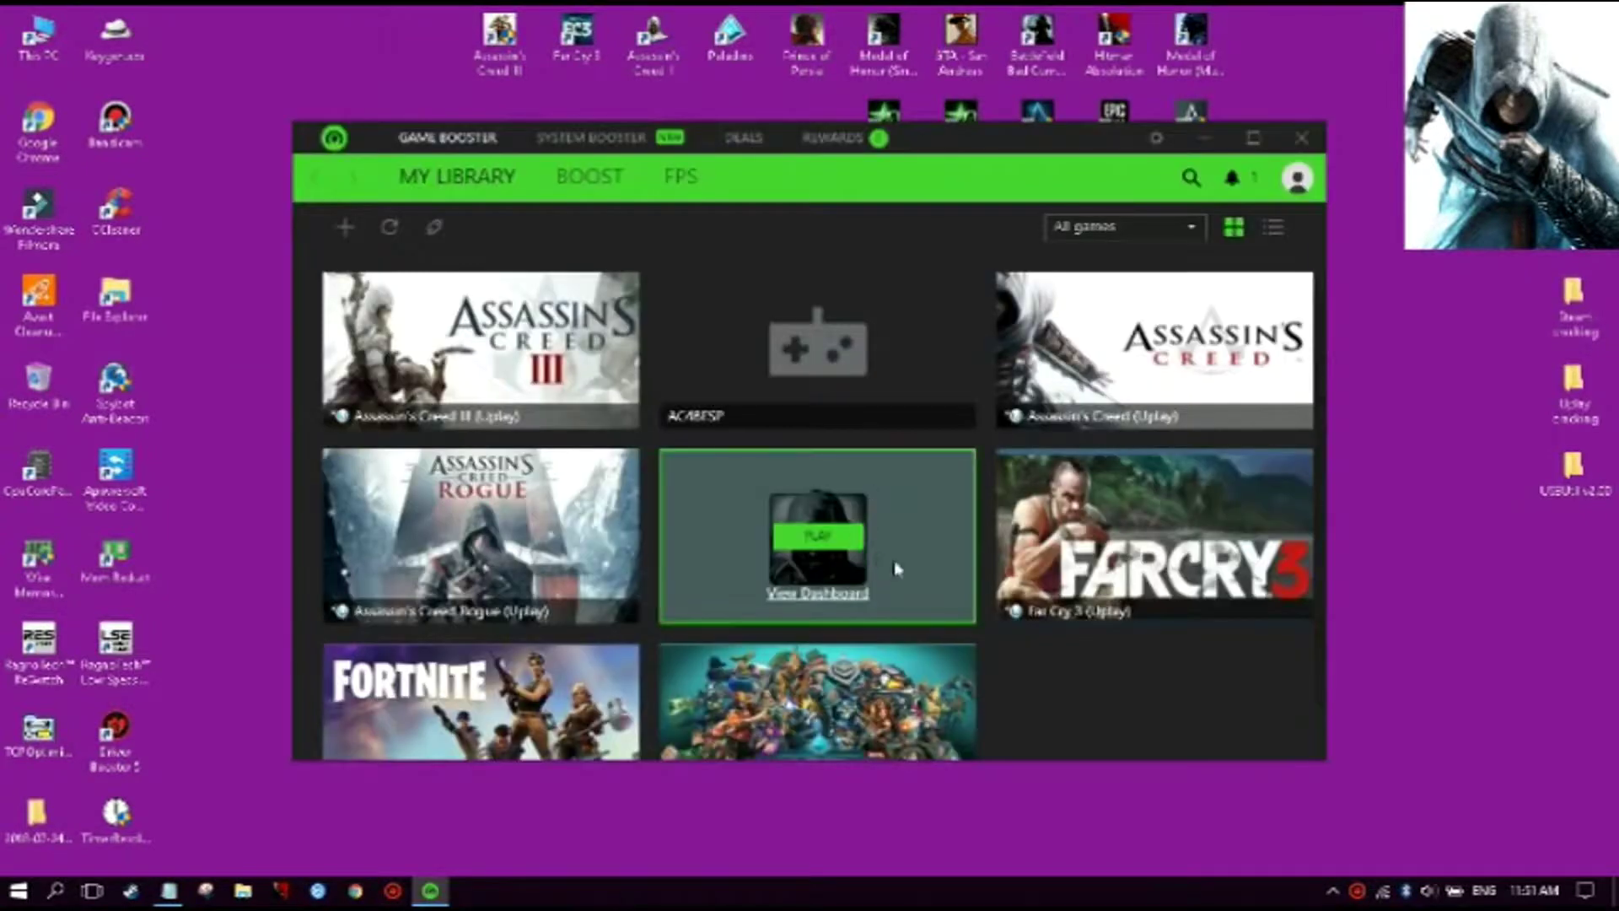
- Locate Assassin's Creed III in the Razer Cortex game library, close the program and return its shortcut beside the game icons
drag(843, 139, 815, 154)
mouse_move(473, 381)
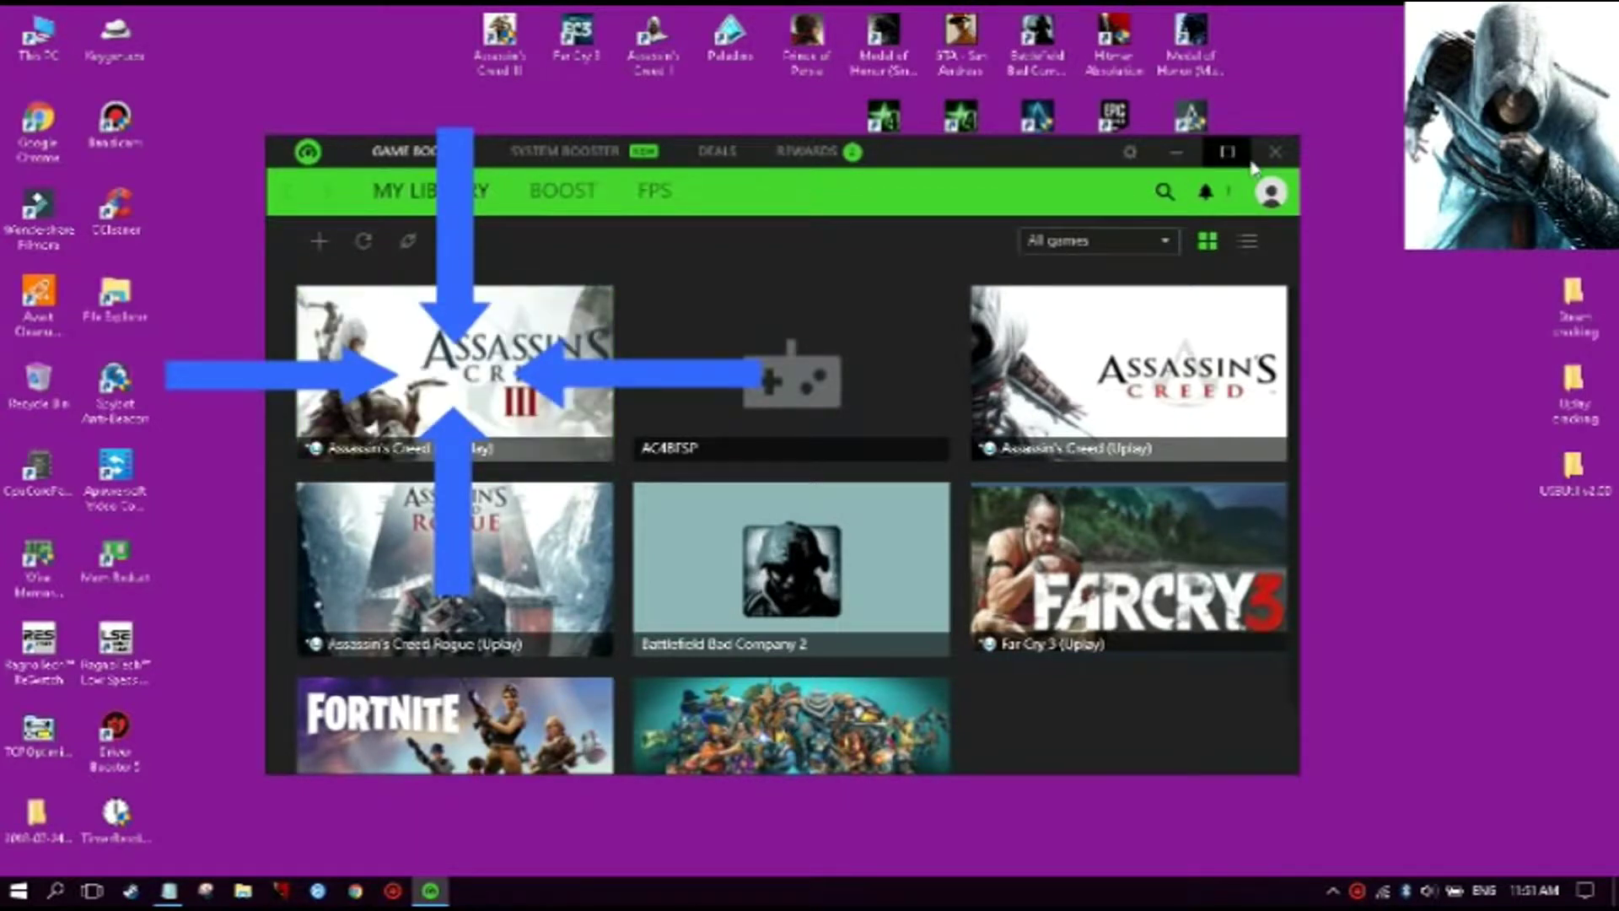
click(1275, 153)
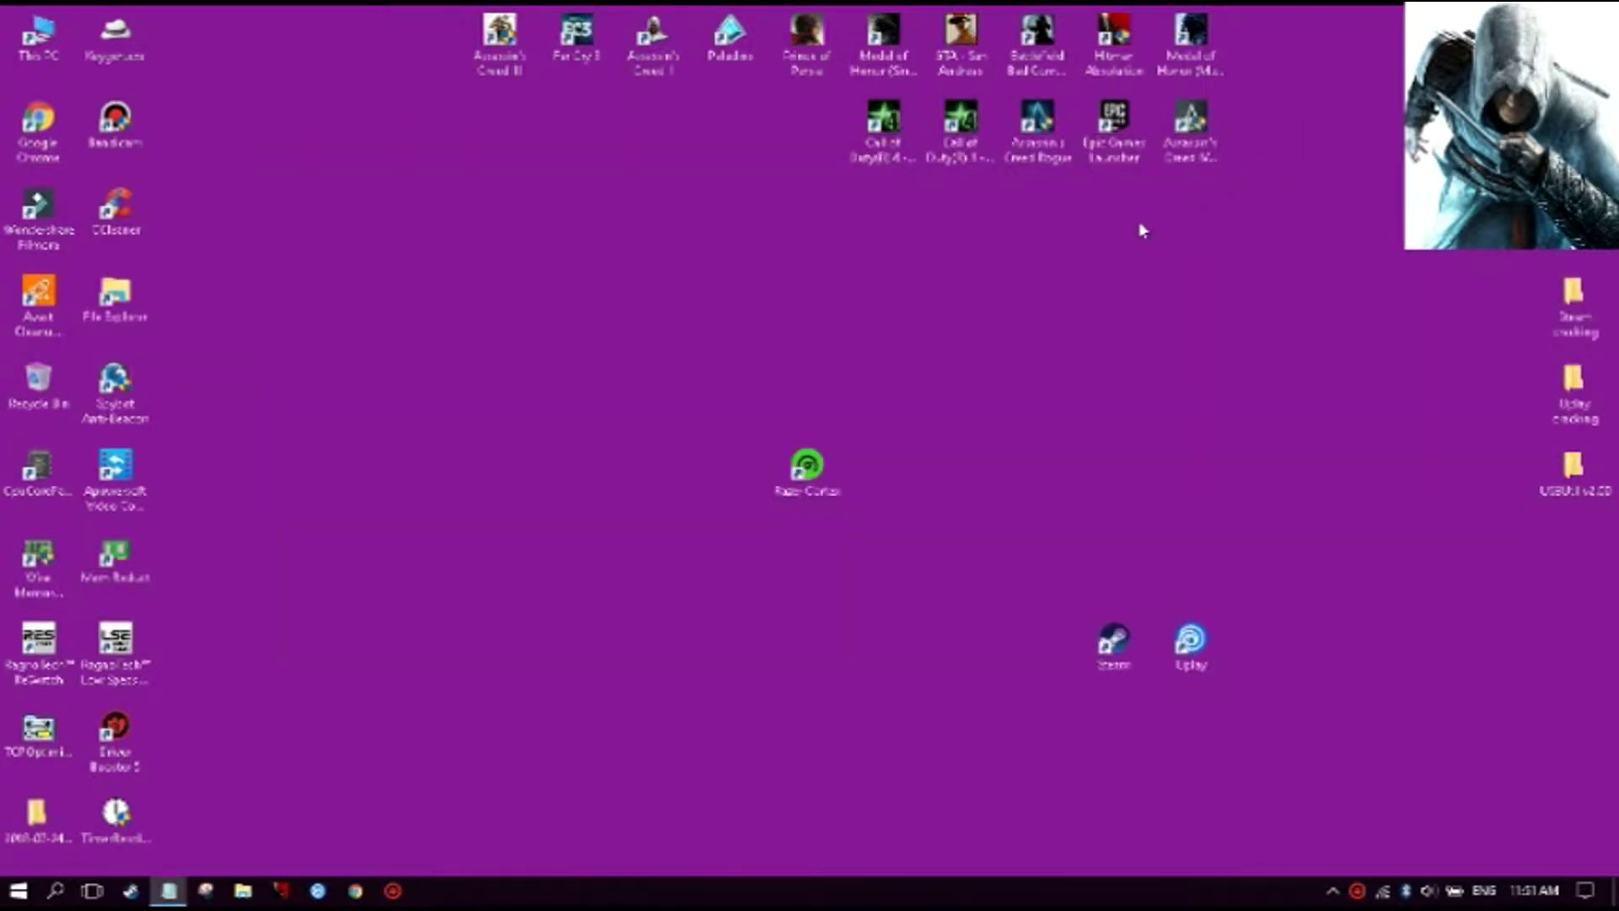
drag(807, 468, 807, 122)
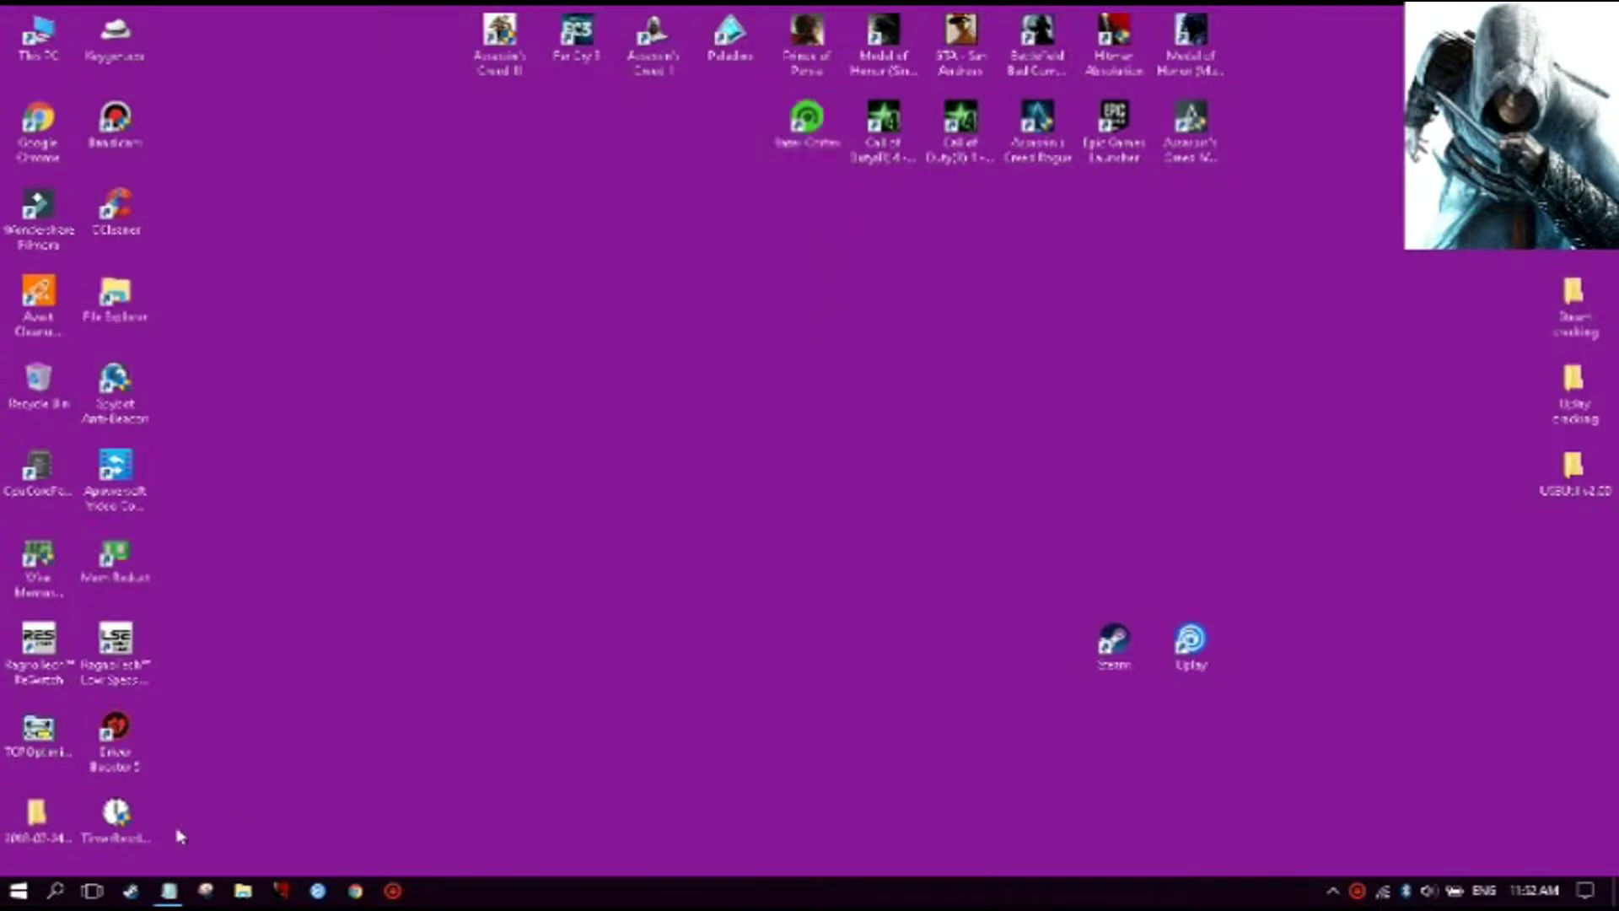
click(175, 892)
drag(850, 398, 368, 396)
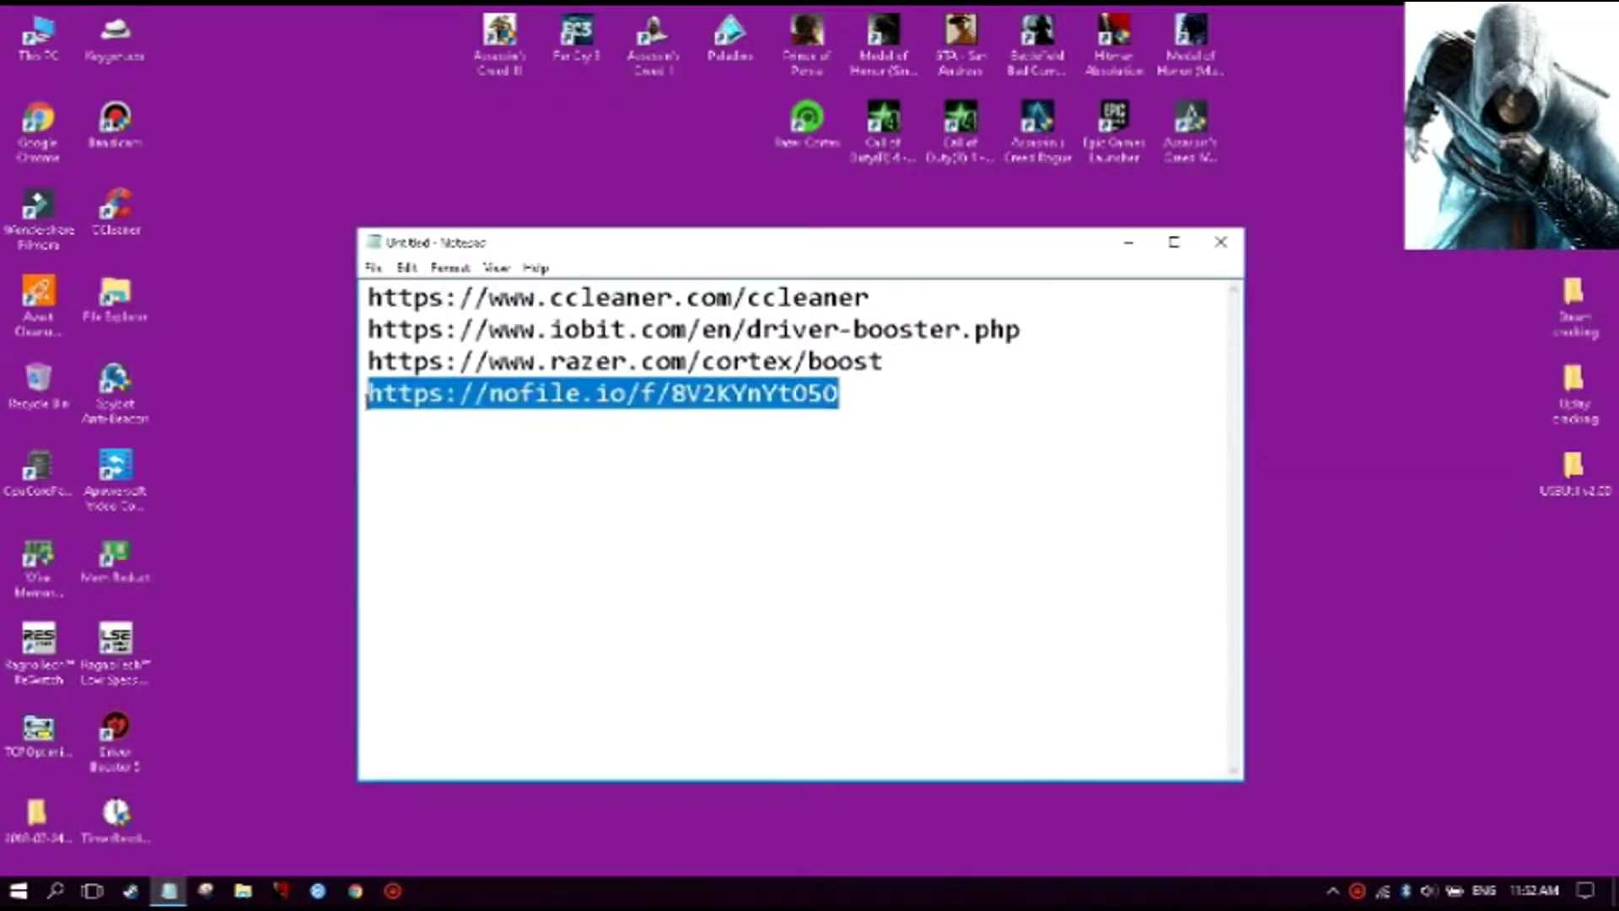
right_click(635, 403)
click(685, 467)
click(1128, 243)
- Switch to Chrome, load the copied NoFile.io download page for TimerResolution.exe and close the browser
click(356, 892)
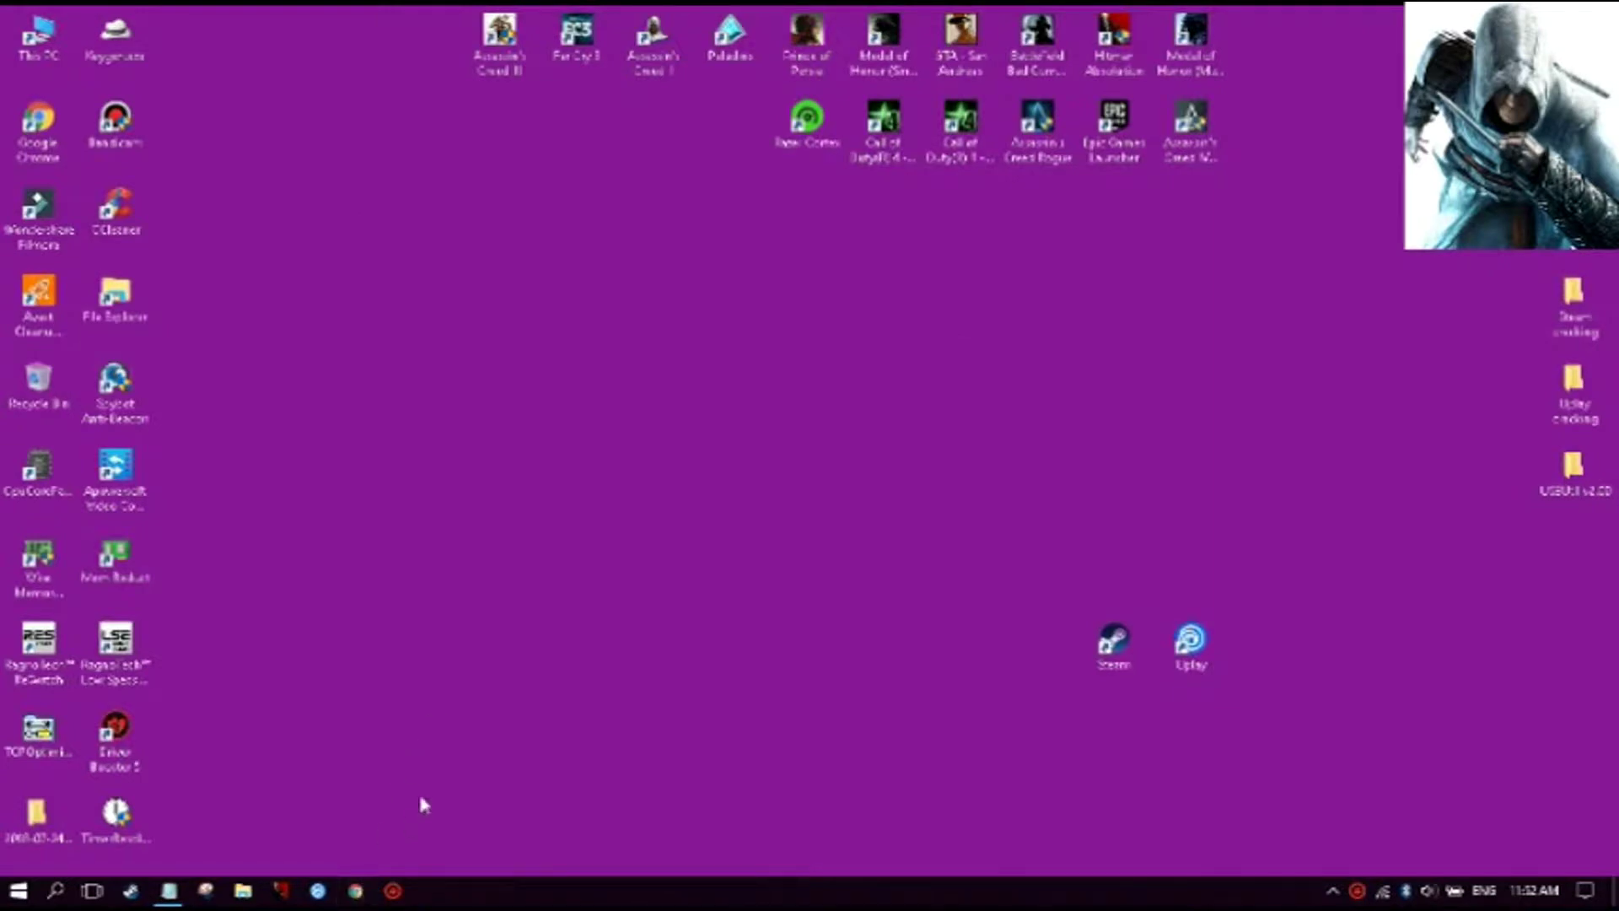
right_click(404, 51)
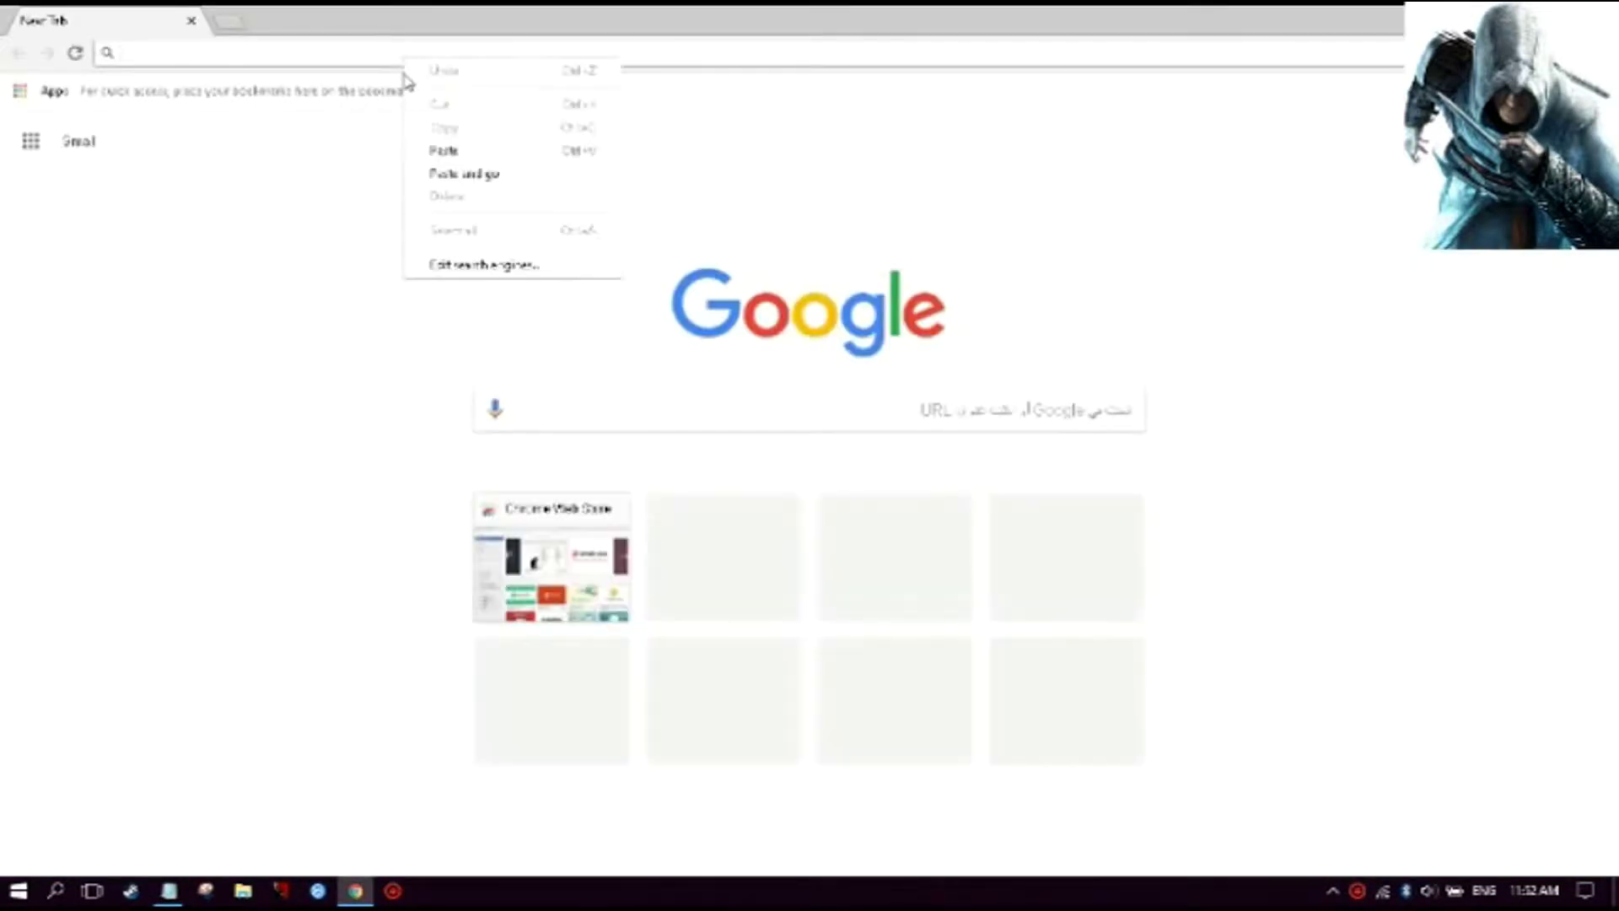
click(419, 147)
key(Return)
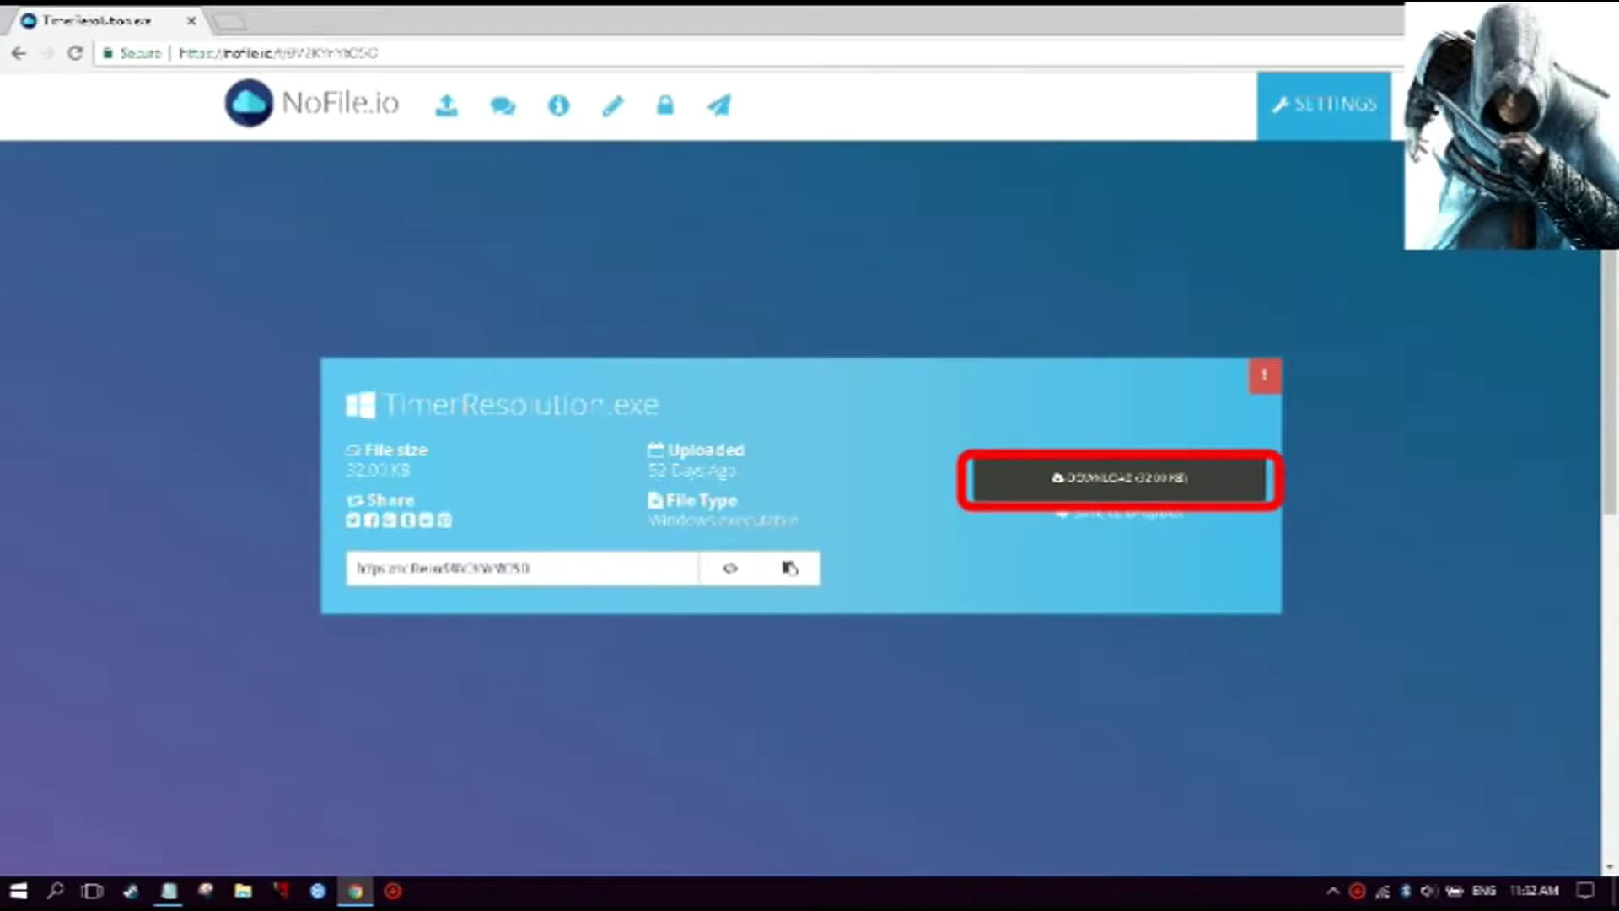
click(1505, 12)
- Move the TimerResolution shortcut to mid-desktop, launch it, set the timer resolution to Maximum and minimize the window
drag(148, 801, 822, 472)
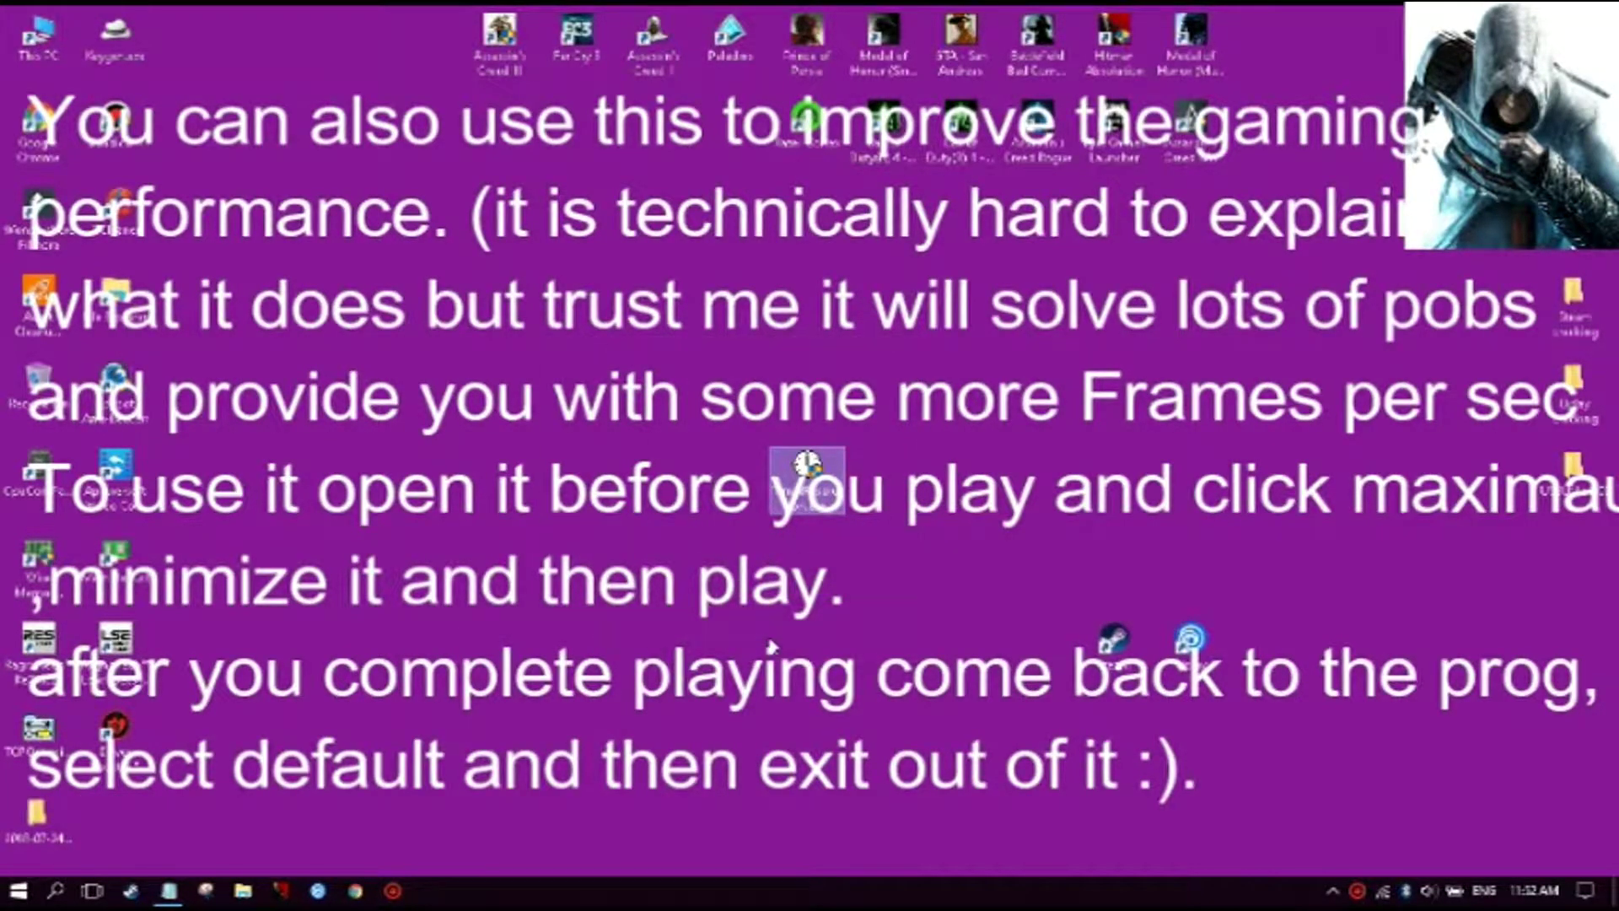
double_click(807, 472)
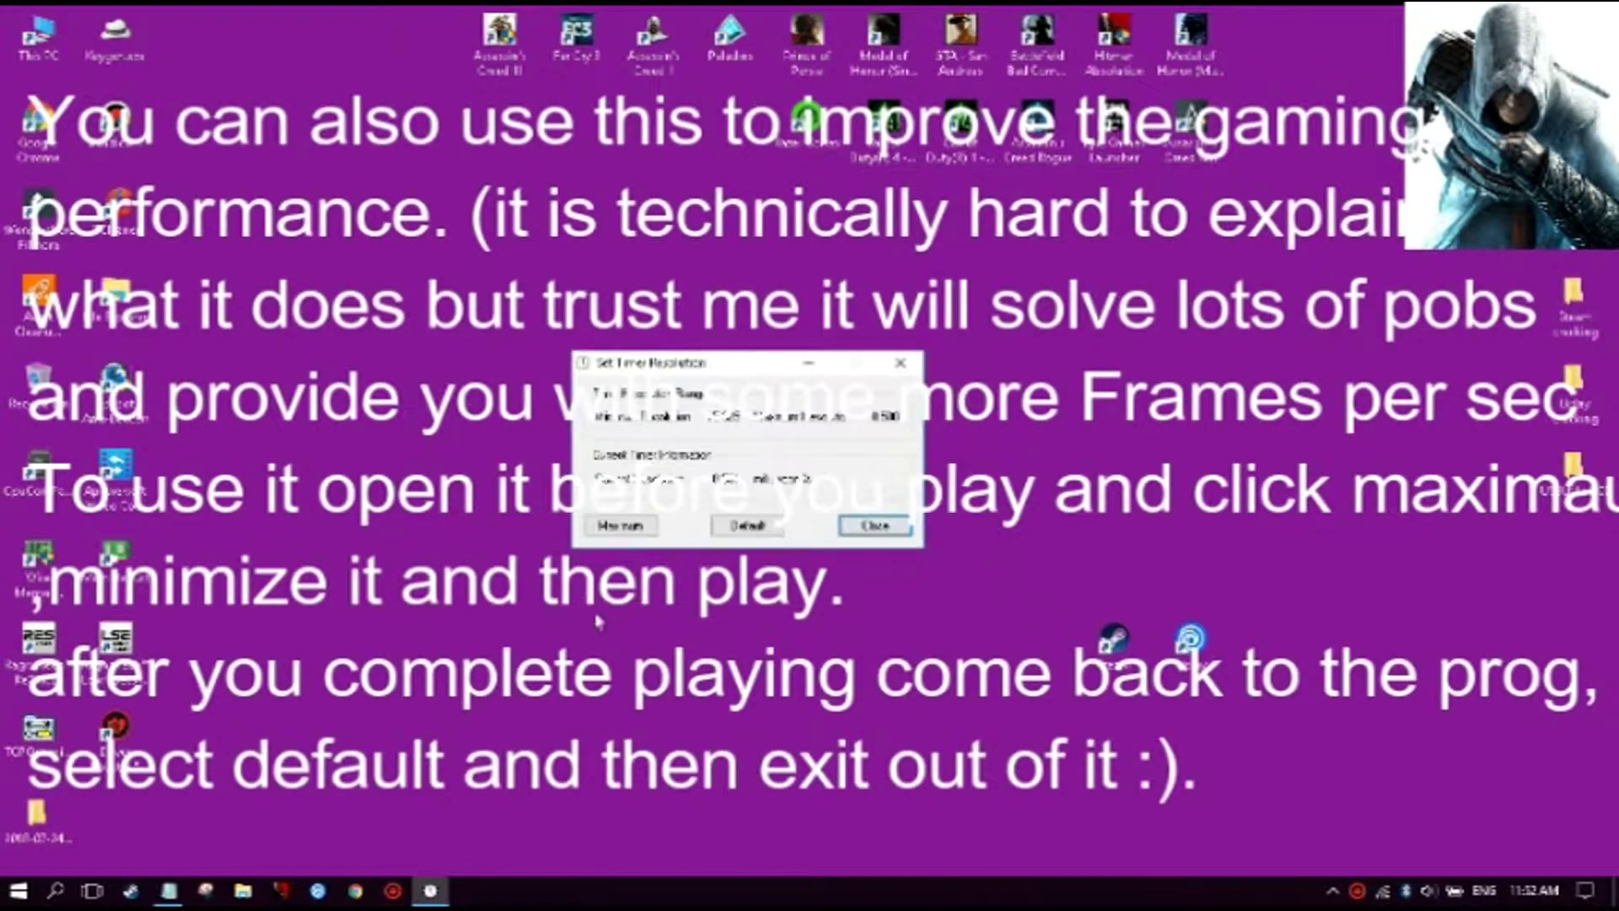
click(621, 527)
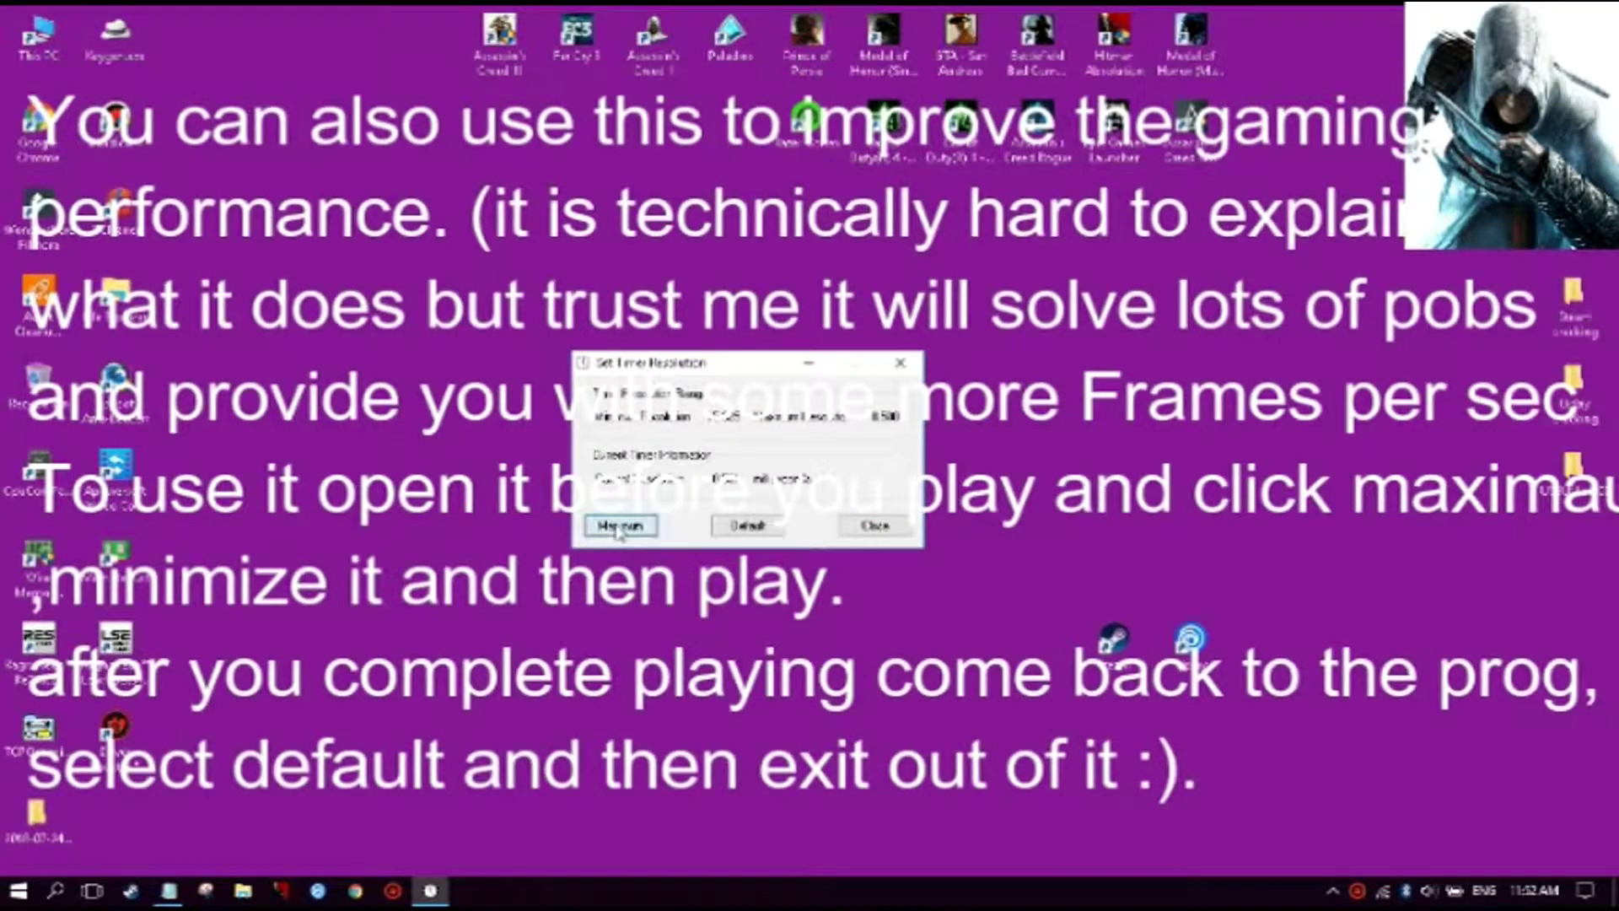
click(808, 366)
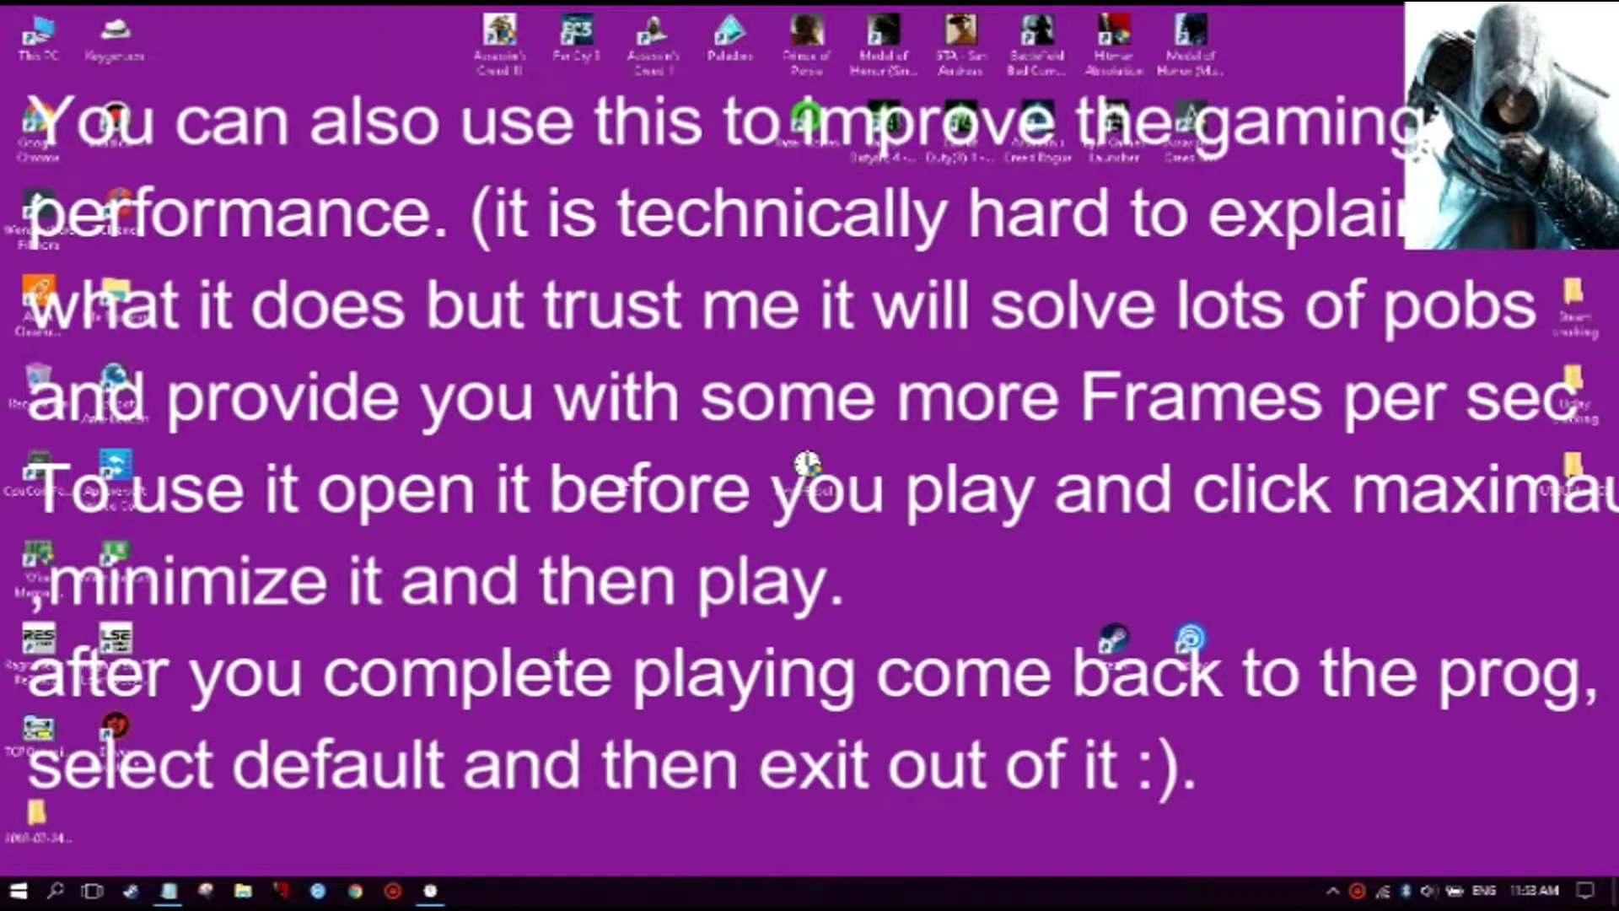
- Restore the timer tool, set the resolution to Default, close it and move its shortcut back among the program icons
click(450, 866)
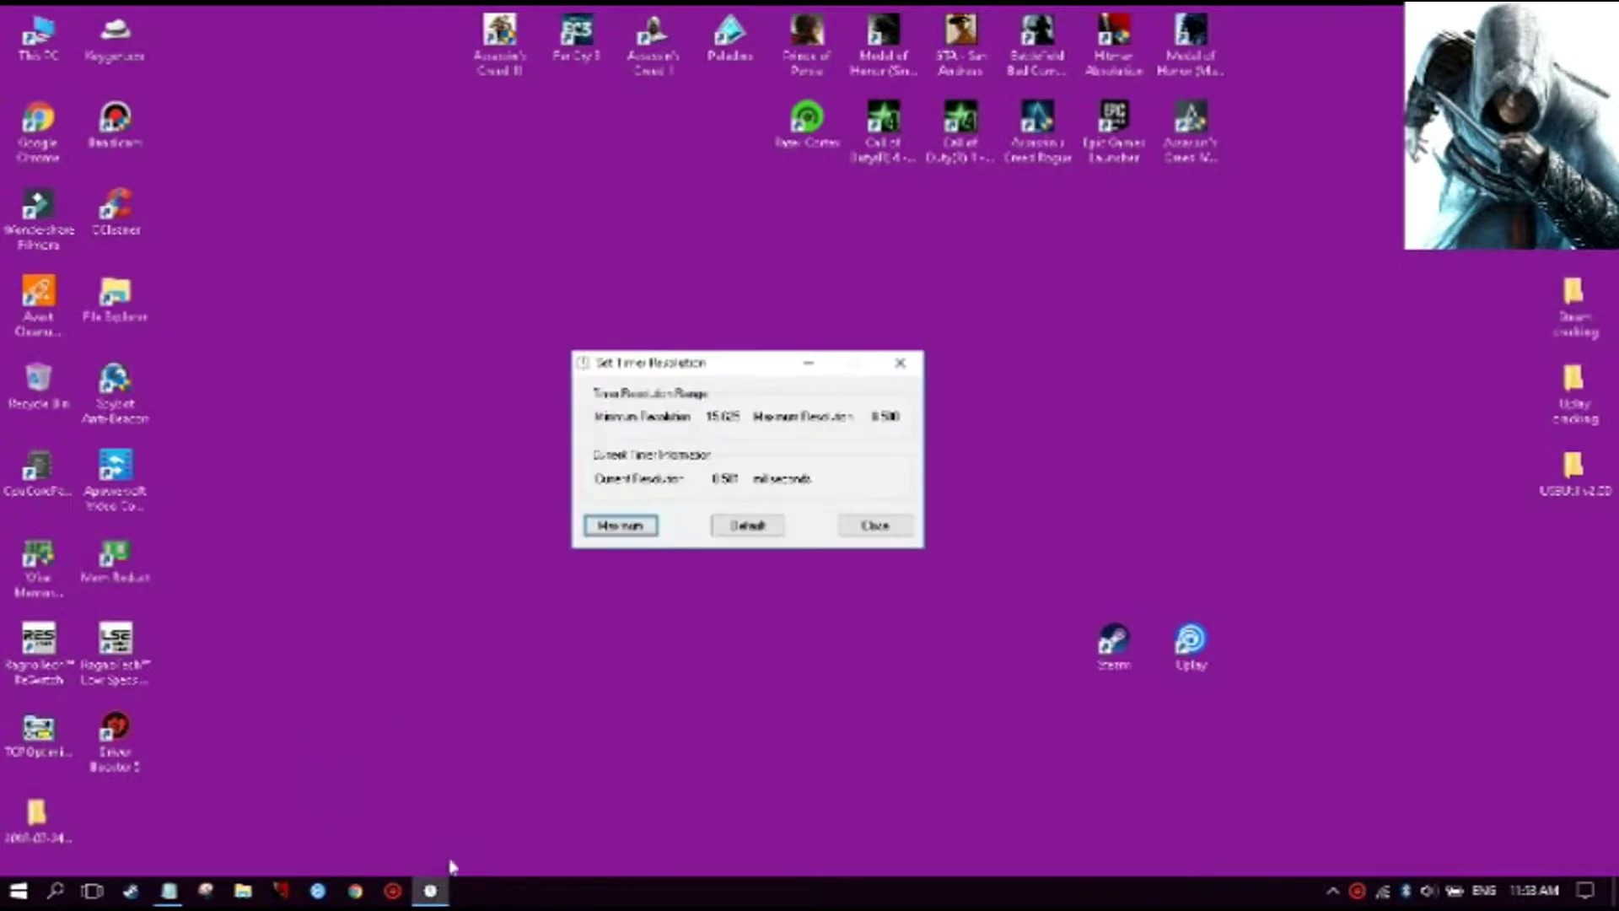
click(741, 531)
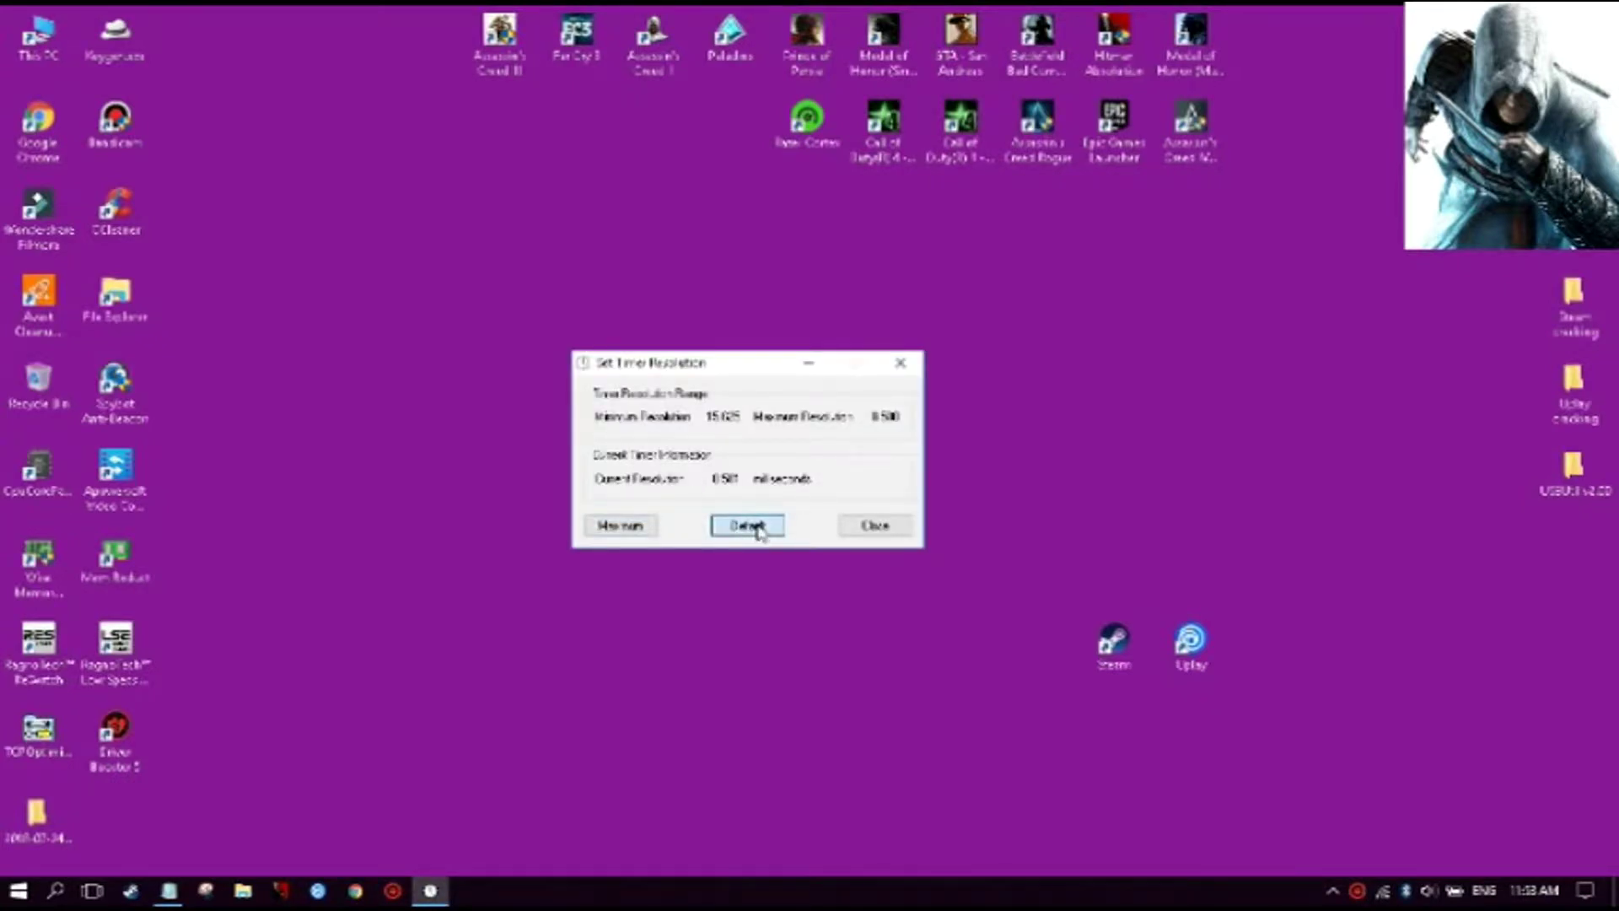
click(897, 366)
drag(807, 465, 120, 813)
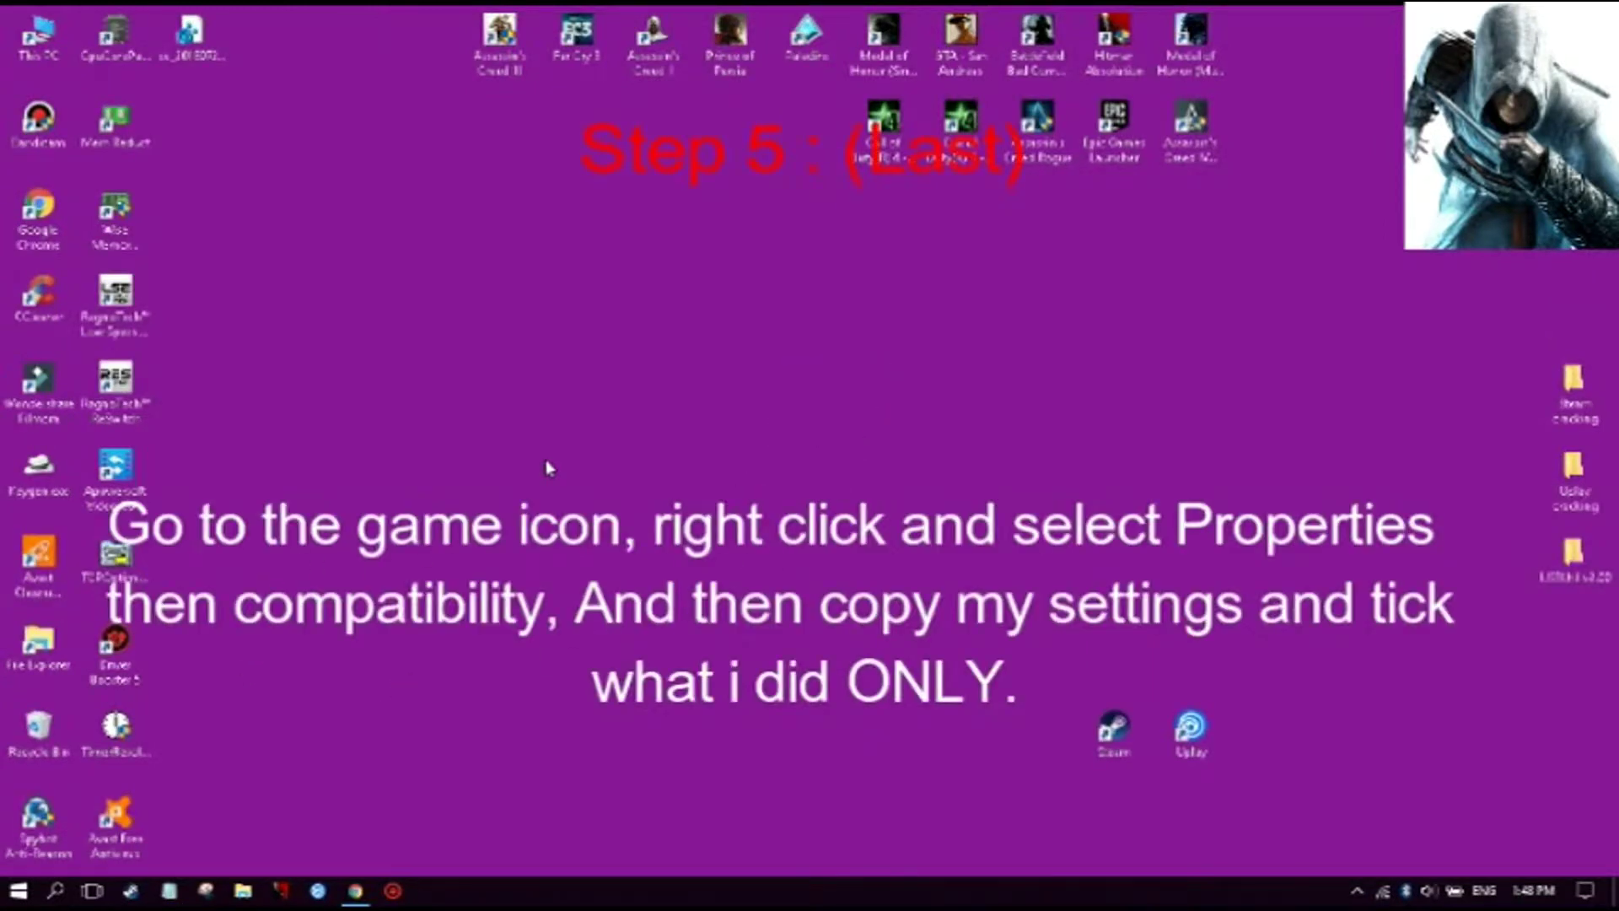
- Move the Assassin's Creed III shortcut to mid-desktop and accept its compatibility properties with 640 x 480 screen resolution and run as administrator
drag(500, 38, 736, 475)
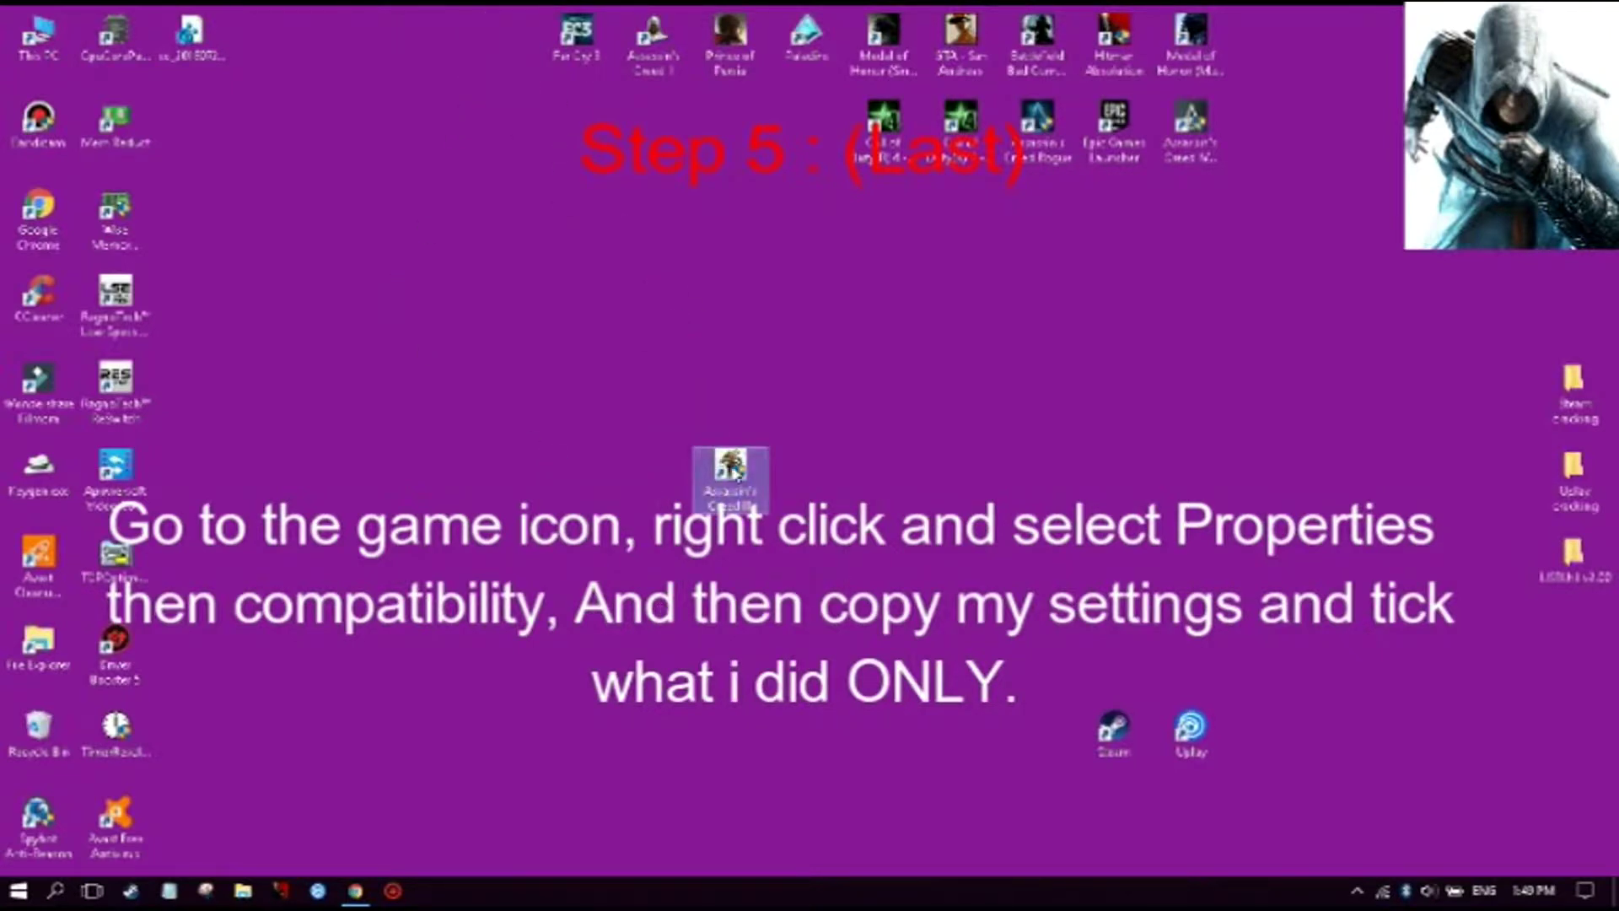
right_click(734, 473)
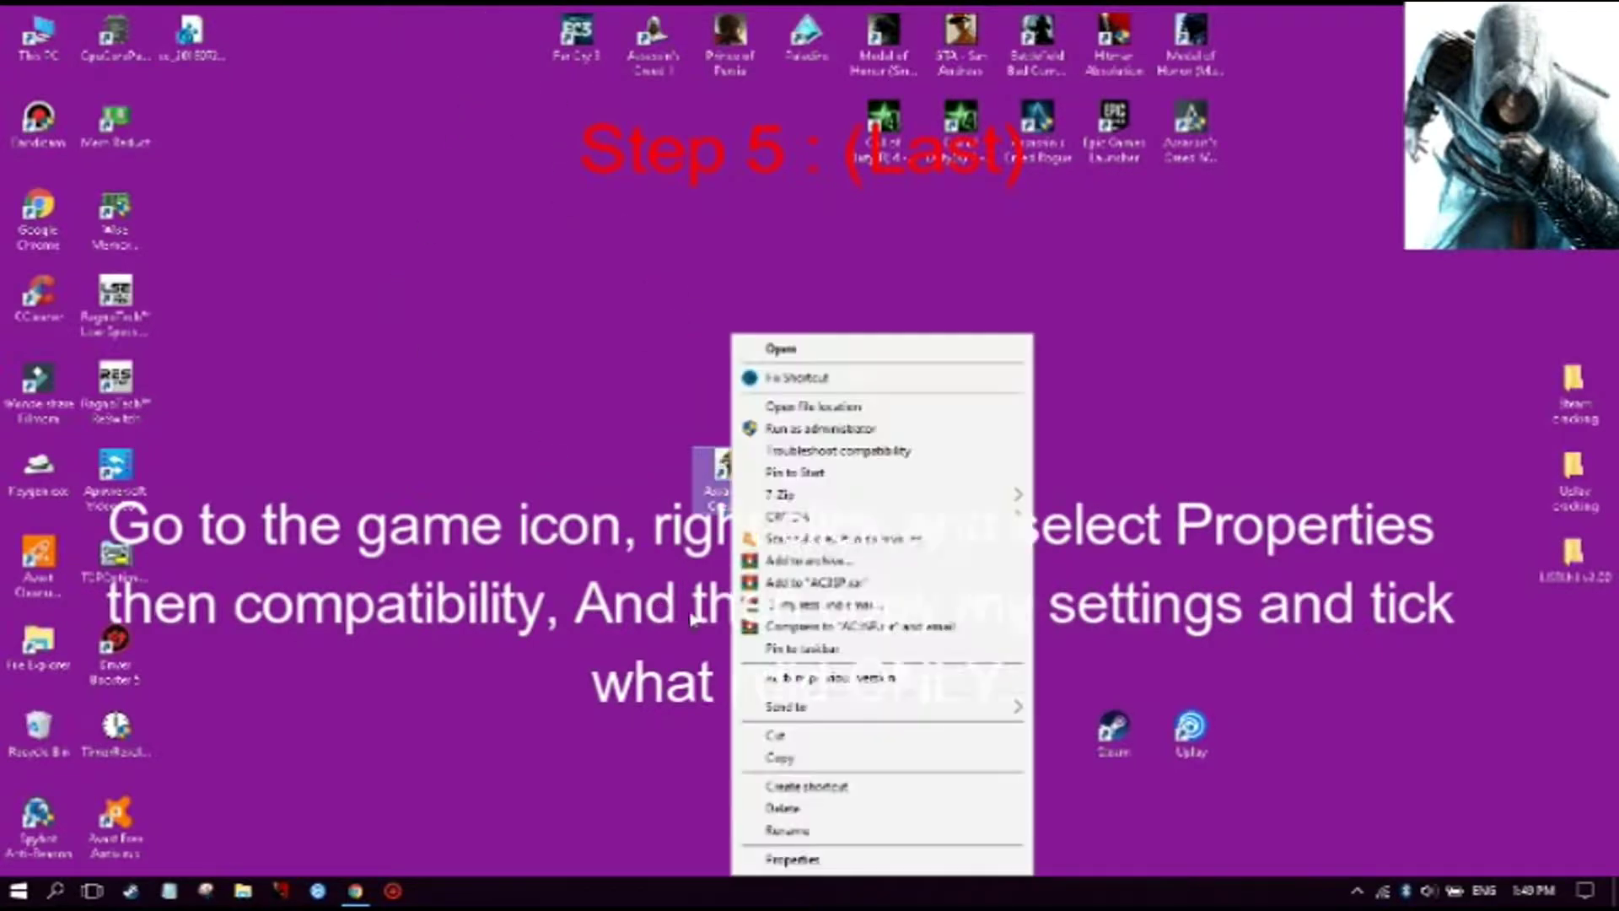
click(820, 858)
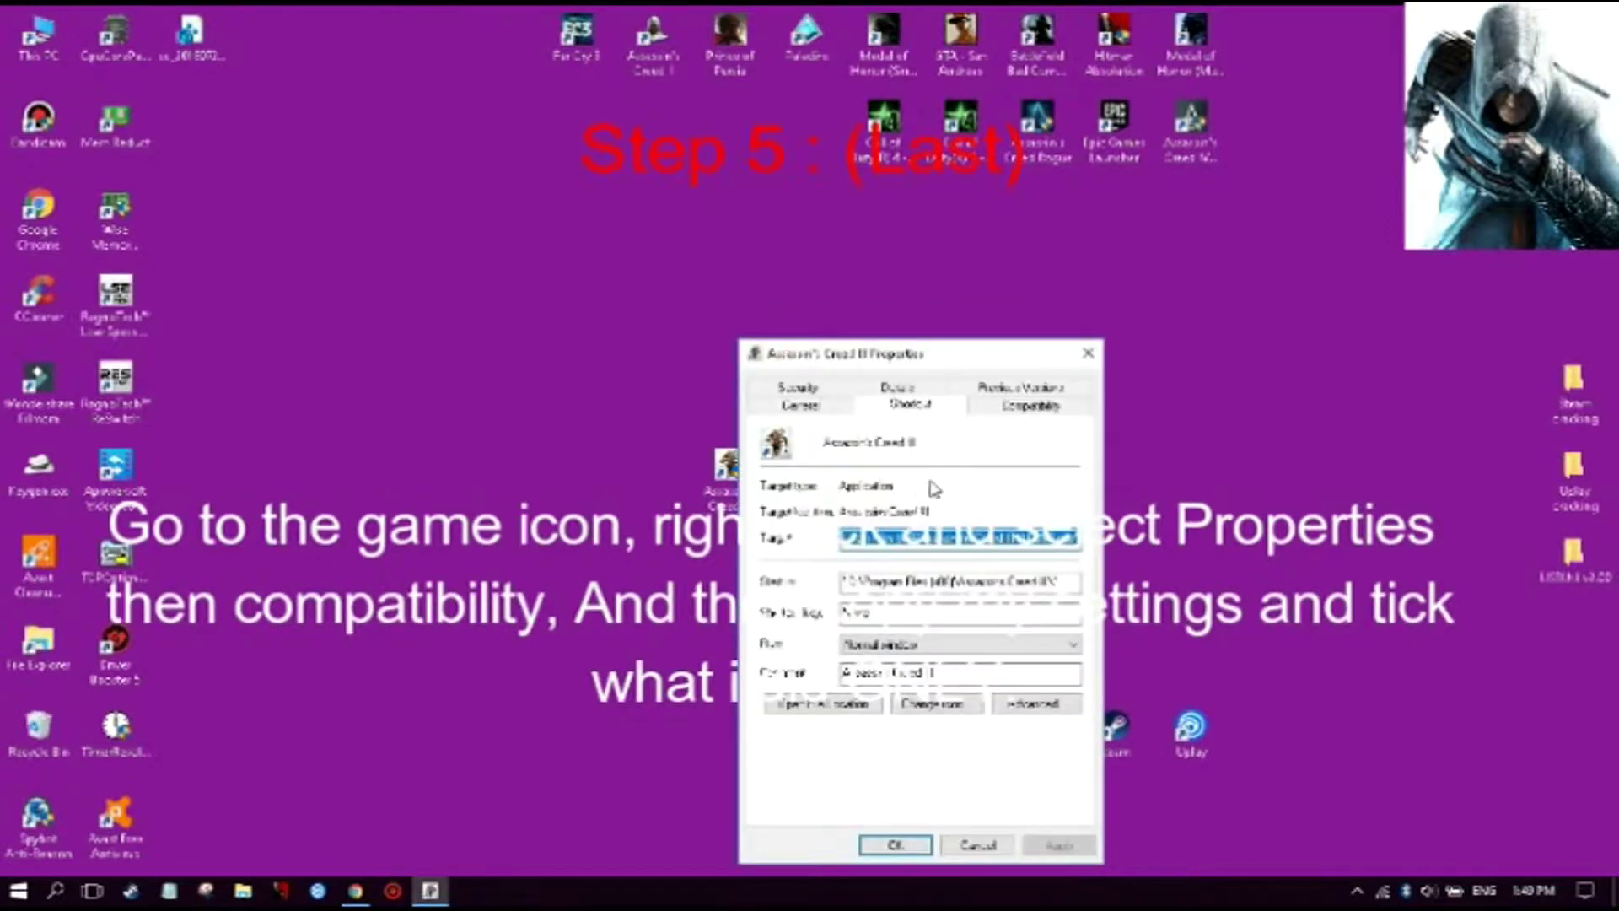
click(1029, 408)
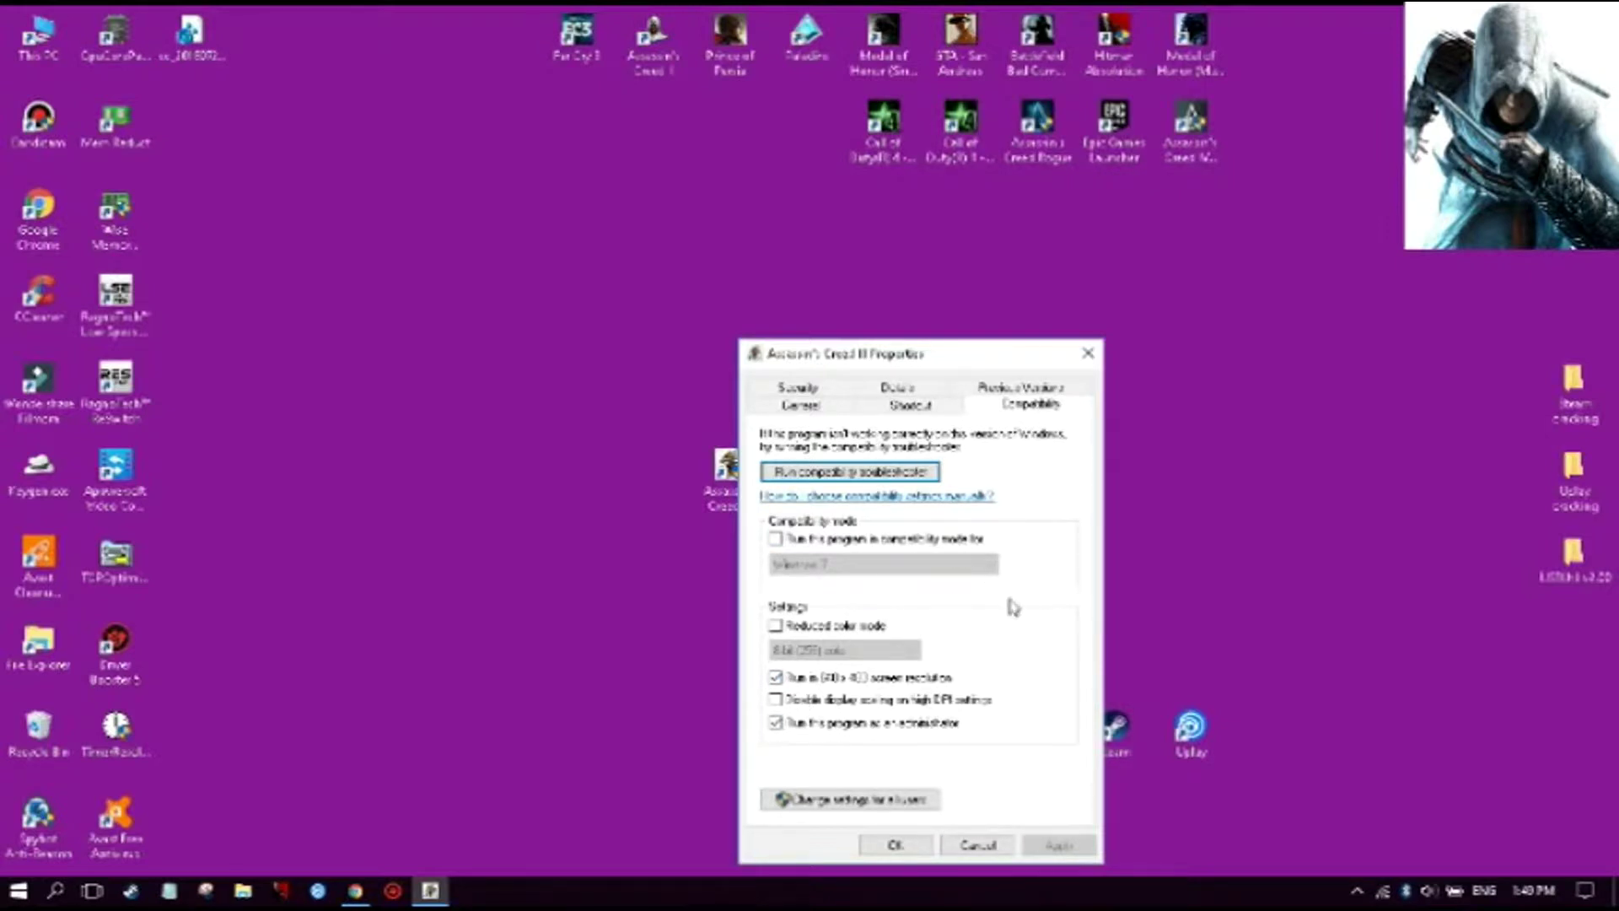
click(896, 845)
- Return the Assassin's Creed III shortcut to its place in the row of game icons and deselect it
drag(725, 465, 502, 46)
click(602, 163)
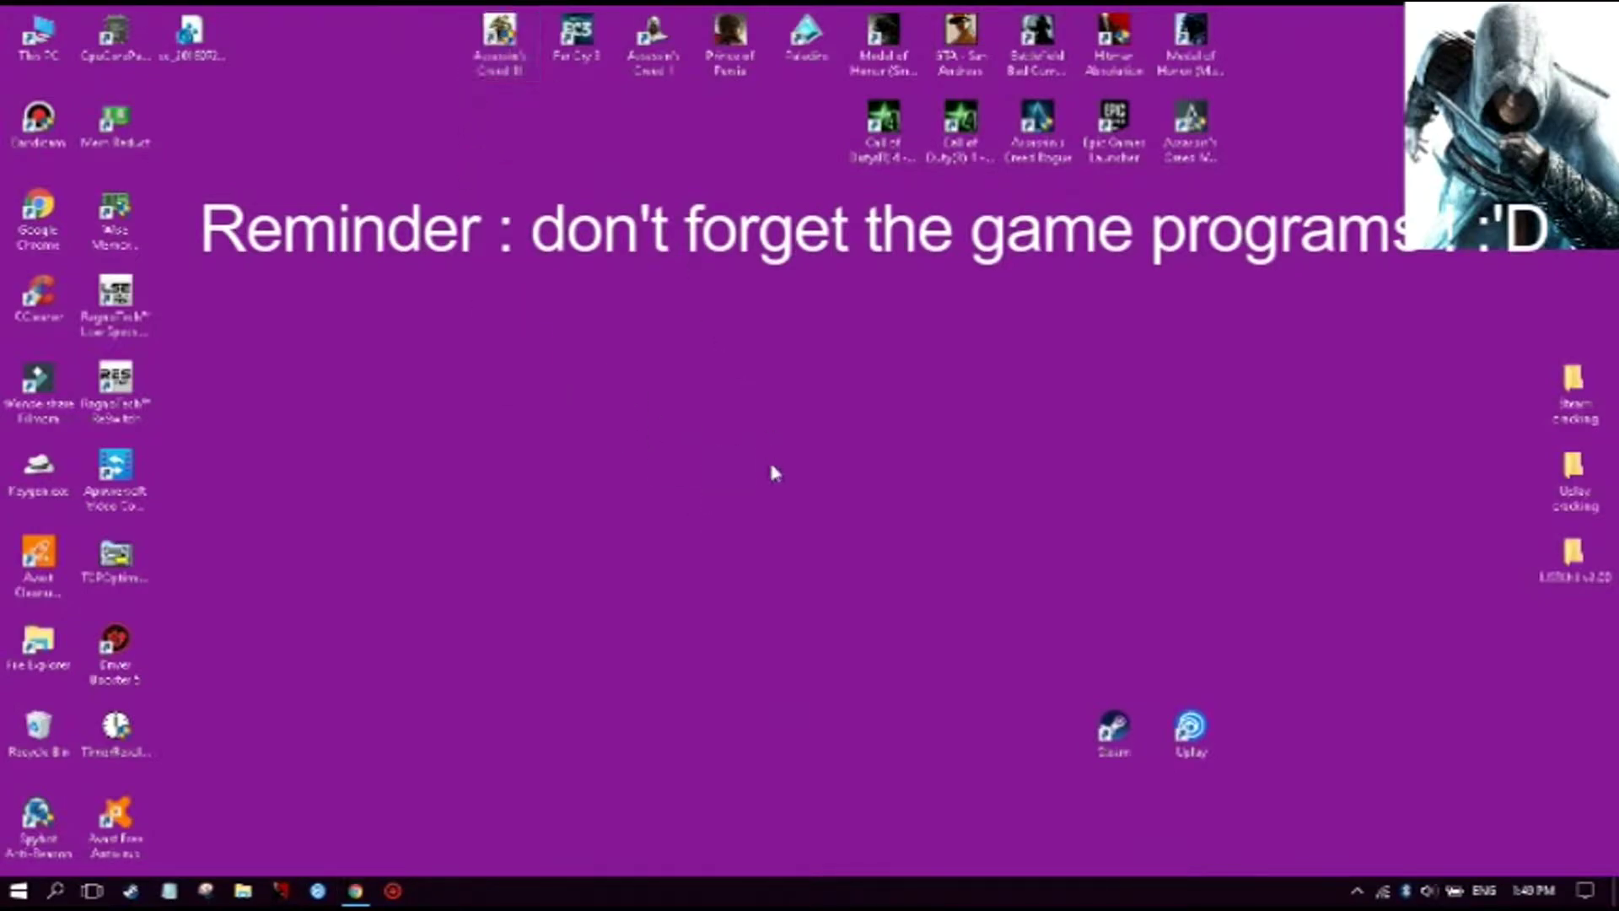
right_click(791, 509)
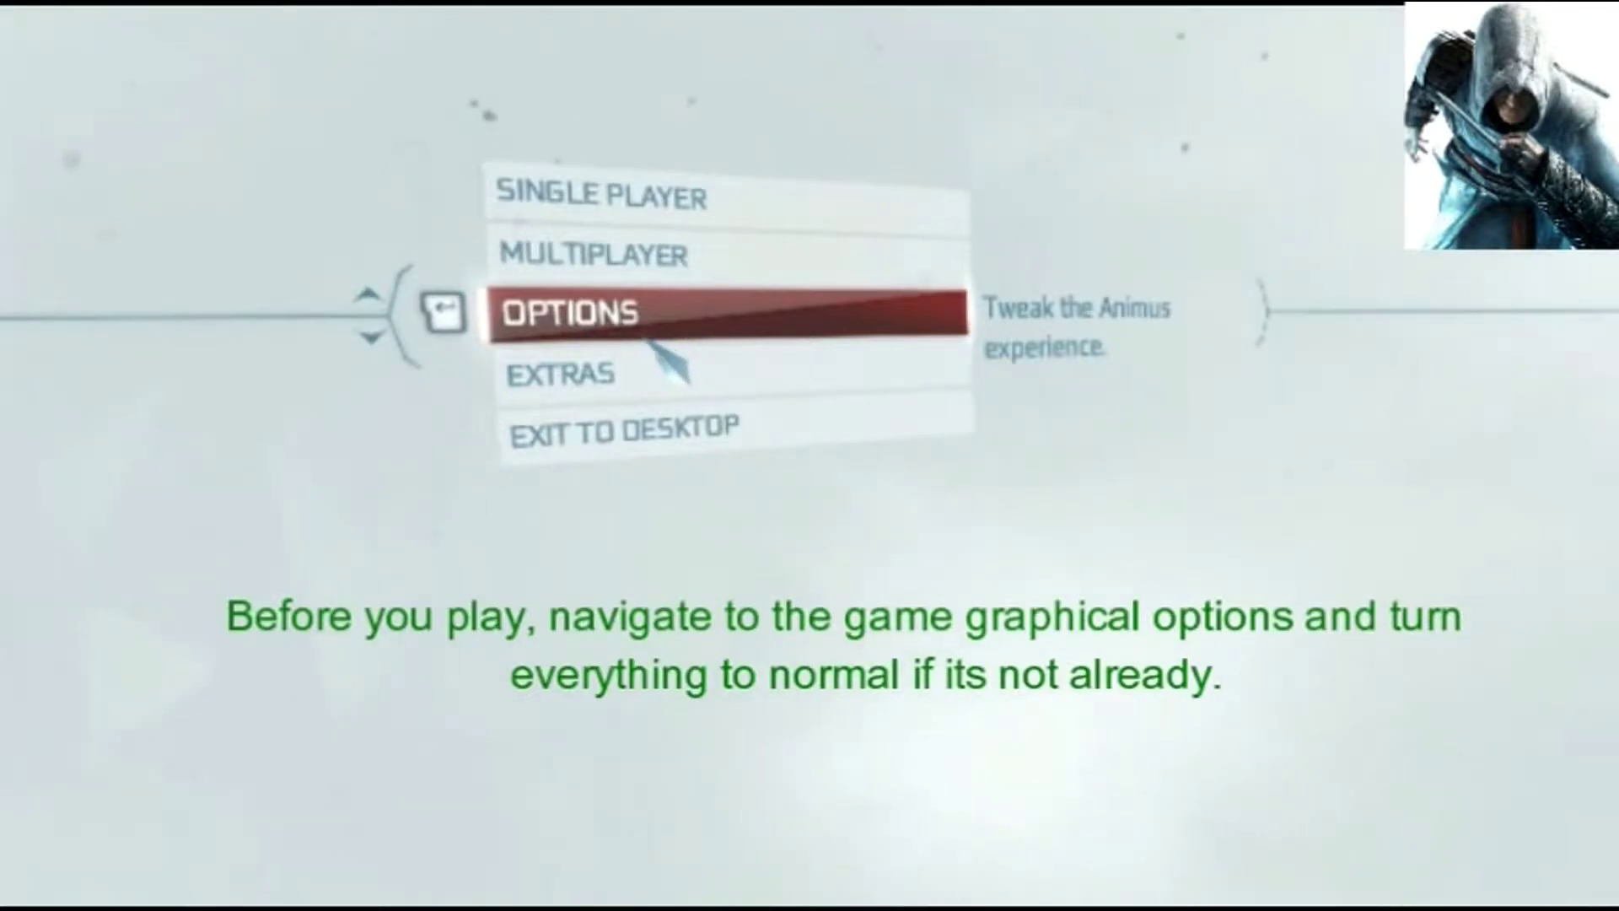
- Open the Graphics settings from the Assassin's Creed III game options
click(651, 338)
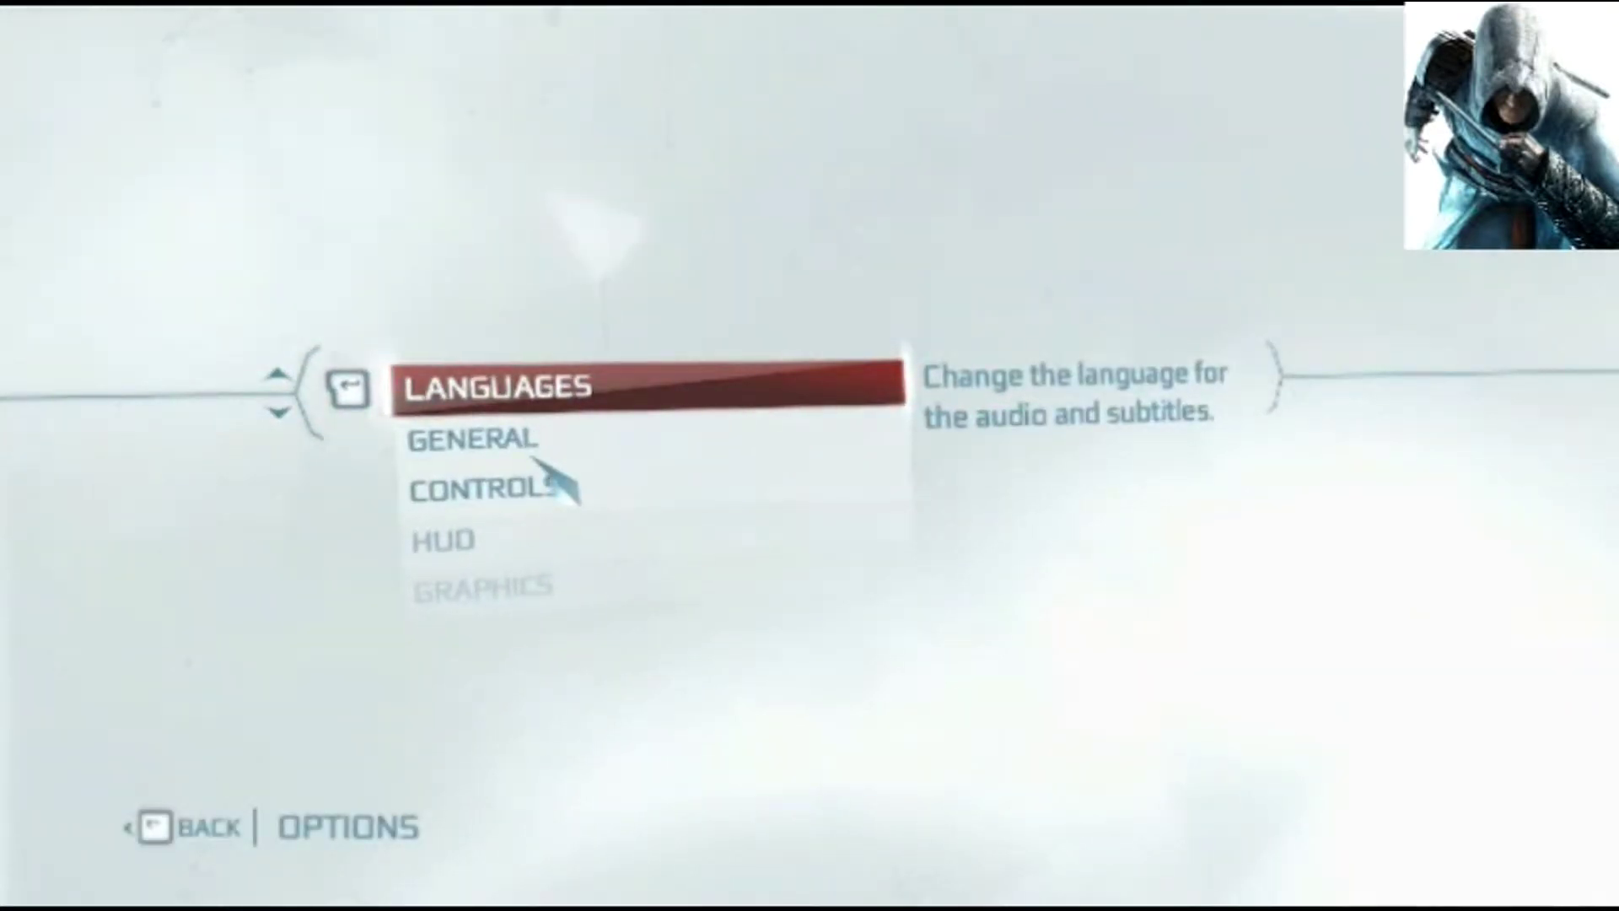
key(Down)
key(Down)
key(Down)
key(Down)
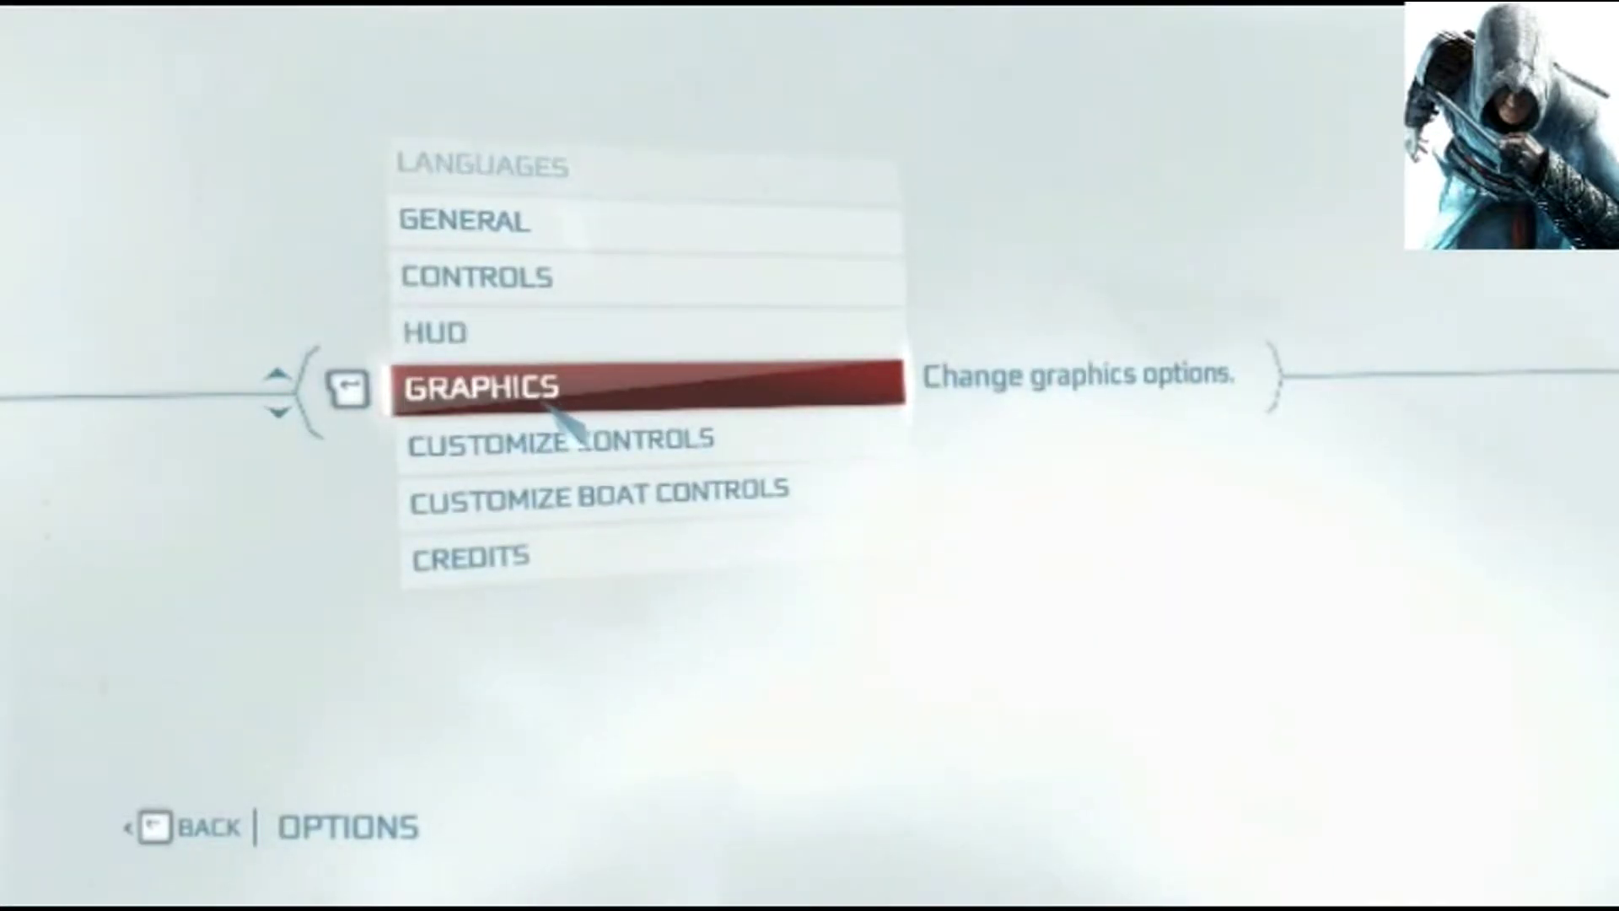
click(552, 403)
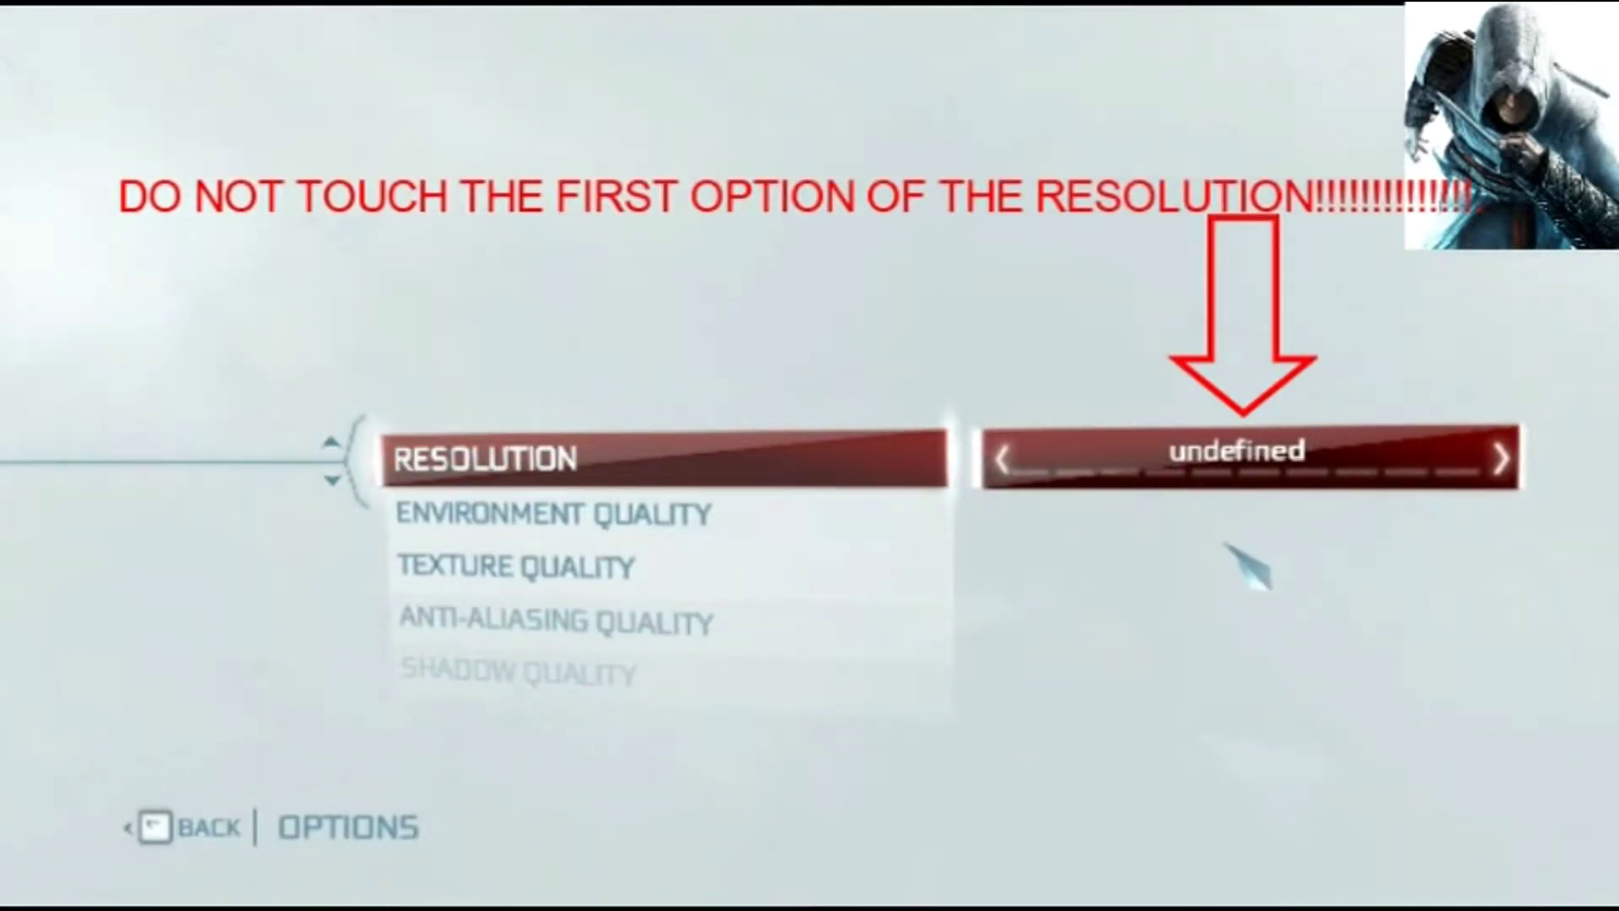
- Check the Environment, Texture, Anti-Aliasing and Shadow Quality settings against Normal without touching Resolution, and leave the graphics settings
click(567, 525)
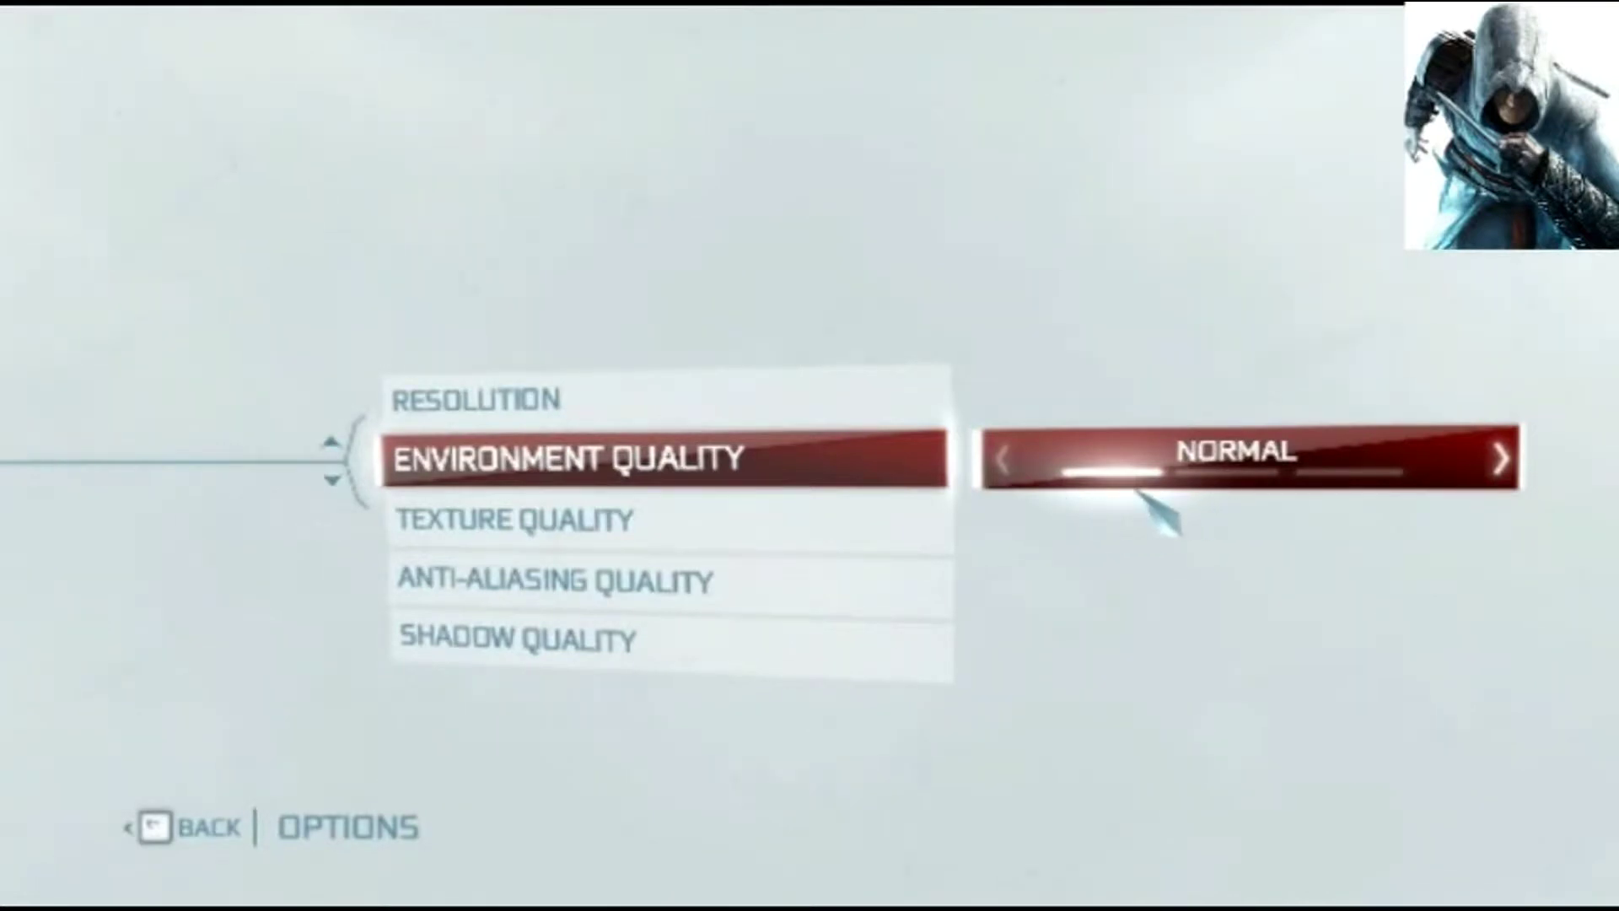
click(525, 529)
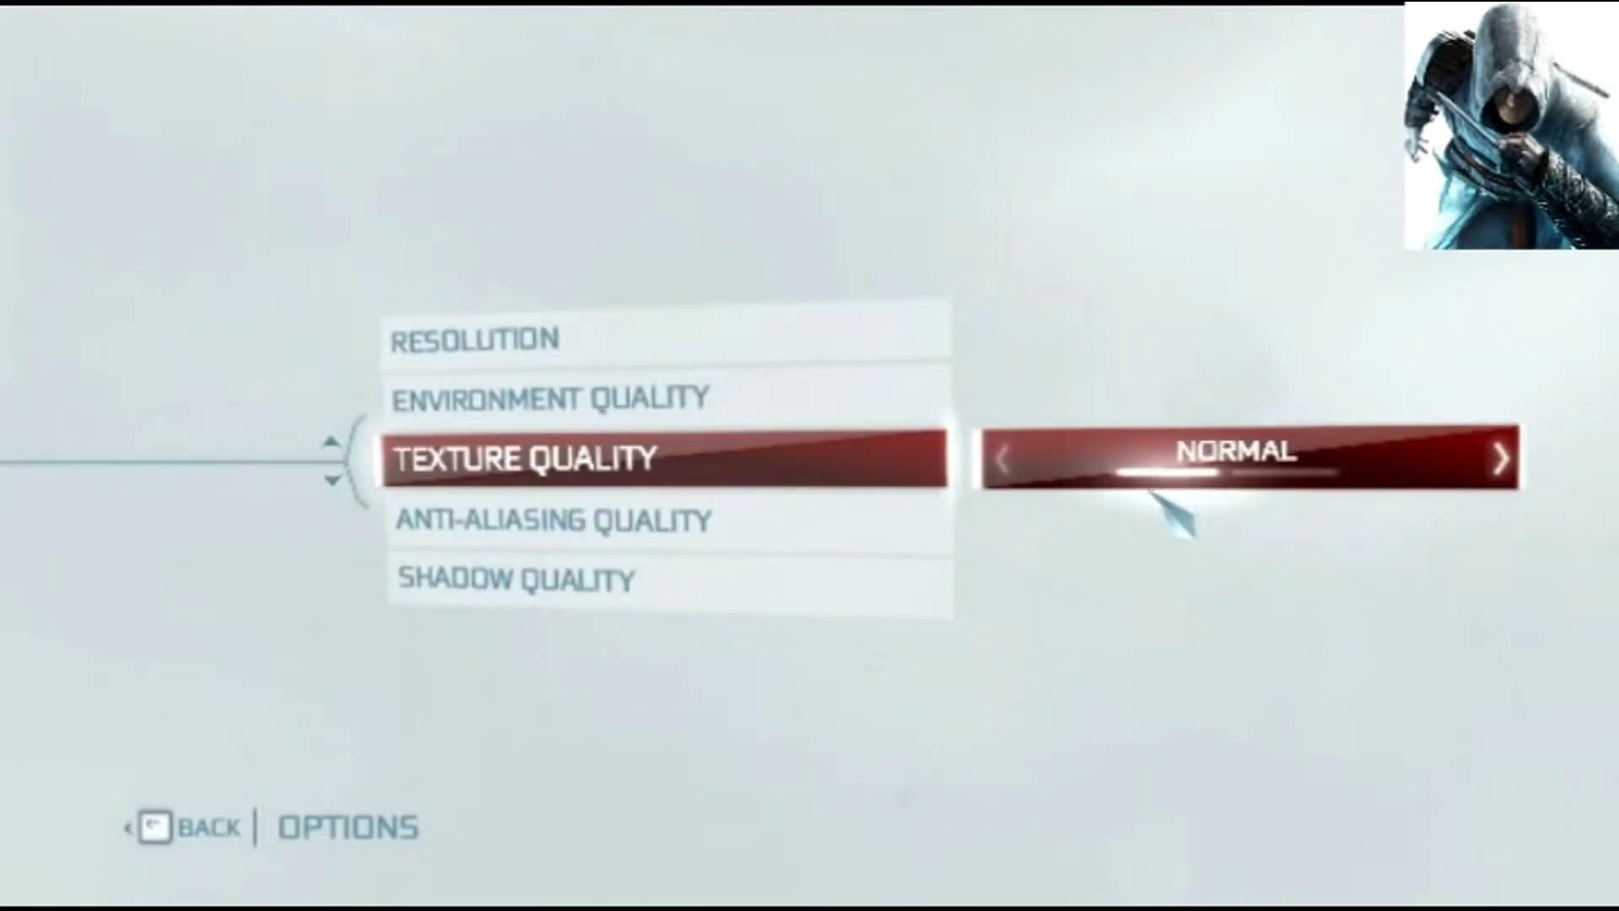
click(548, 521)
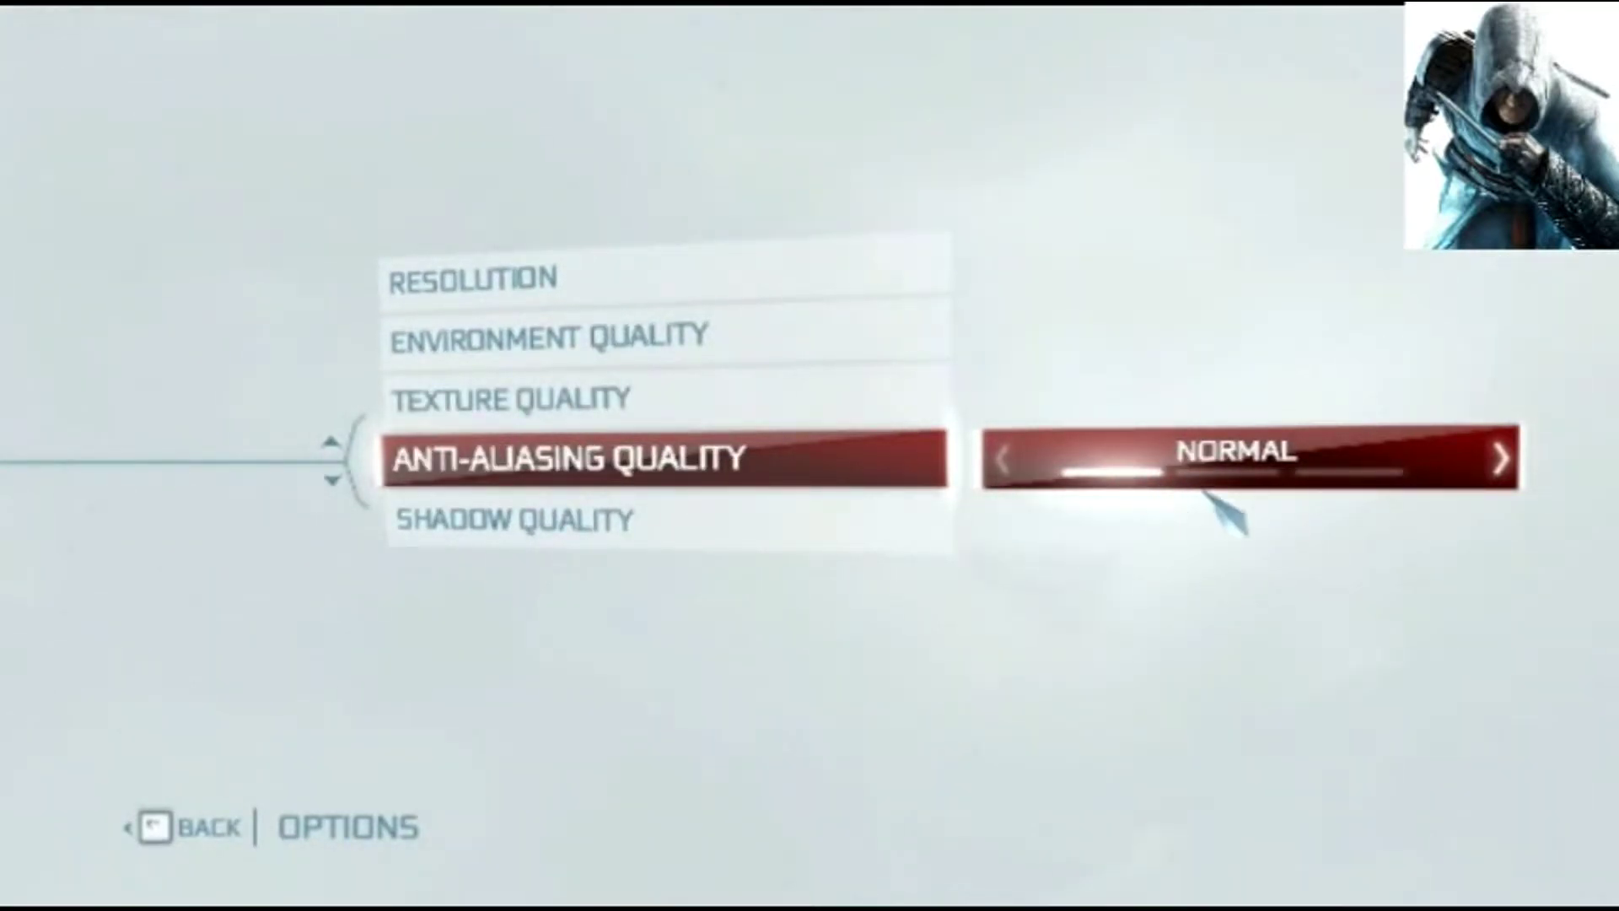
click(523, 523)
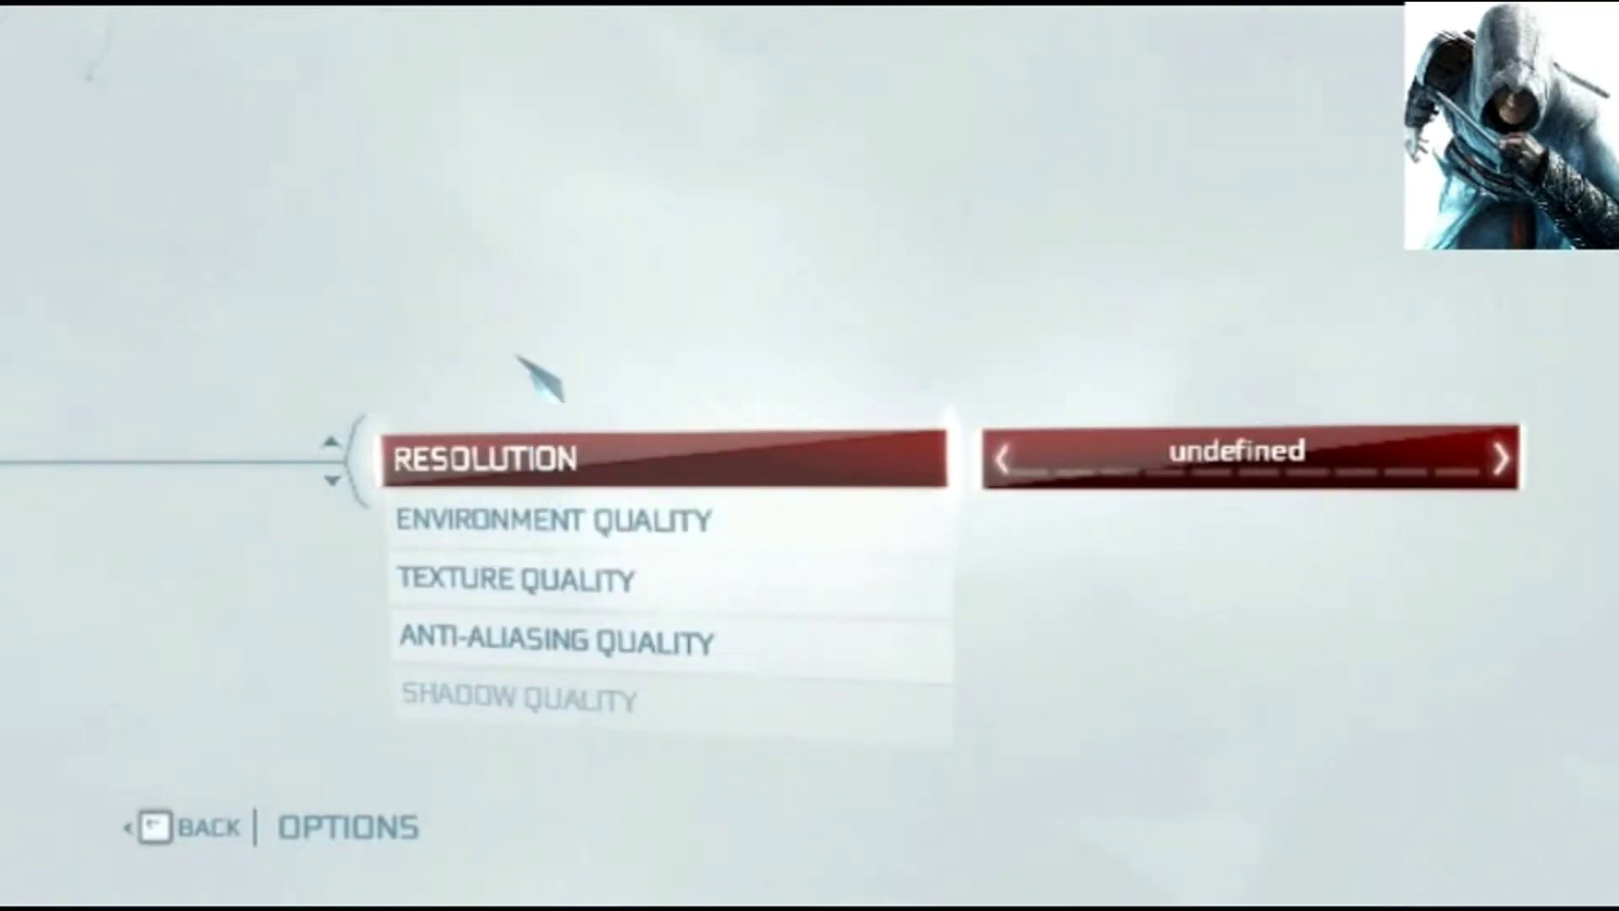
key(Escape)
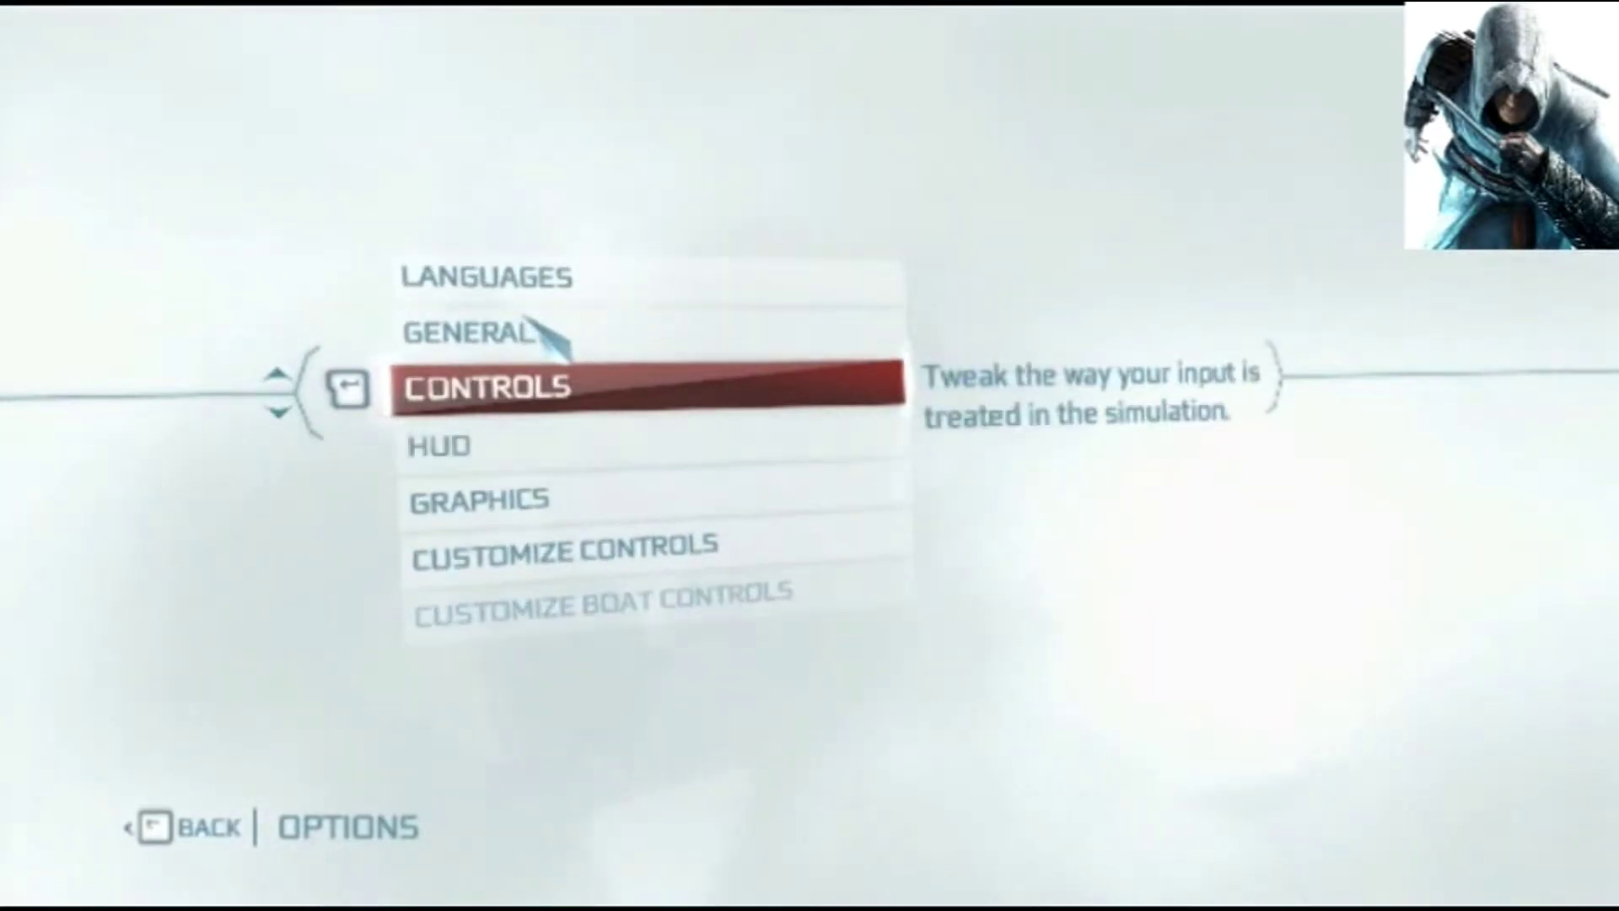
- Leave the game options and load the existing 100% New York save in single-player mode
click(518, 401)
key(Escape)
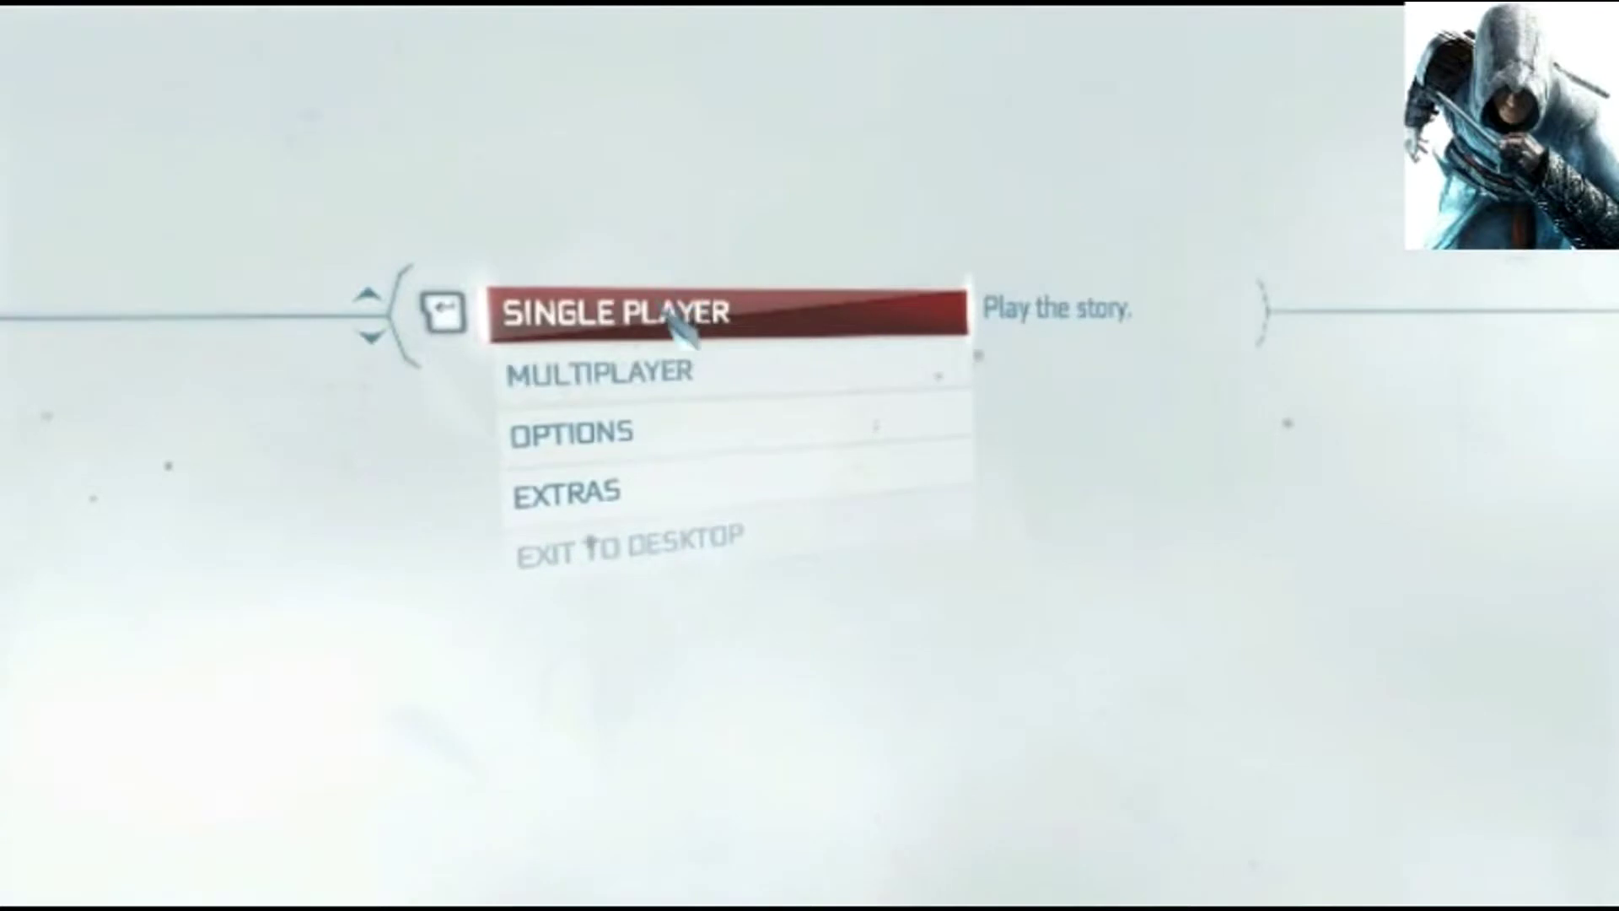
click(658, 336)
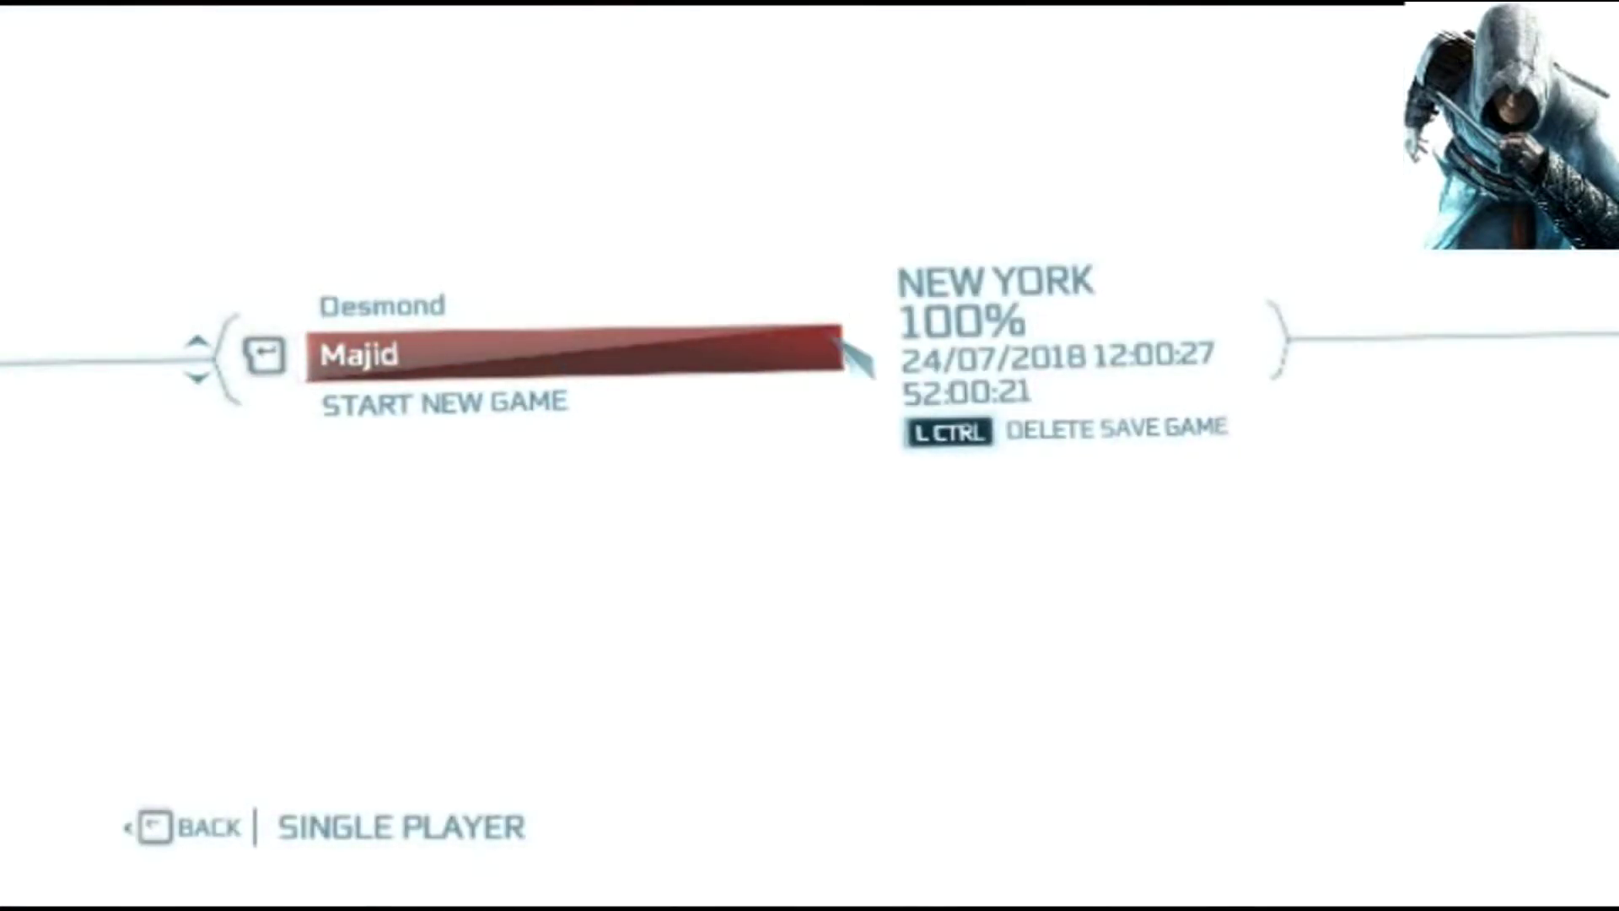
click(550, 362)
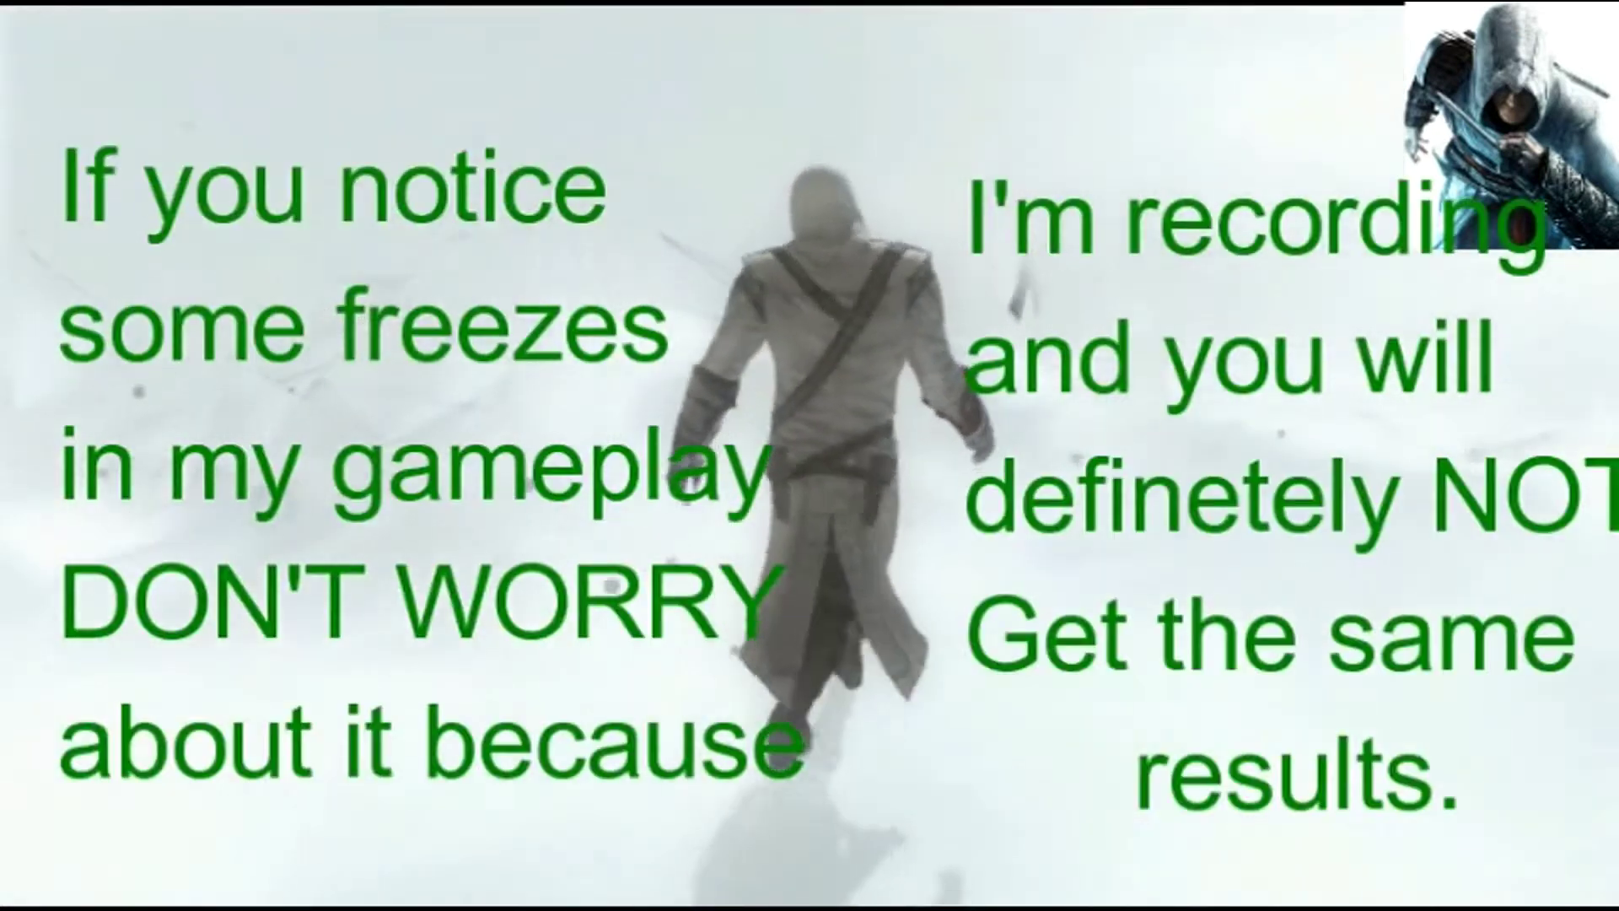